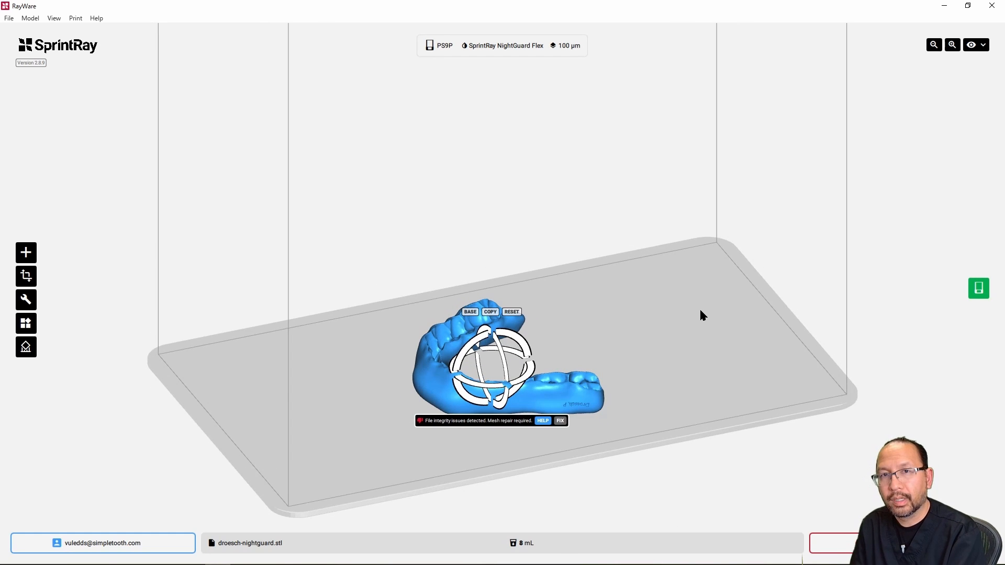
Tilt the night guard steeply so its front end points down and its molar ends rise
right_drag(631, 393, 263, 369)
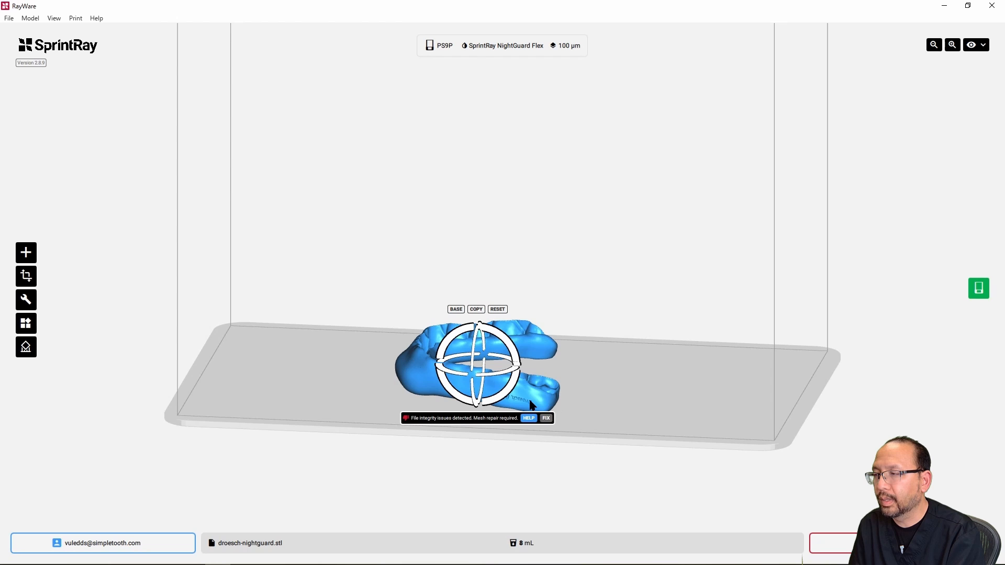
right_drag(556, 386, 568, 324)
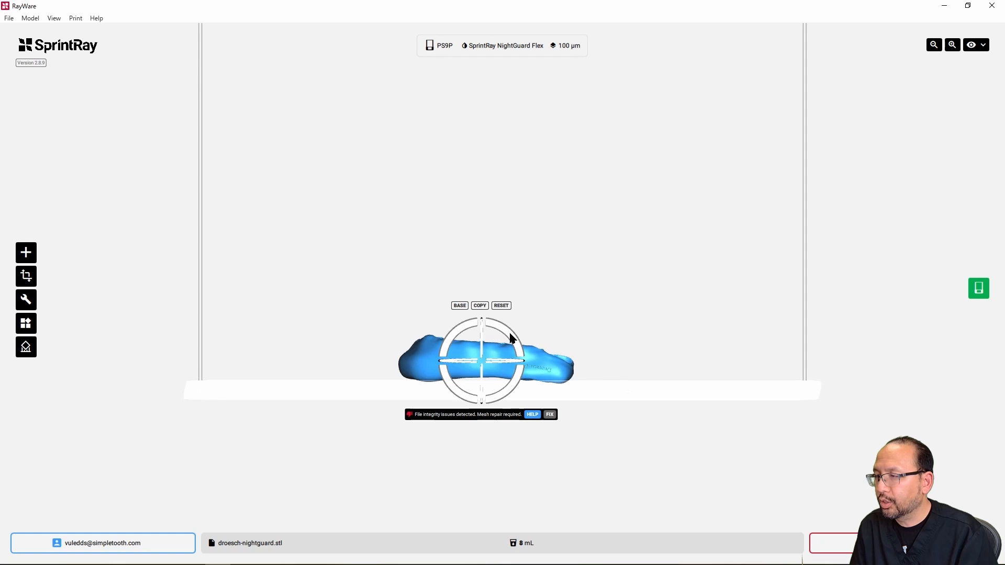
drag(502, 332, 486, 319)
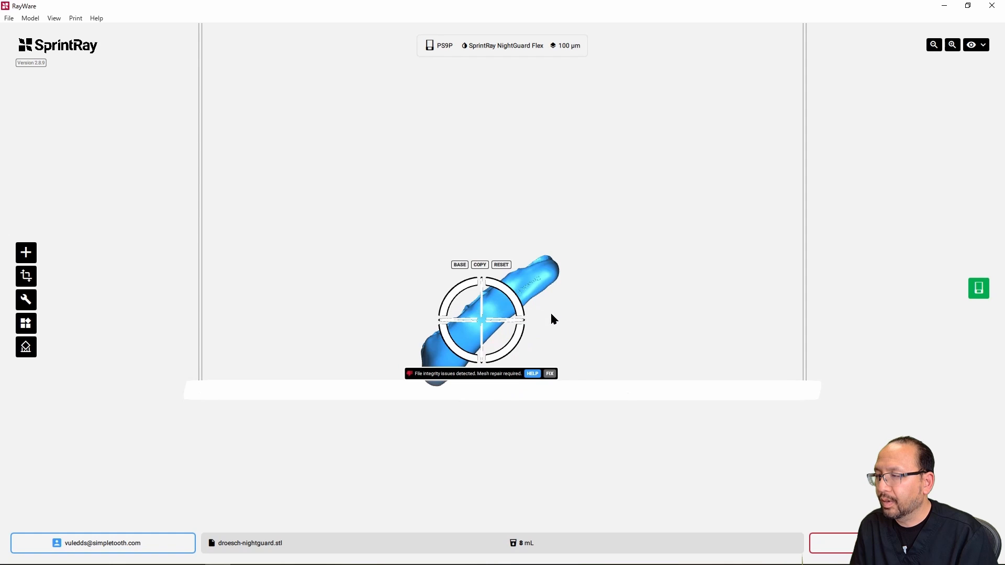
Bring the night guard back to a flat orientation with its tooth side facing up
right_drag(550, 318, 454, 323)
click(505, 274)
right_drag(627, 363, 501, 323)
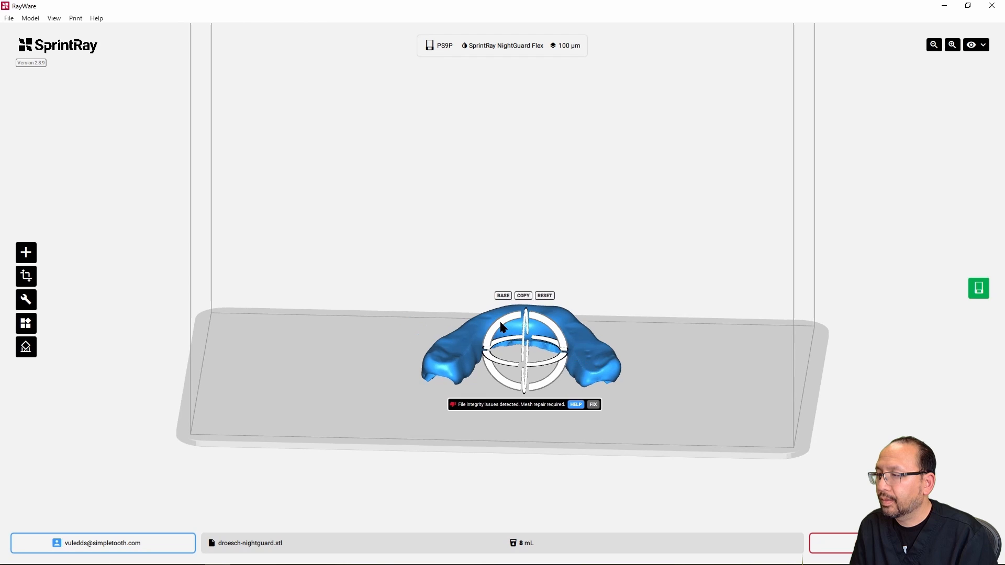
drag(505, 325, 565, 355)
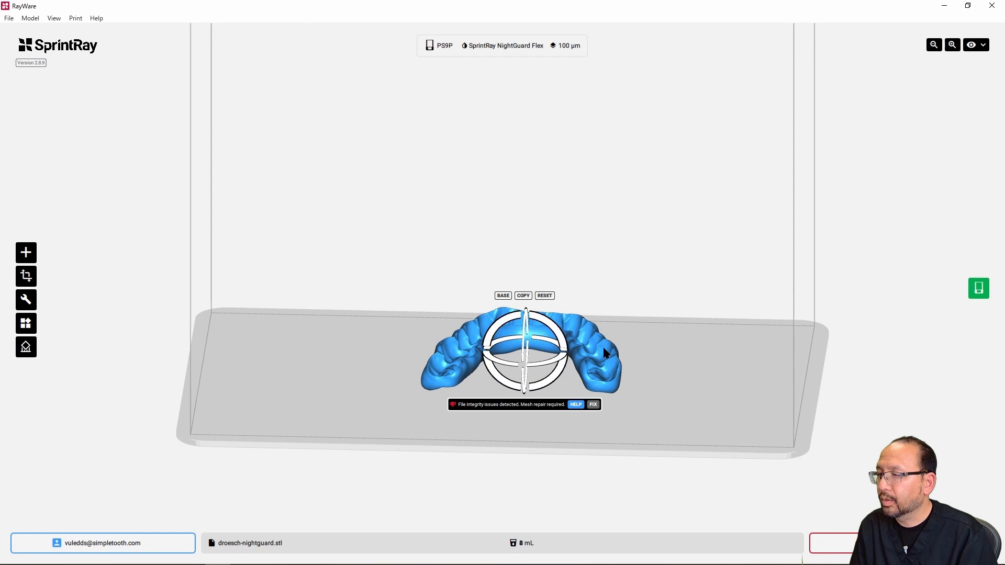
Move the flat night guard toward one long edge of the build platform
right_drag(644, 351, 481, 351)
drag(564, 366, 587, 280)
right_drag(744, 333, 739, 408)
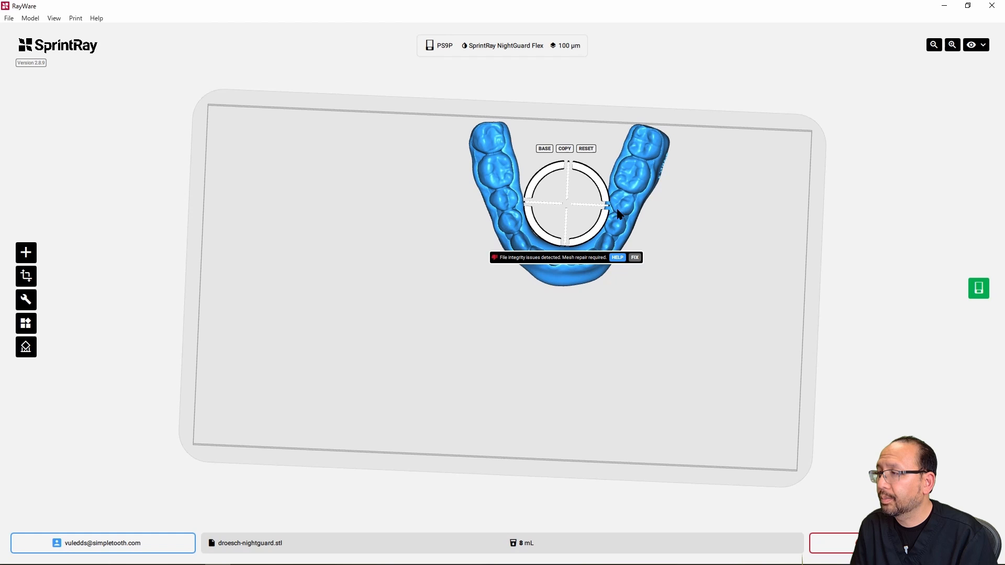
drag(618, 214, 592, 212)
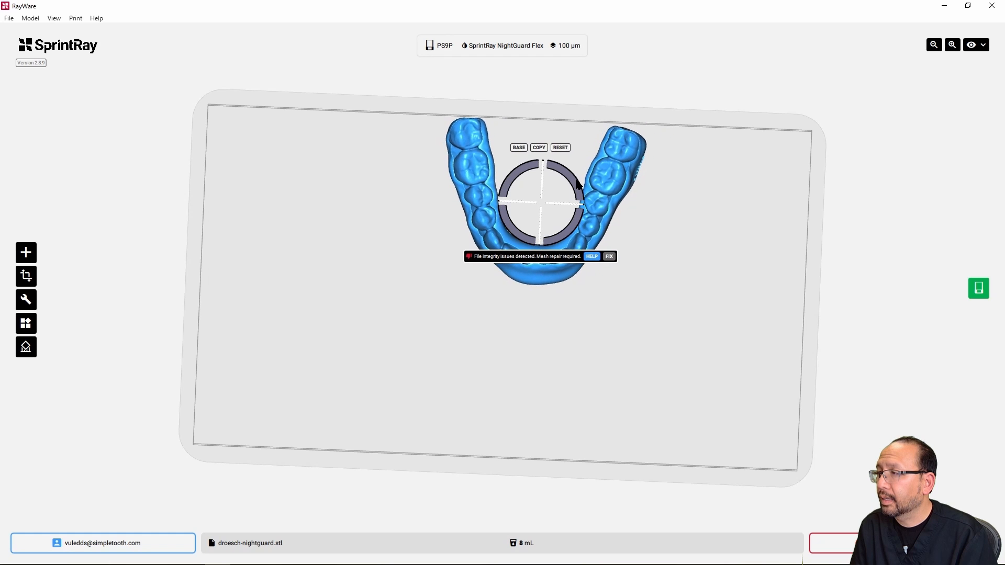
Tilt the night guard about 45 degrees with its front end down and shift it farther onto the platform
drag(576, 178, 575, 178)
right_drag(644, 212, 626, 168)
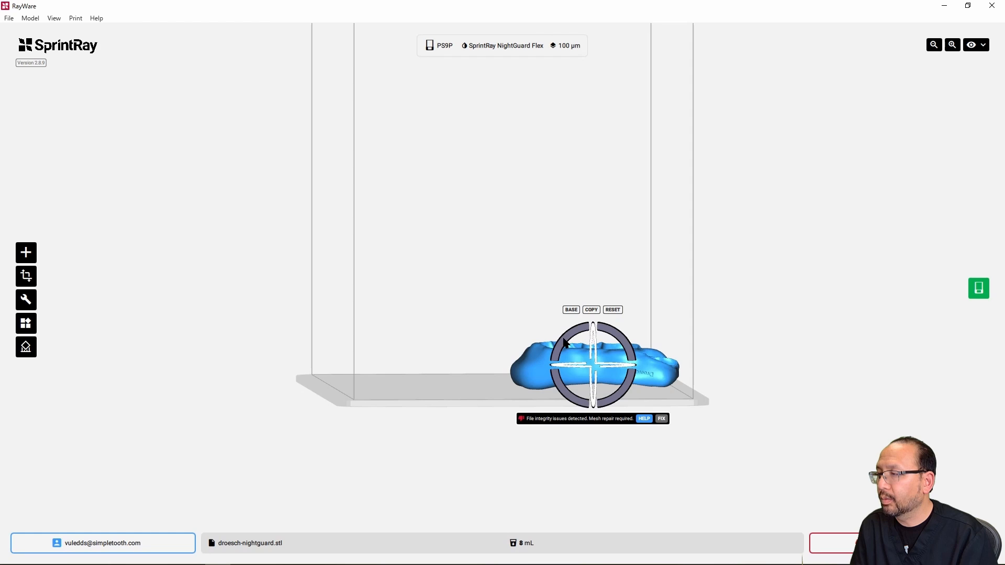
drag(559, 348, 555, 356)
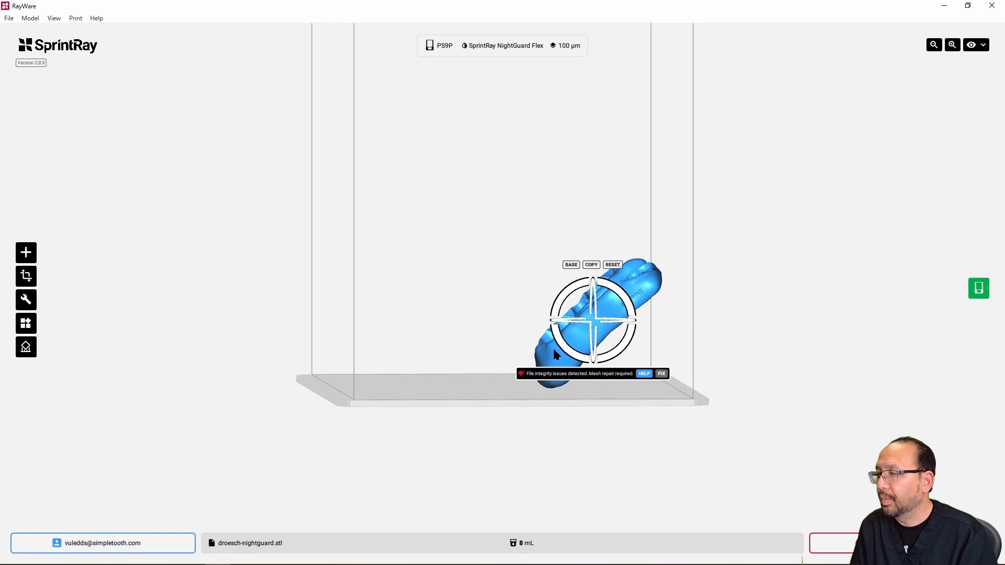
drag(440, 361, 556, 347)
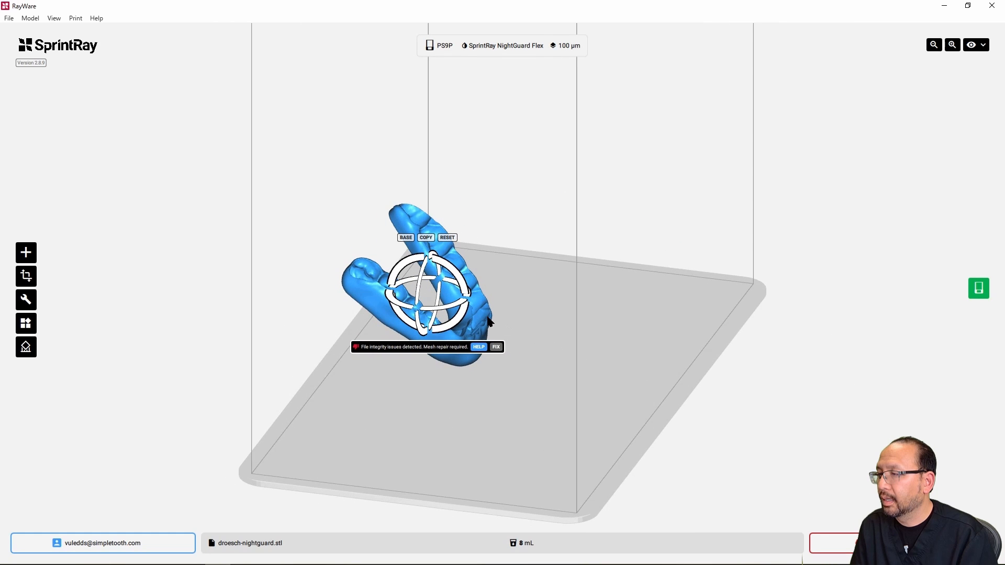
drag(488, 320, 542, 307)
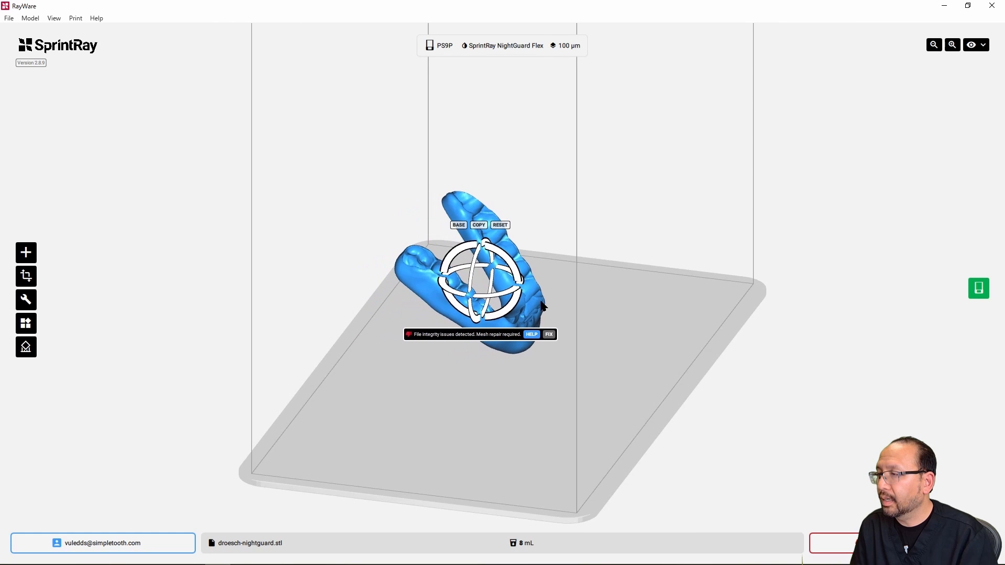
Duplicate the tilted night guard and place the copy beside the original on the build platform
click(479, 225)
drag(385, 403, 441, 421)
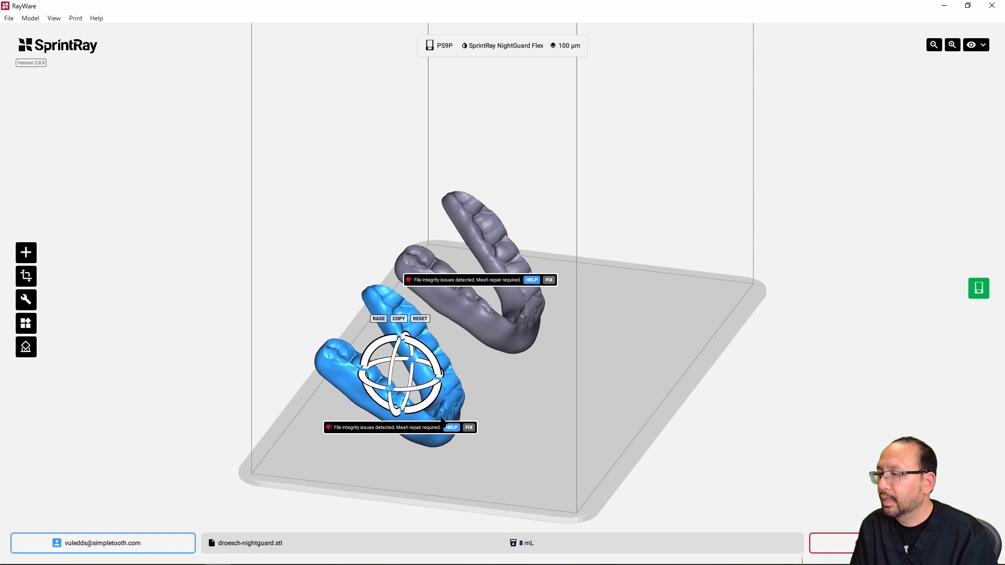
drag(612, 373, 516, 363)
click(577, 343)
drag(744, 391, 624, 394)
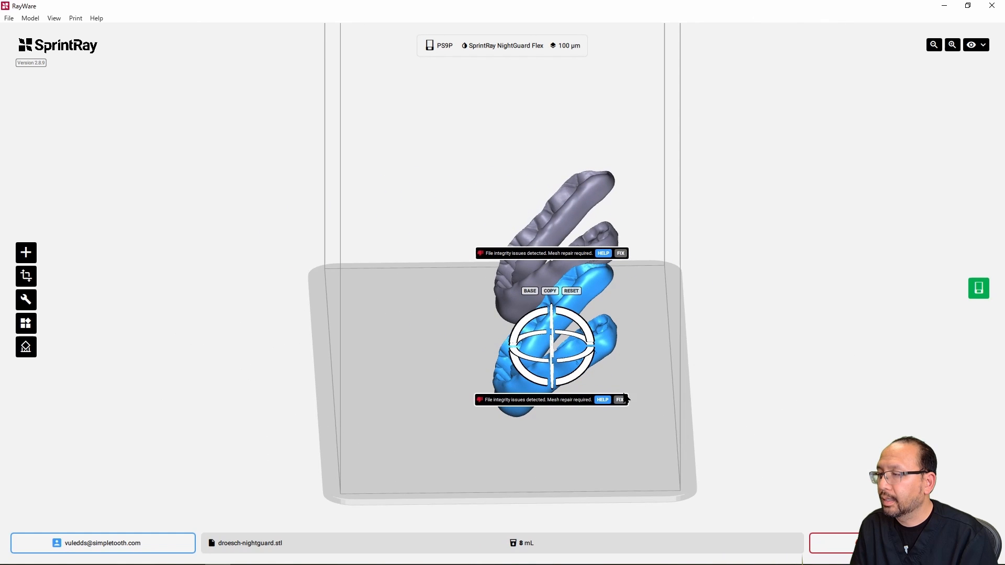
Generate supports for only the selected night guard copy
click(27, 348)
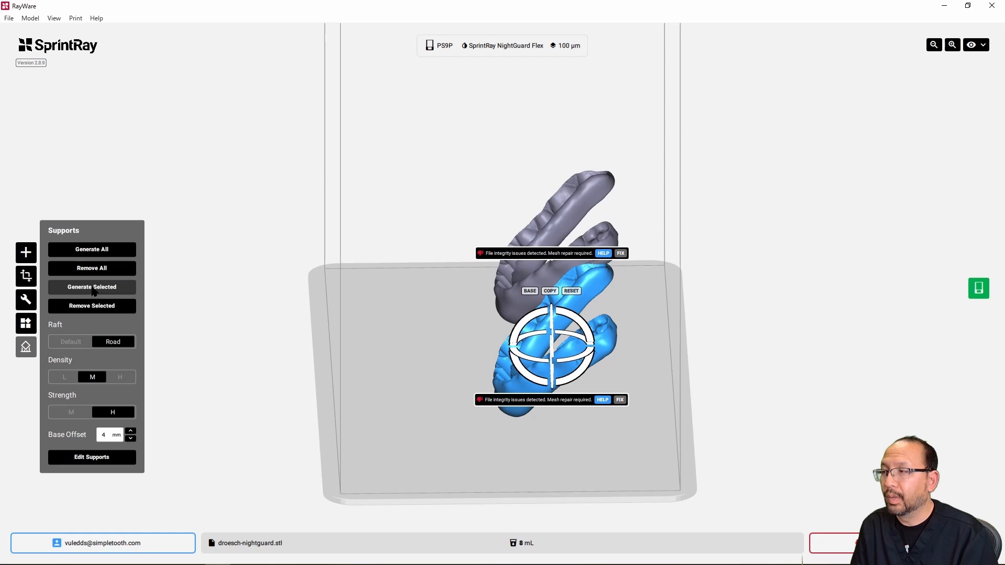
click(93, 289)
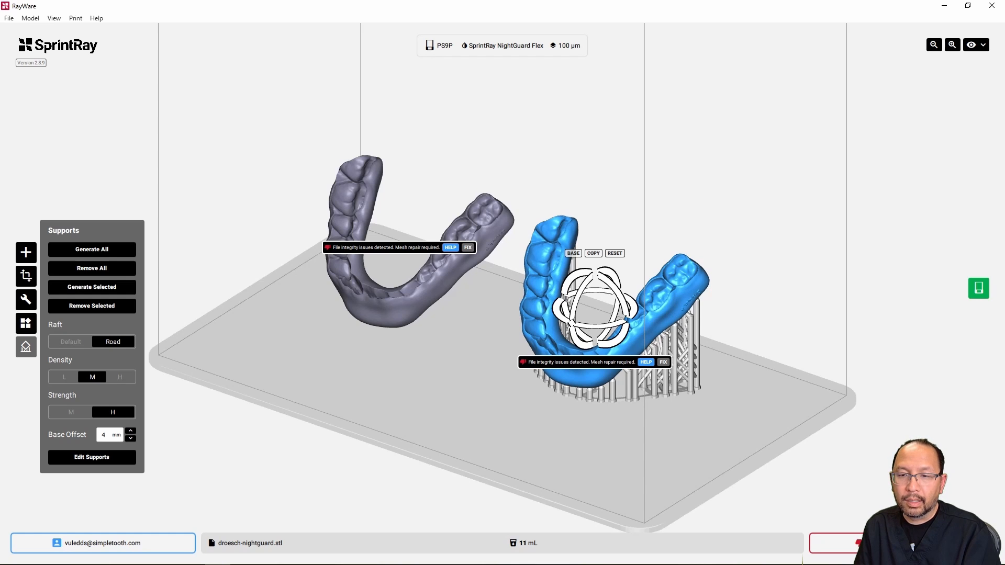
Import the already rafted night guard as an example and delete it from the build platform
drag(308, 384, 328, 387)
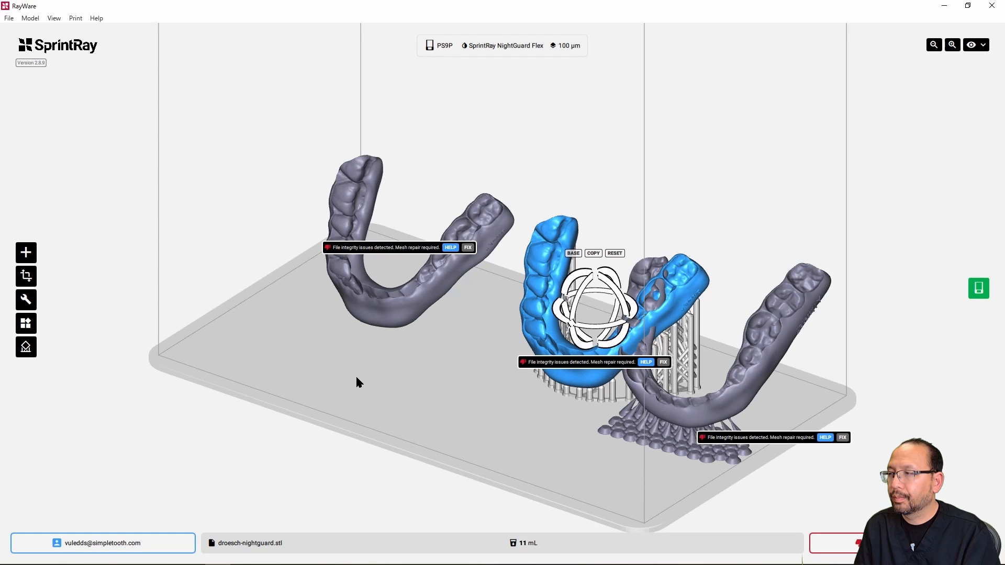
right_drag(682, 439, 652, 439)
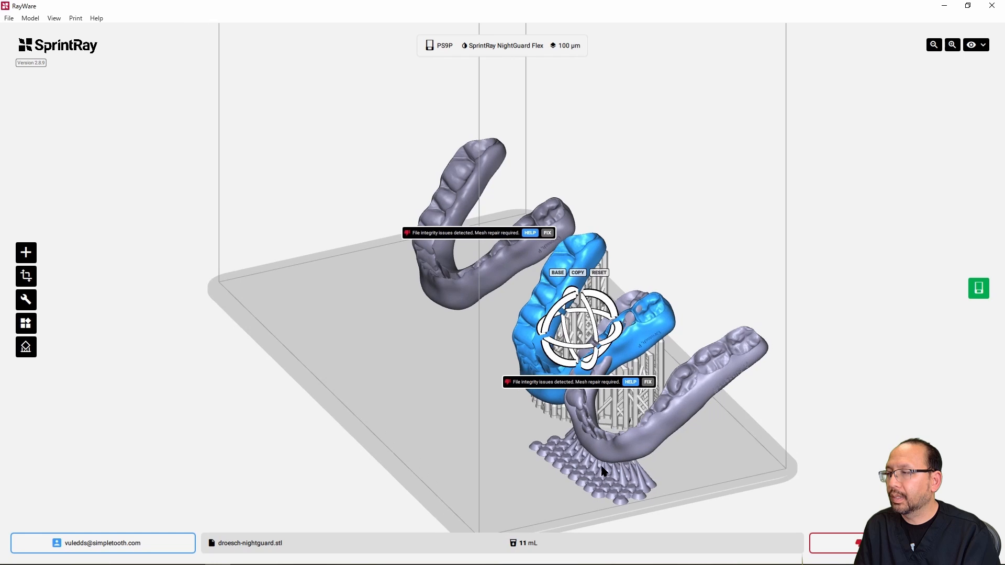
click(603, 471)
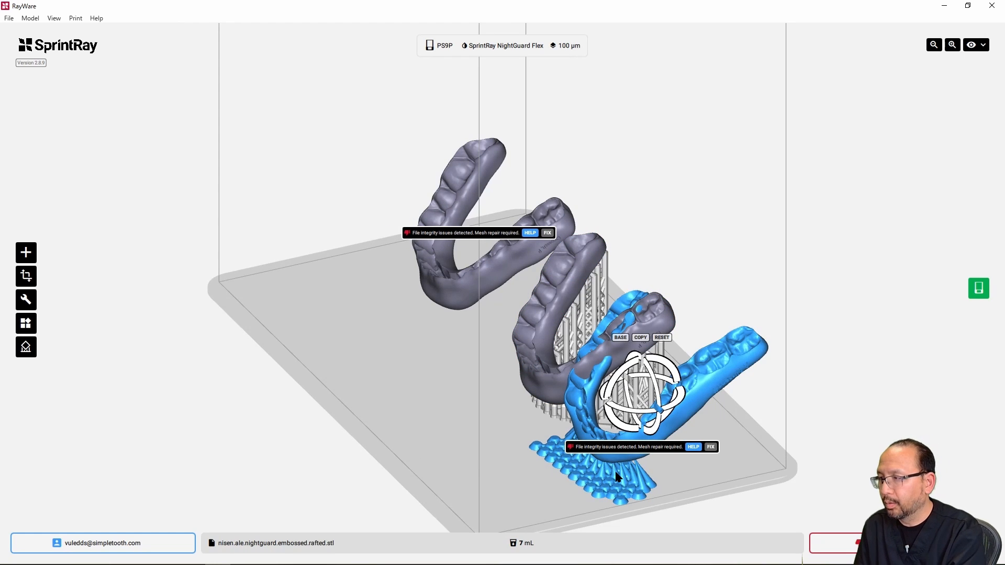
key(Delete)
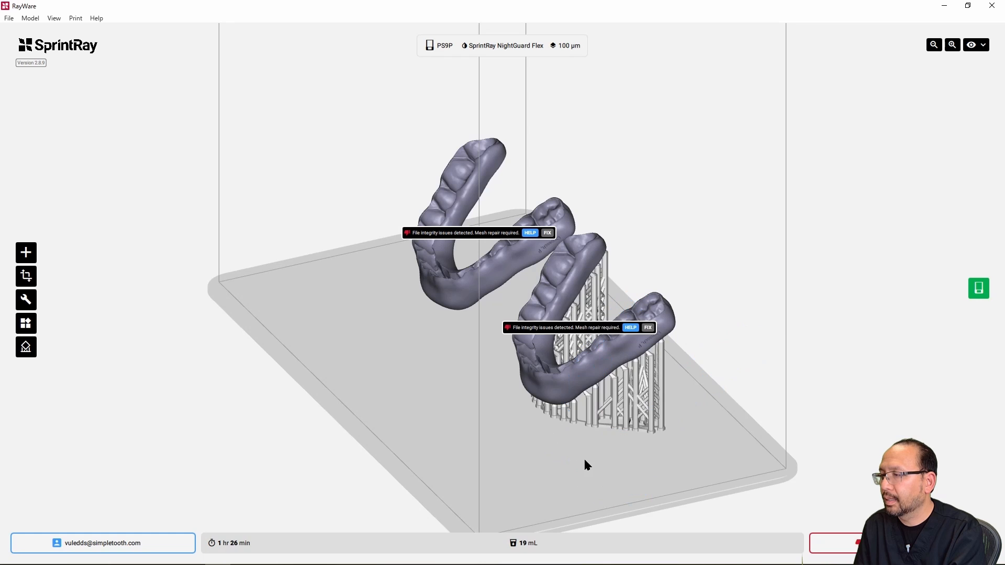
Import nightguard-raft.v4.stl and place the raft beneath the front of the unsupported night guard
right_drag(456, 377, 511, 421)
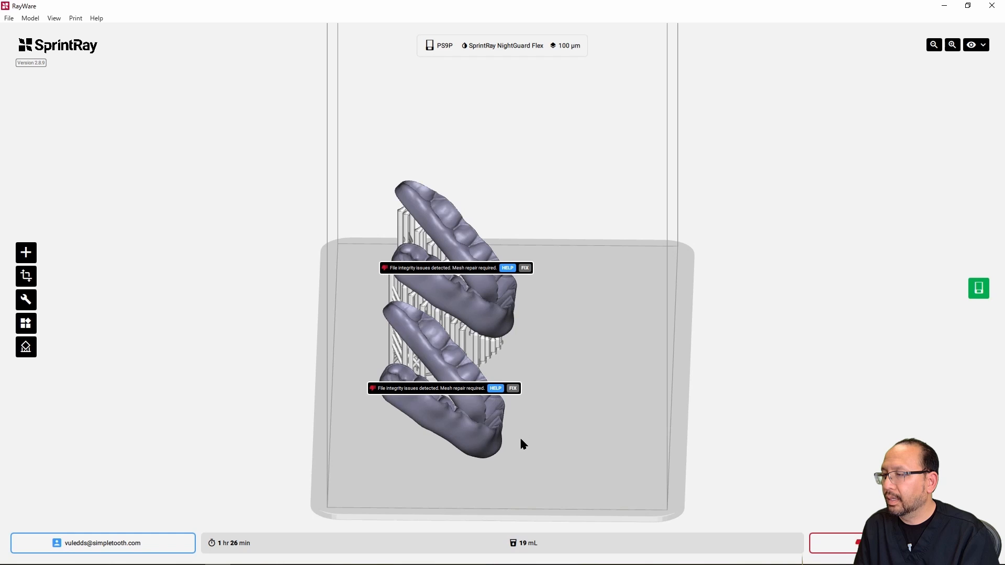
right_drag(531, 471, 500, 470)
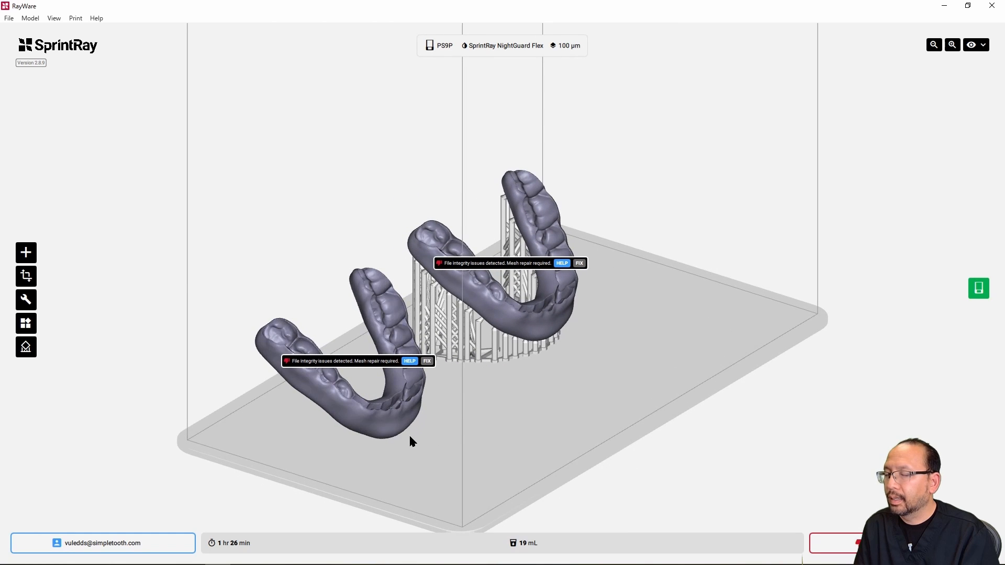
right_drag(410, 440, 344, 453)
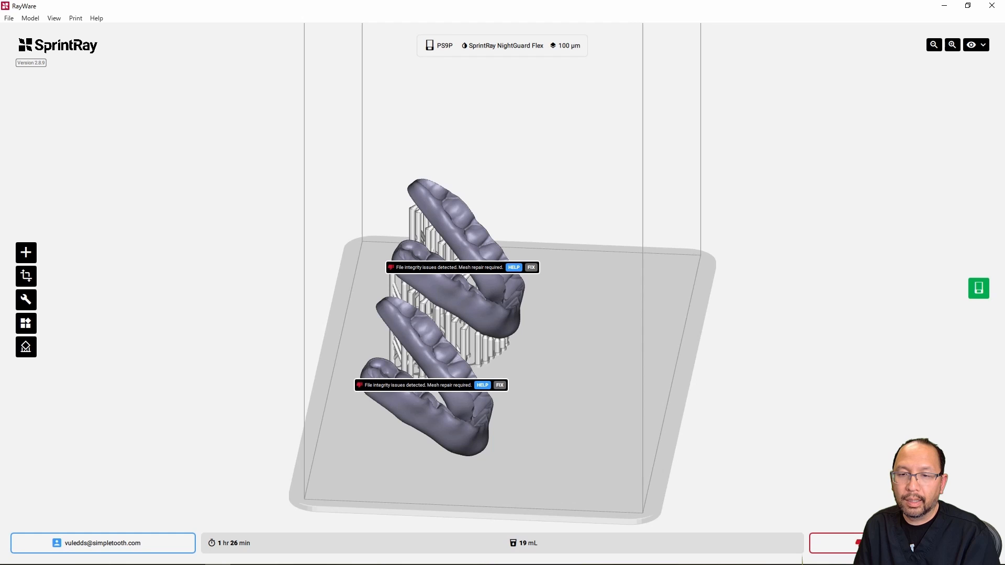
drag(375, 431, 535, 455)
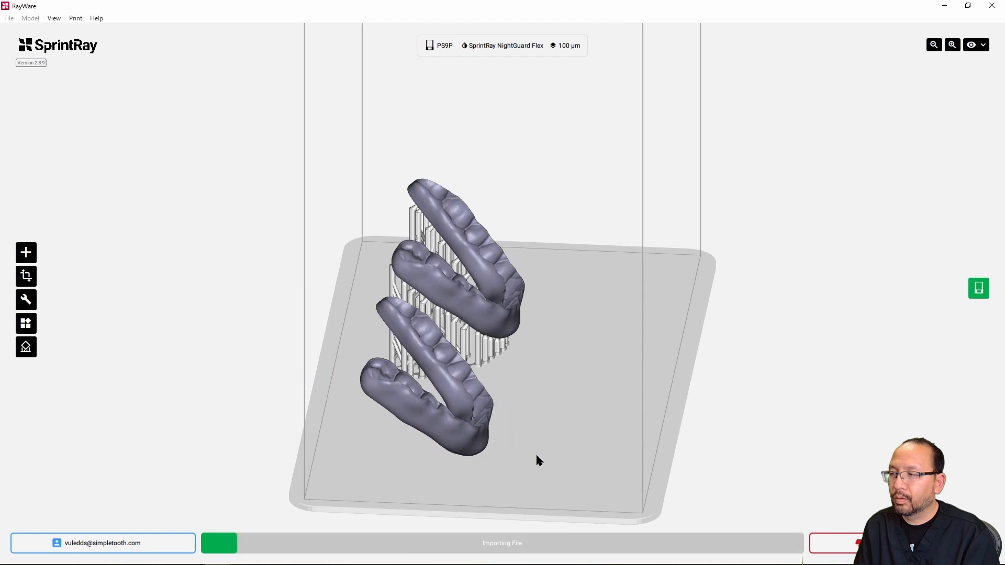
right_drag(578, 431, 526, 438)
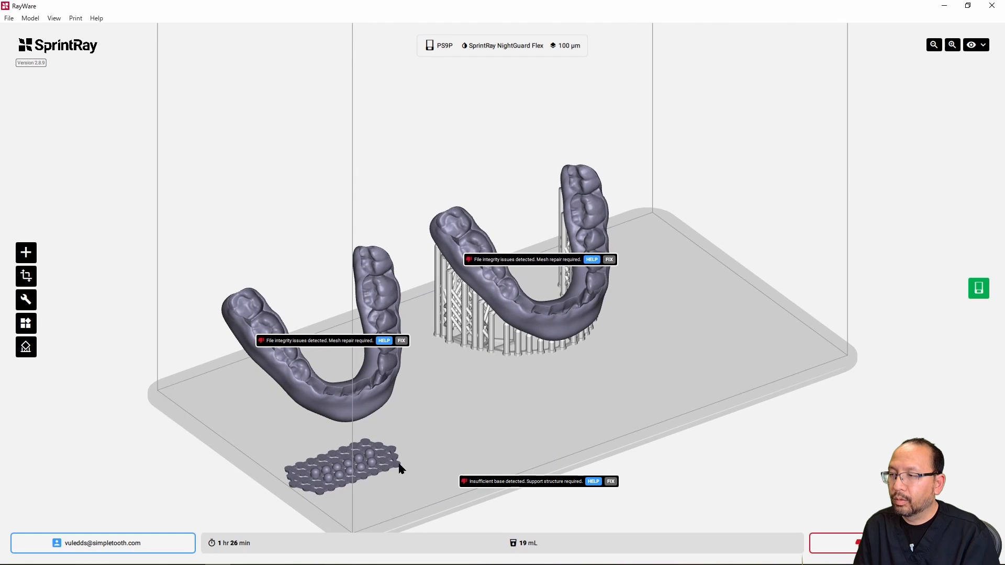
drag(401, 466, 398, 412)
right_drag(422, 438, 433, 381)
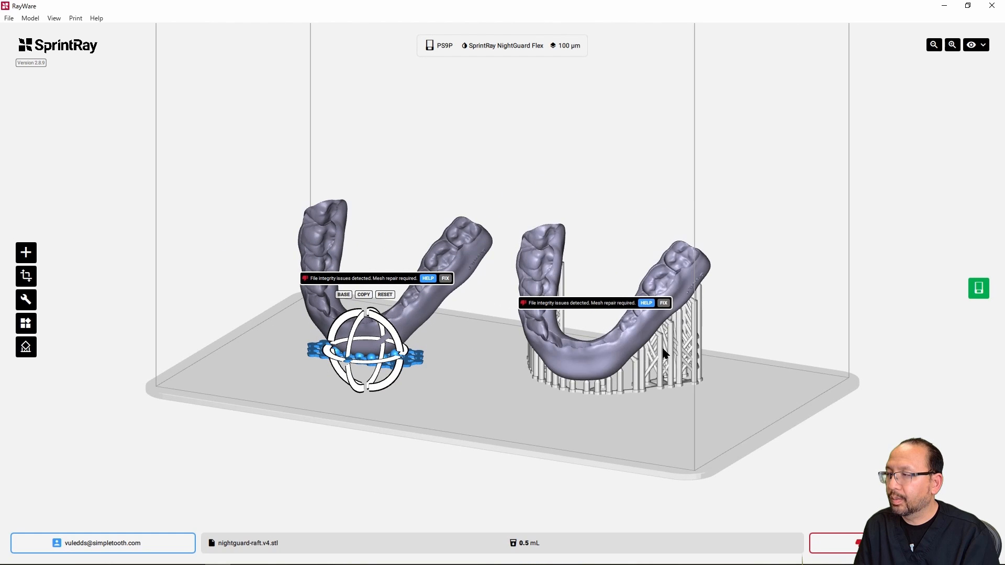
Tilt the unsupported night guard more steeply and align its front end over the raft
right_drag(667, 374, 501, 376)
click(484, 360)
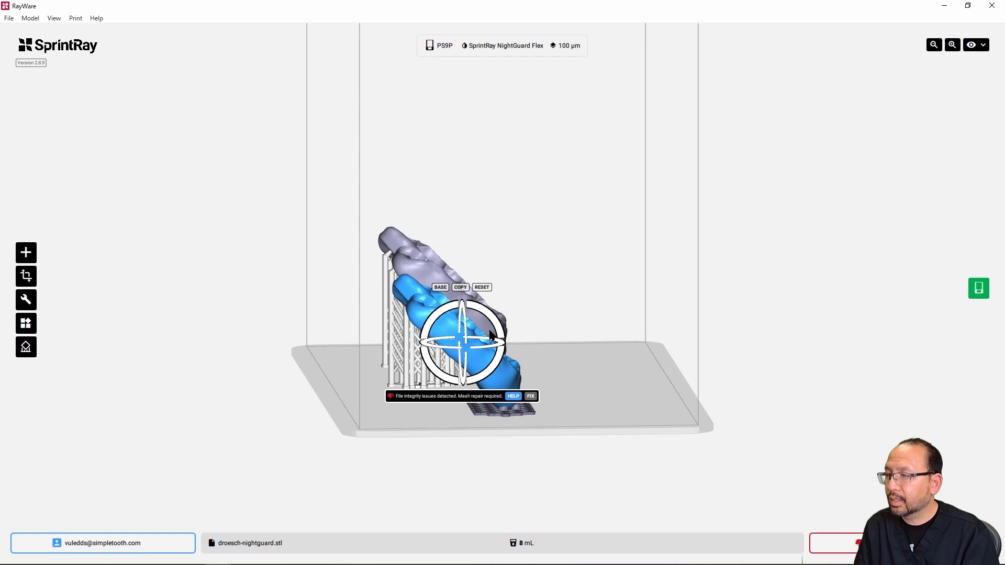
drag(496, 326, 515, 375)
right_drag(572, 378, 572, 381)
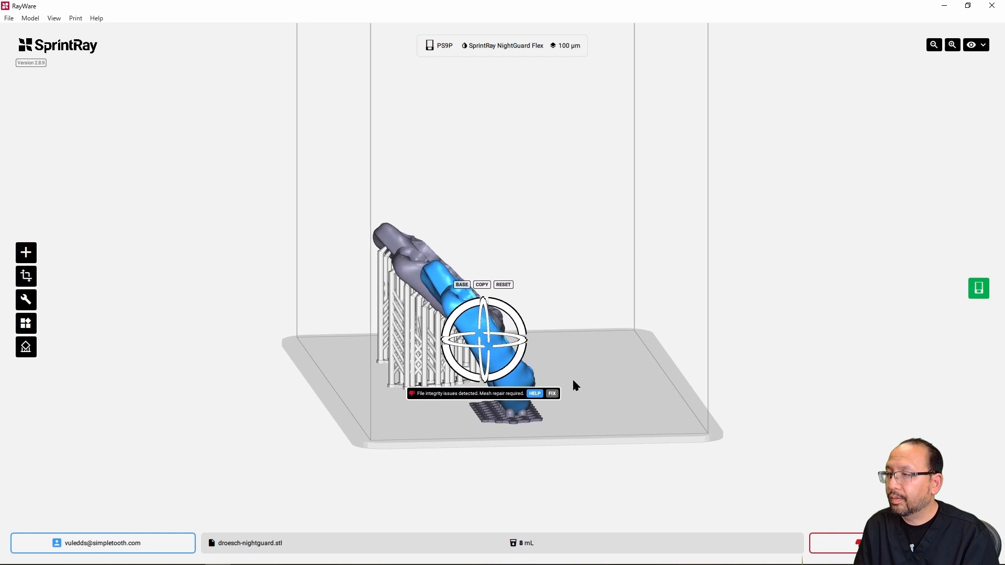
drag(518, 321, 523, 371)
drag(584, 361, 455, 344)
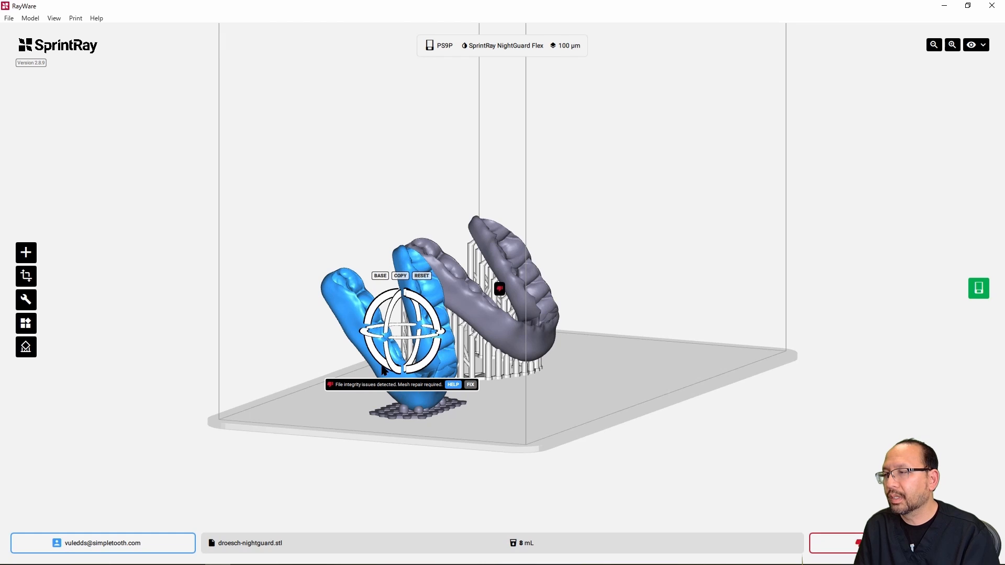
drag(450, 352, 395, 404)
mouse_move(484, 418)
mouse_down()
mouse_move(539, 416)
mouse_move(481, 413)
mouse_up()
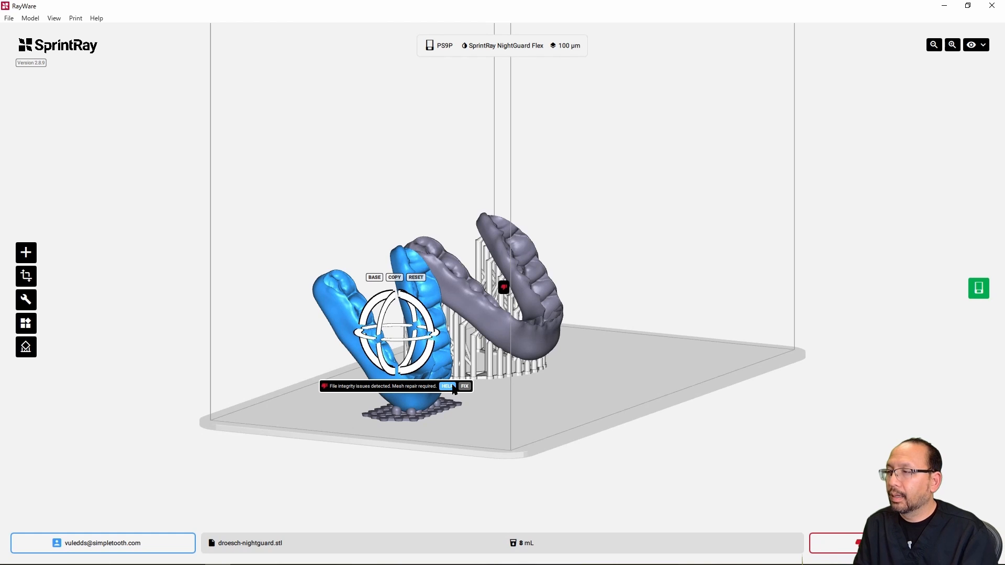
drag(453, 390, 492, 409)
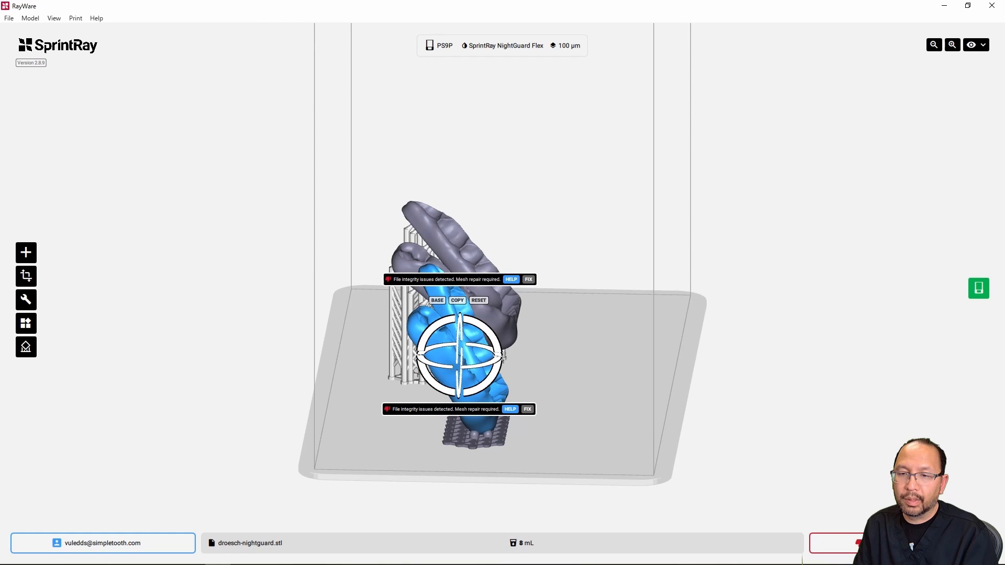
Import the raft with upright support pillars and place it beside the first raft
drag(120, 456, 608, 438)
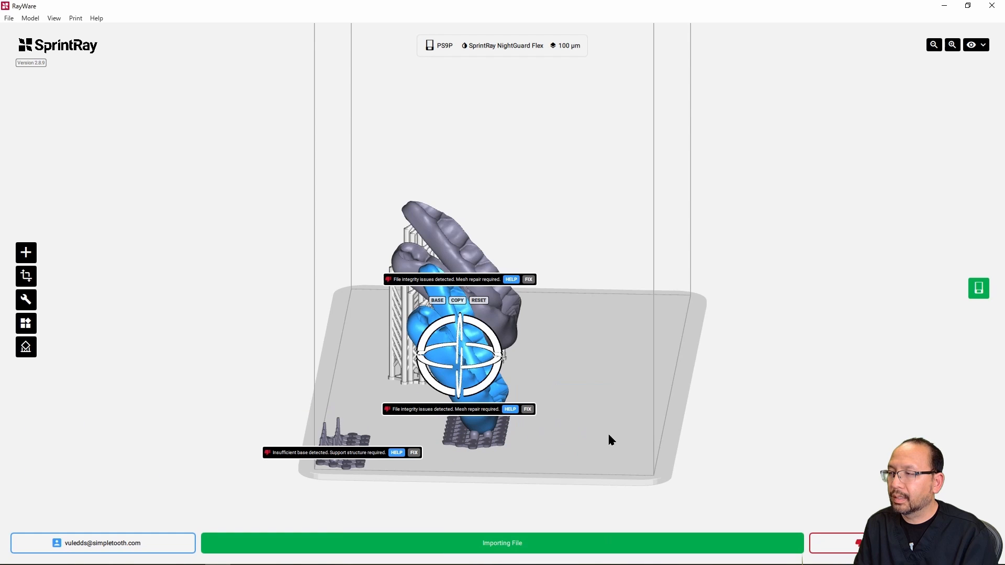
click(344, 434)
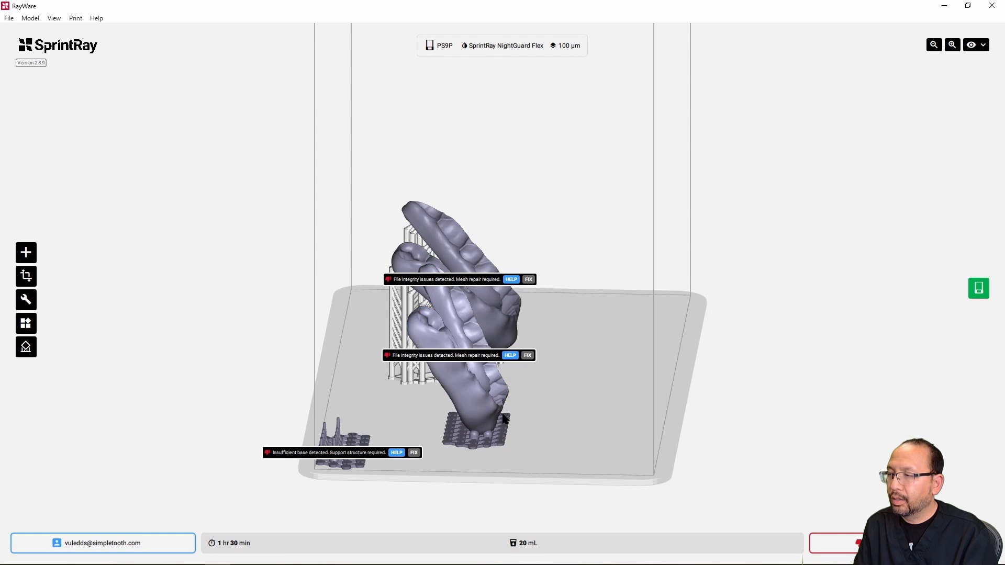
drag(359, 439, 607, 409)
Turn the unsupported night guard about its vertical axis so it leans the opposite way, toward the pillared raft
click(477, 415)
right_drag(517, 415, 462, 438)
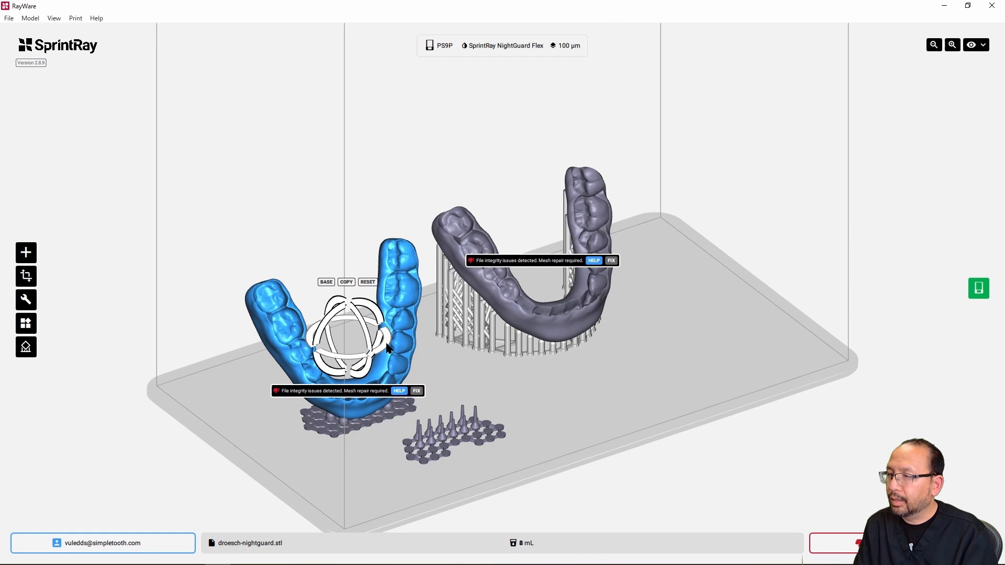
drag(388, 348, 372, 394)
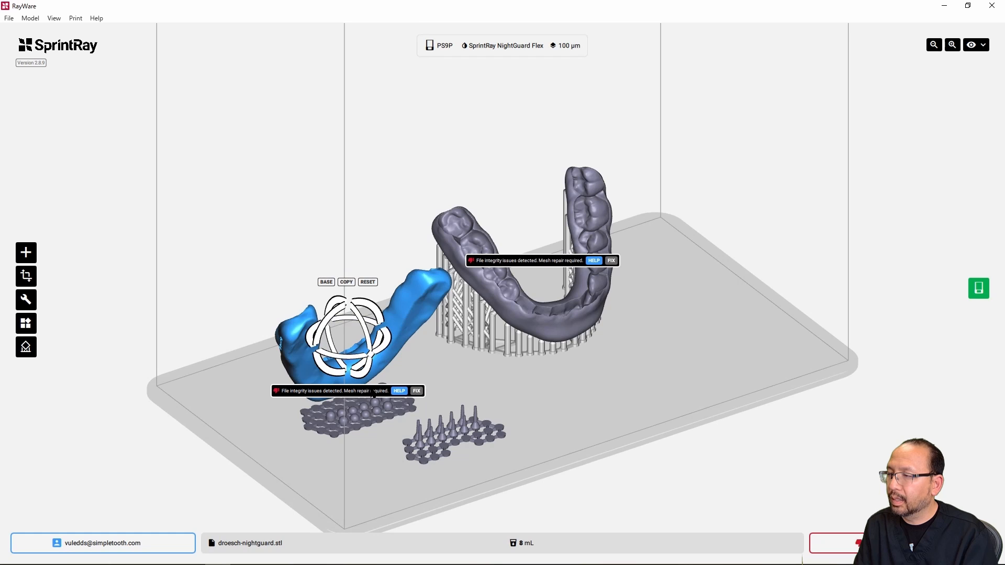
right_drag(374, 397, 540, 406)
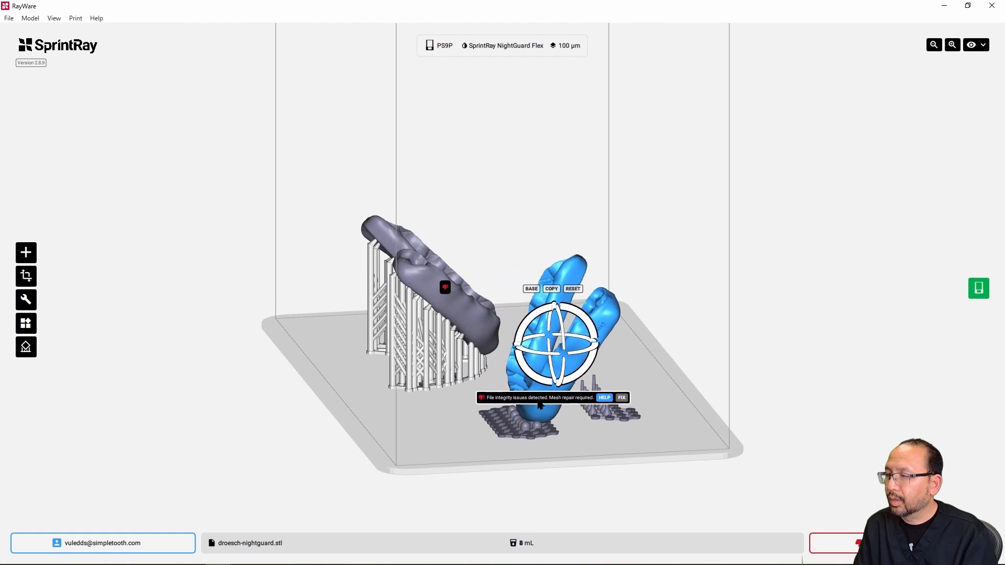
Move the unsupported night guard away from both rafts to an open area of the build platform
drag(540, 406, 592, 356)
right_drag(630, 374, 614, 392)
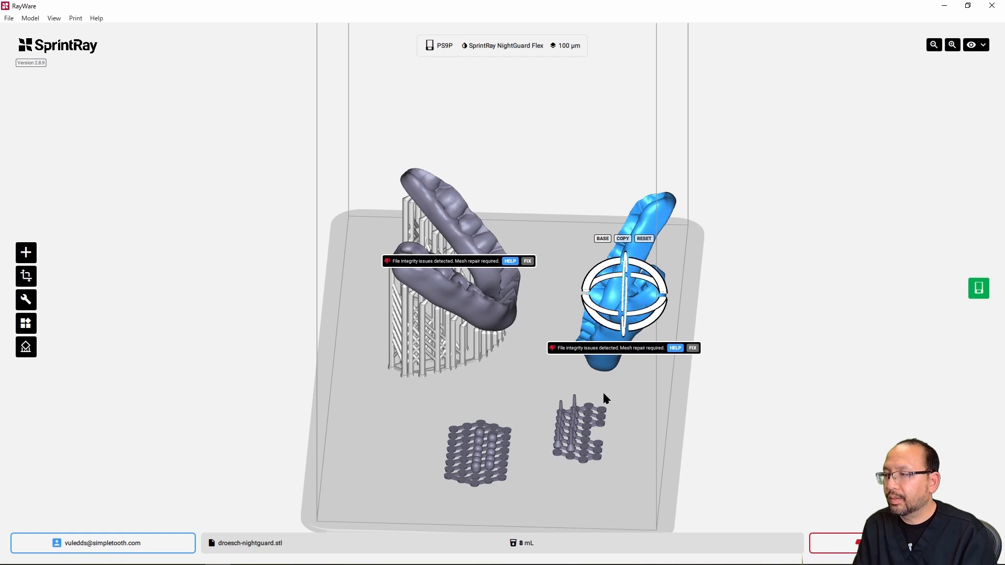
right_drag(492, 443, 534, 415)
click(534, 416)
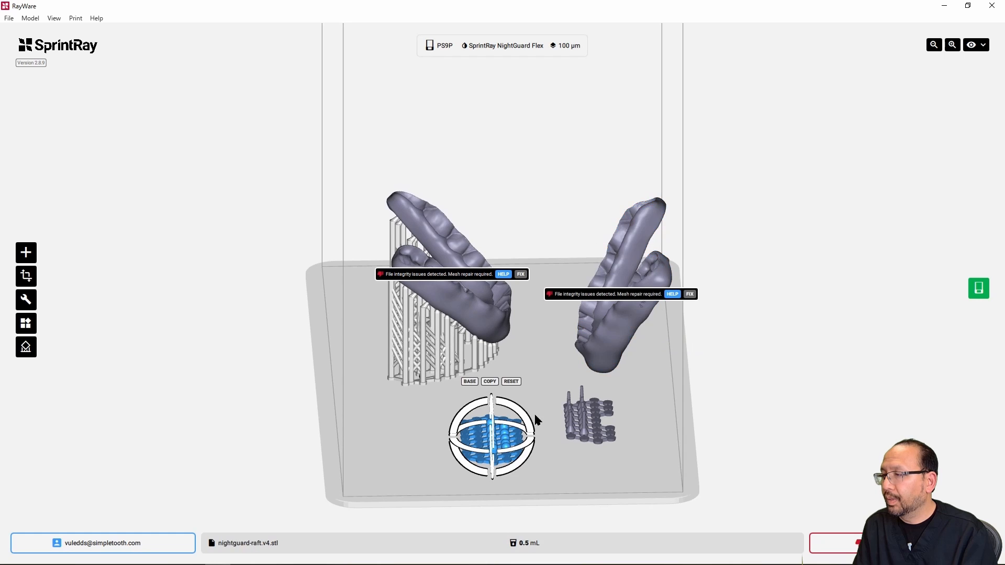
Generate supports only for the night guard that has none
click(614, 362)
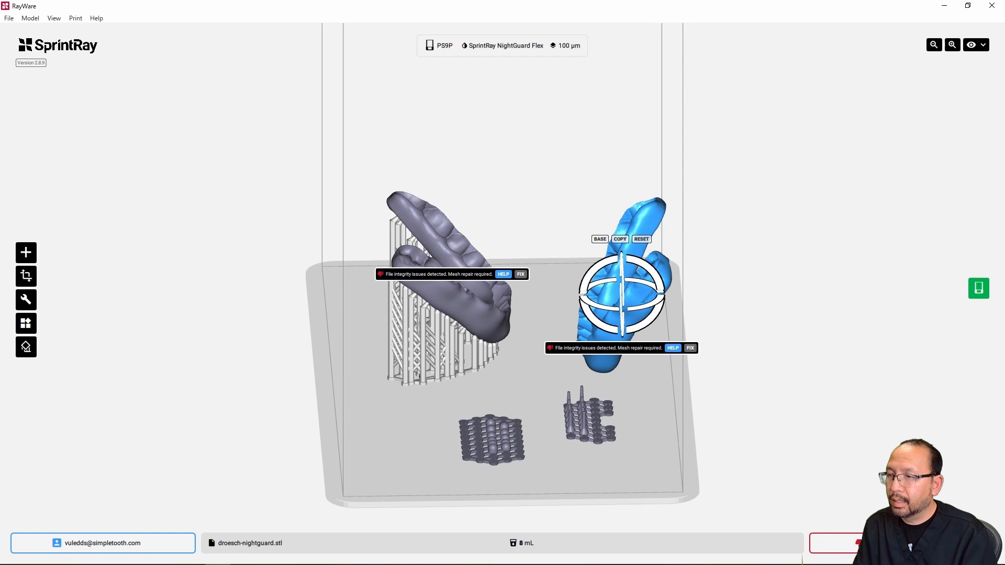
click(26, 348)
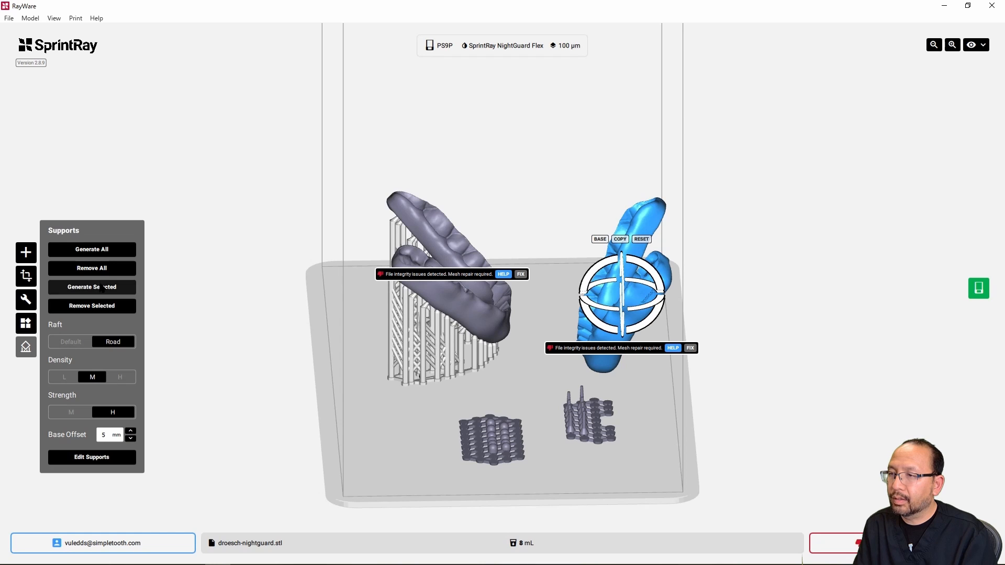
click(103, 292)
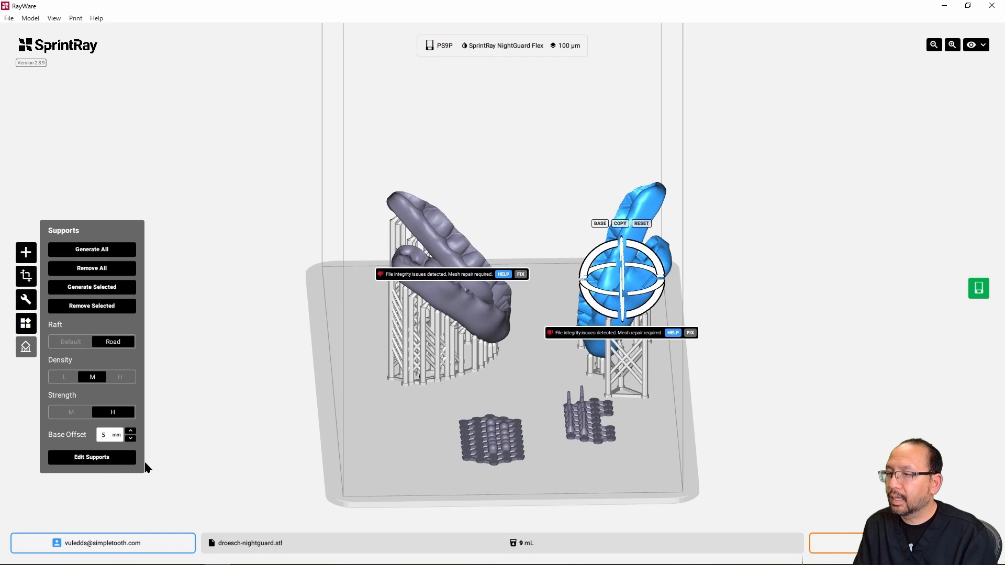
Edit the steeper night guard's new supports, deleting all but a single support beneath its front end
click(105, 459)
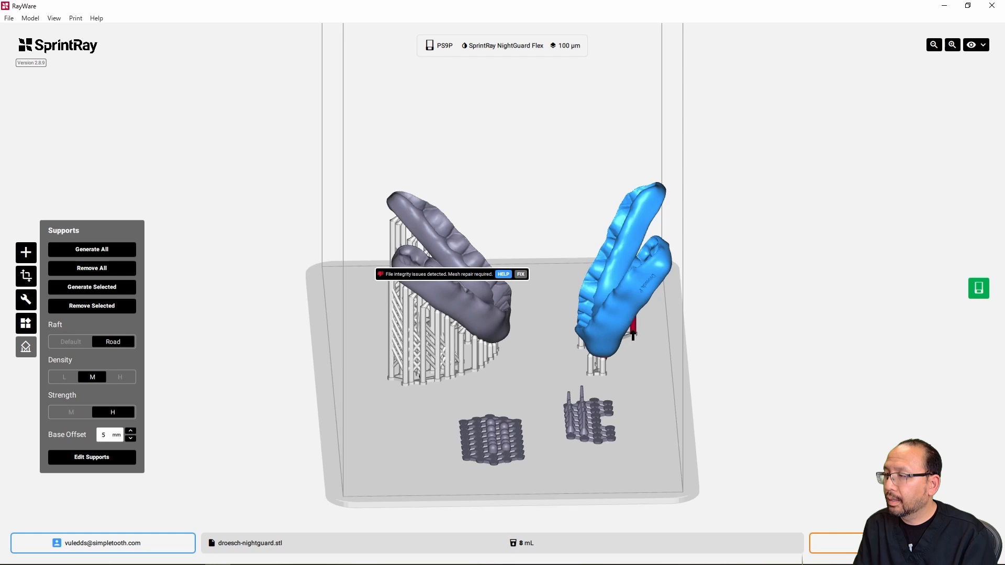
right_drag(686, 347, 639, 344)
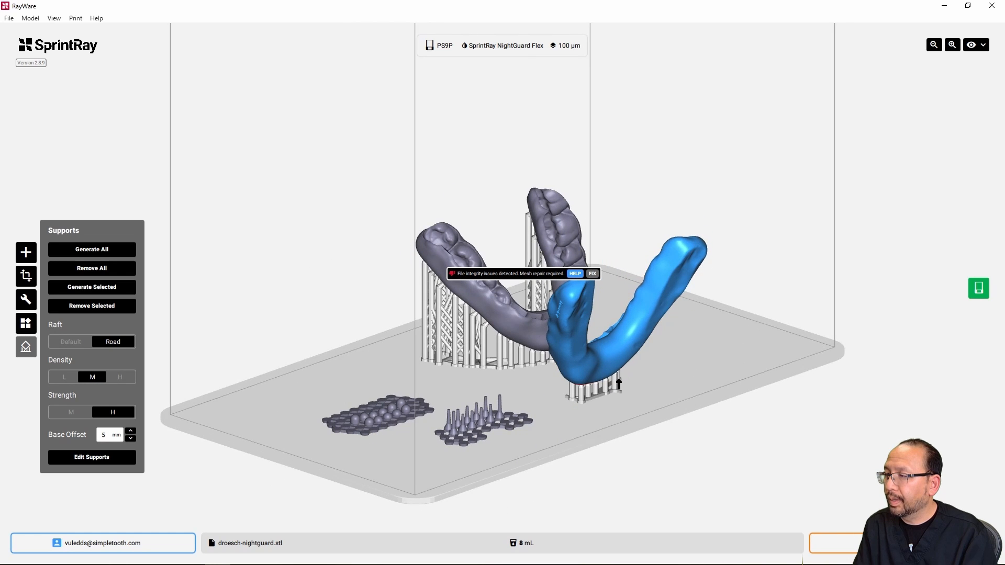
click(616, 383)
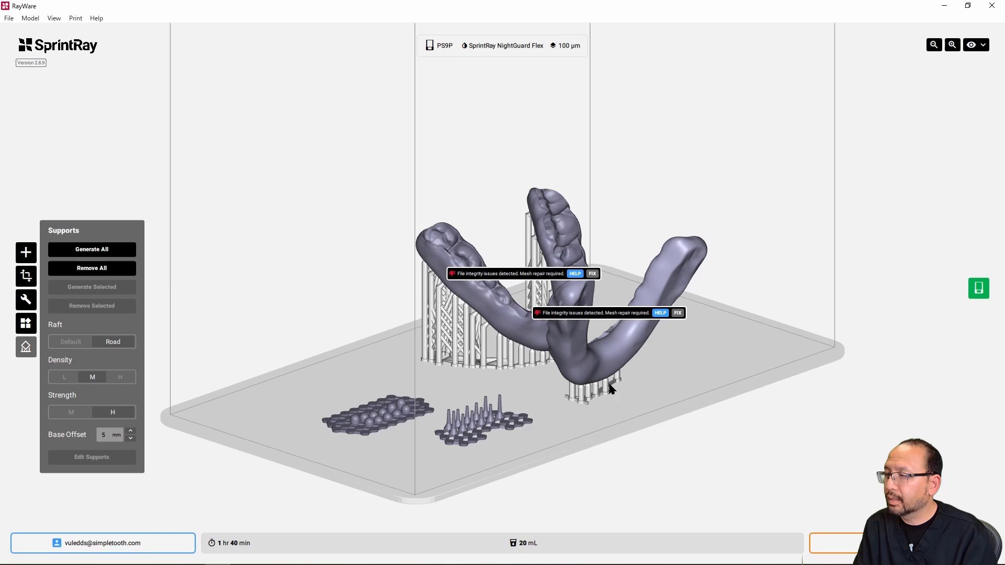
click(602, 376)
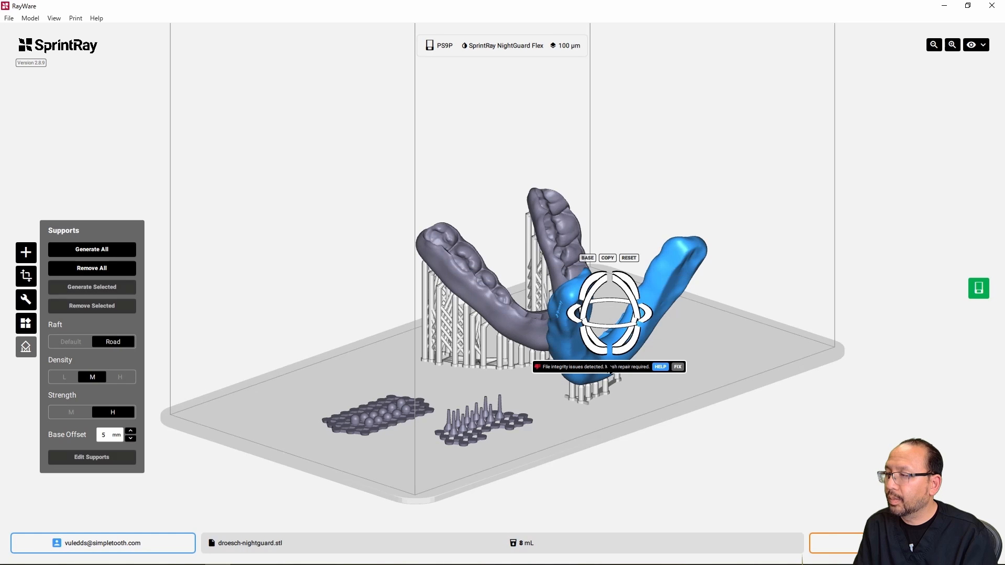
click(84, 459)
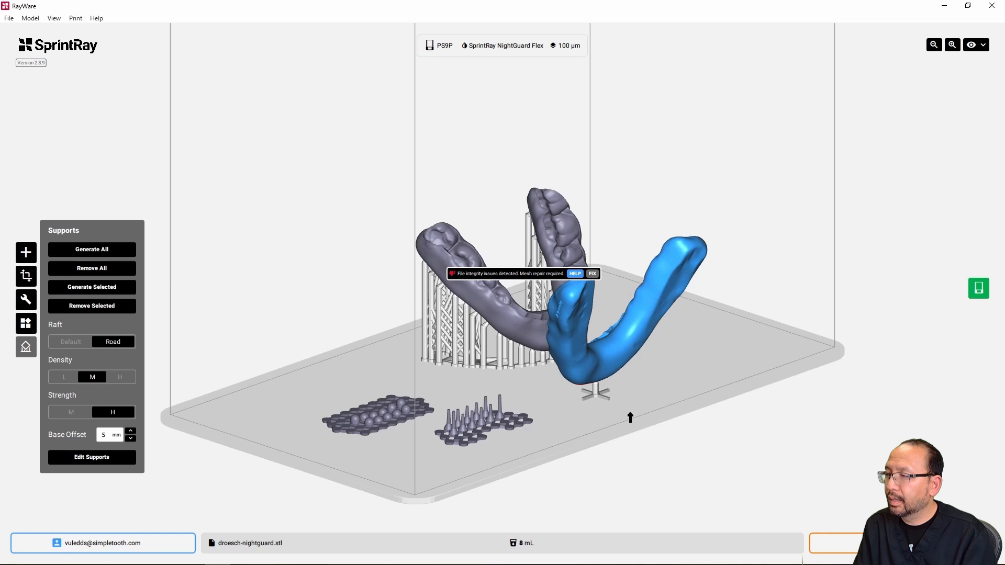
click(706, 465)
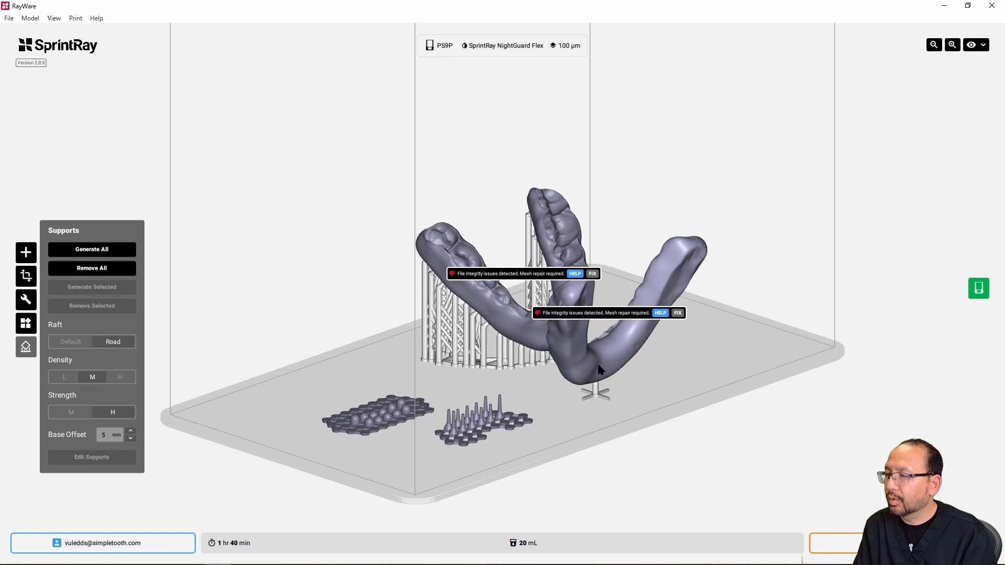
Move the steeper night guard with its single support onto the pillared raft so its front sits over the upright pillars
drag(601, 370, 483, 412)
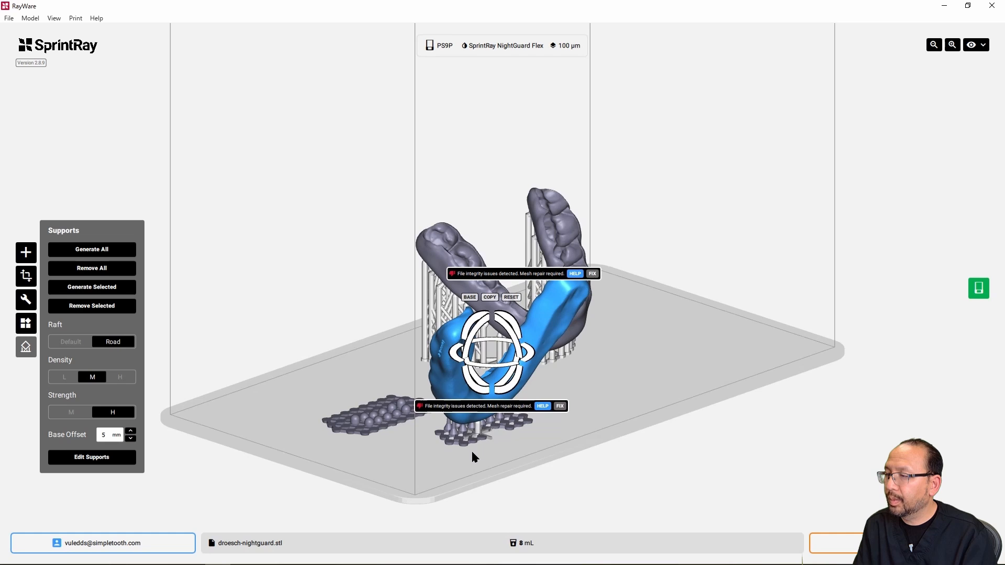
right_drag(473, 452, 520, 433)
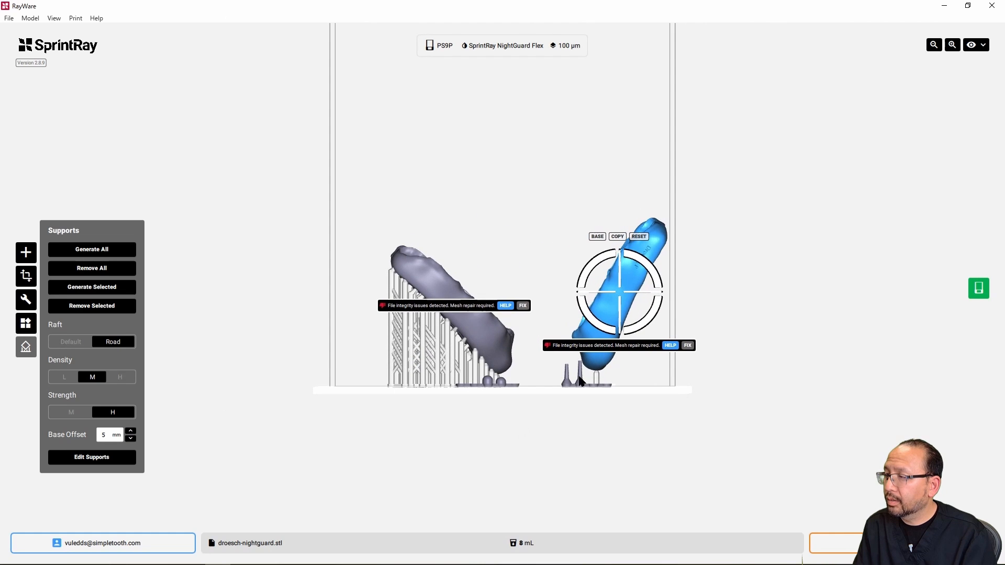
drag(595, 361, 573, 361)
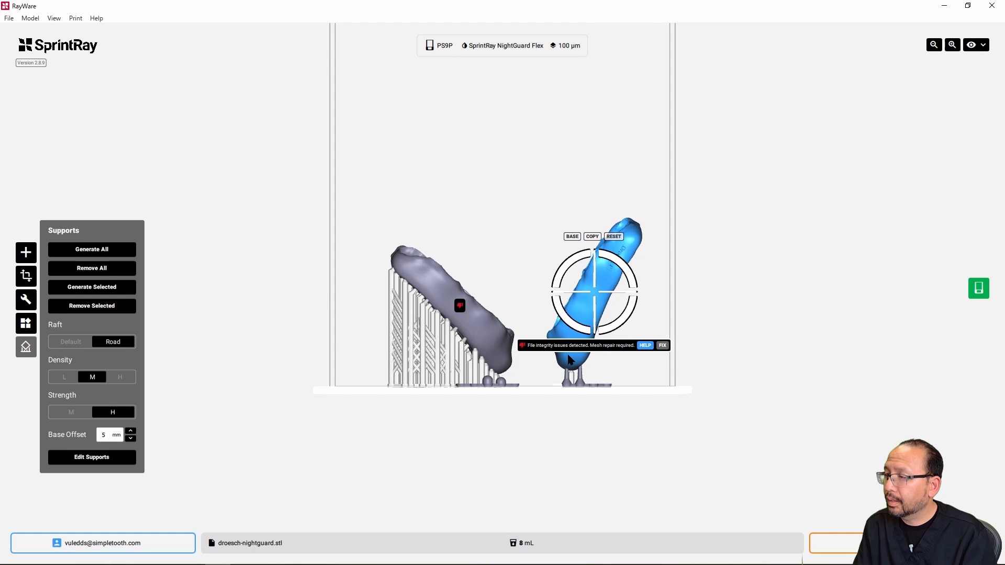
right_drag(576, 409, 650, 434)
drag(399, 249, 676, 281)
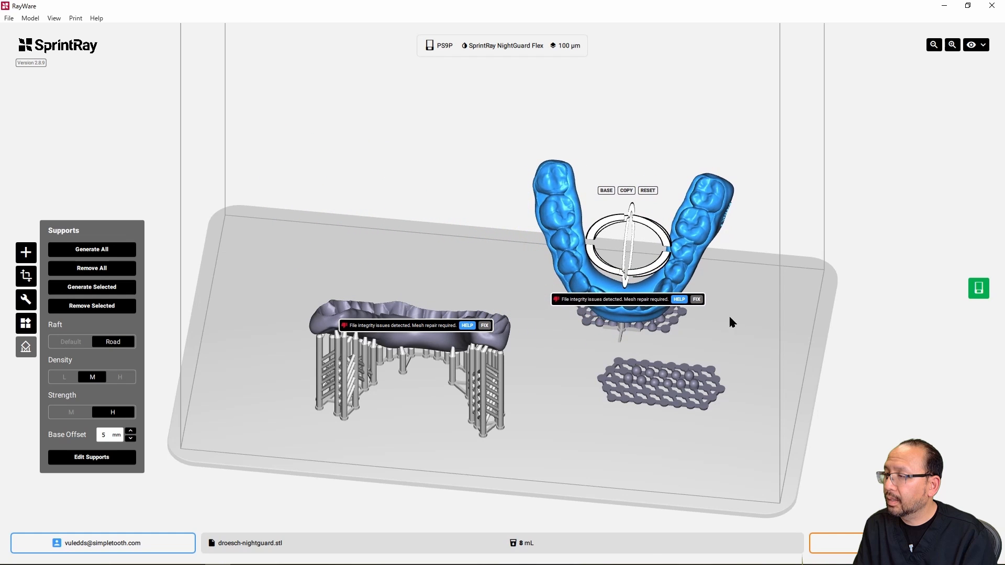
Fine-tune the steeper night guard's position so its front end is centred over both rows of raft pillars
right_drag(732, 323, 654, 272)
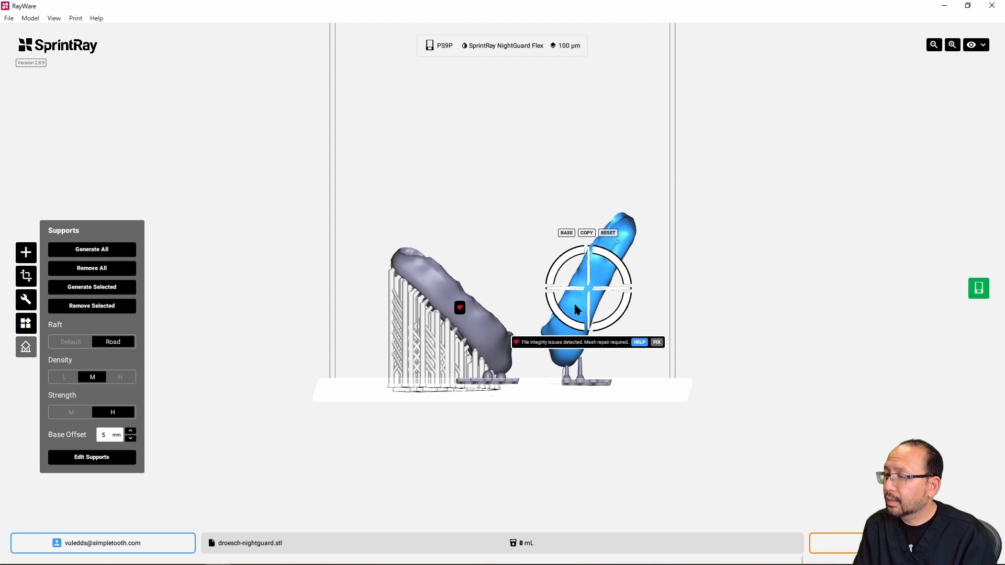
right_drag(575, 321, 655, 372)
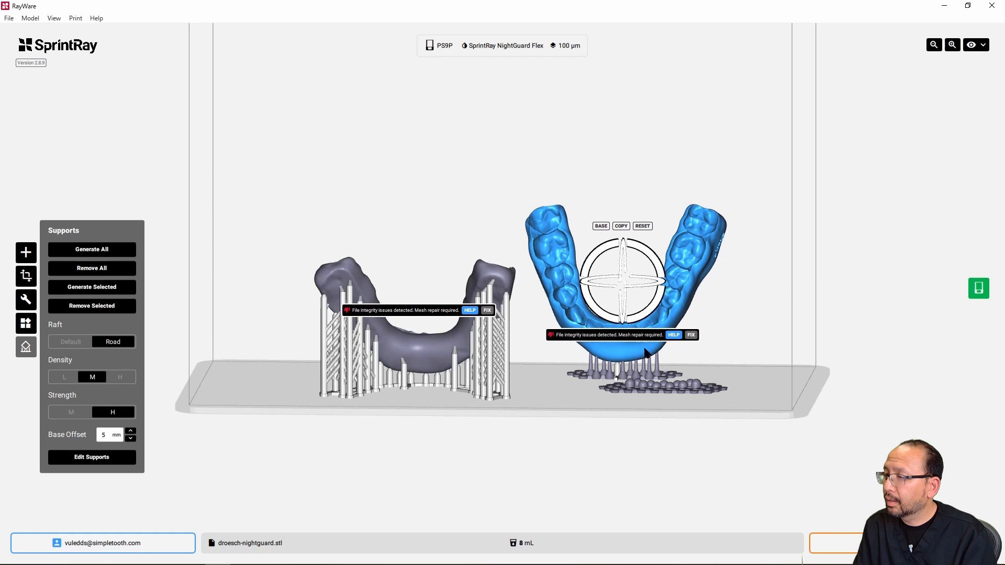
right_drag(652, 354, 574, 366)
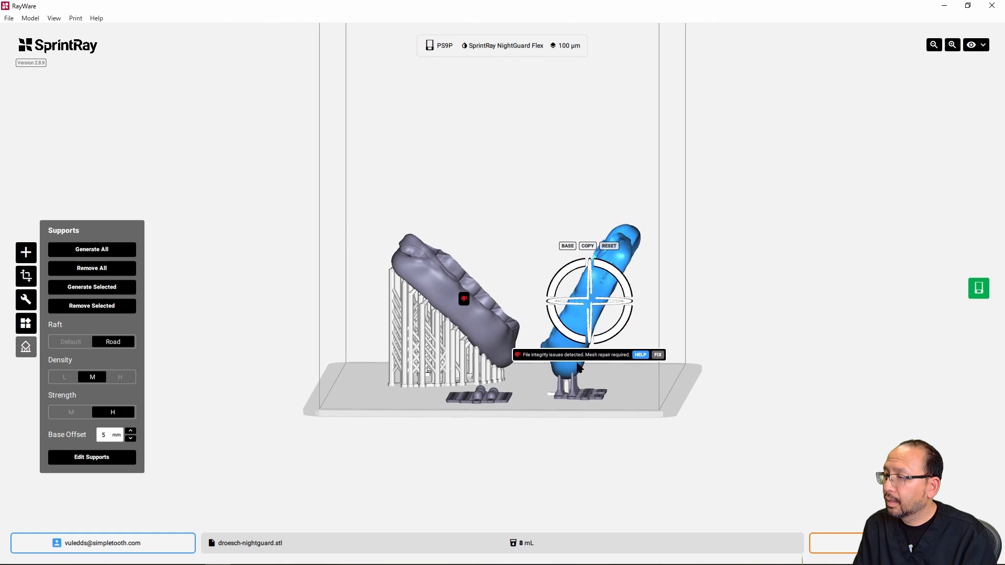
drag(570, 362, 568, 364)
right_drag(628, 385, 463, 386)
drag(419, 387, 426, 390)
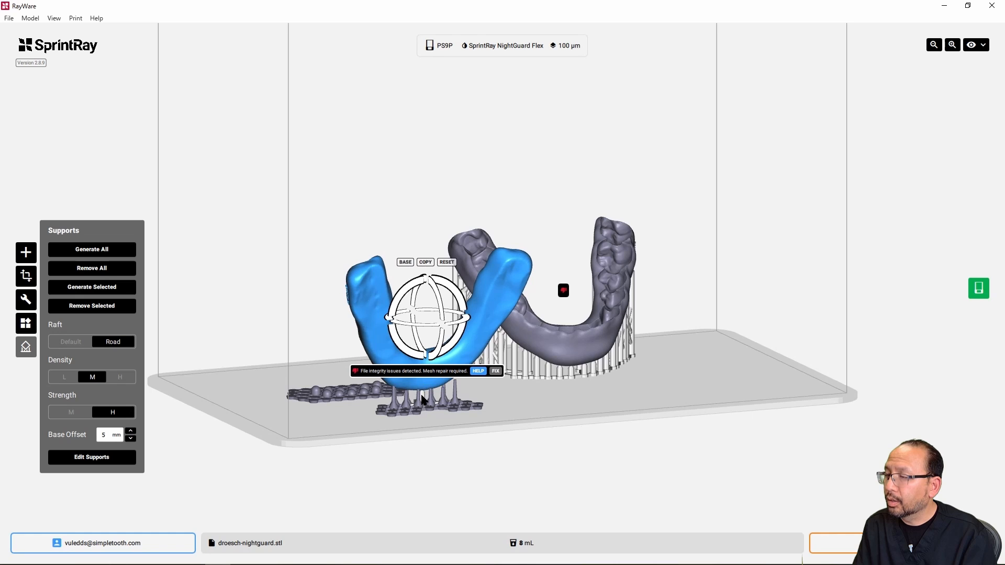
right_drag(423, 399, 503, 388)
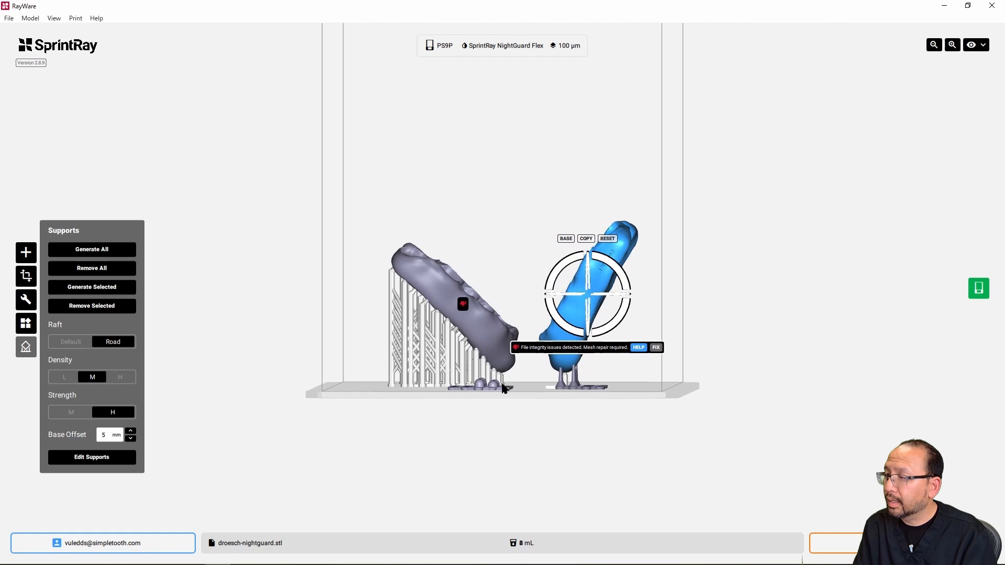
drag(573, 361, 570, 361)
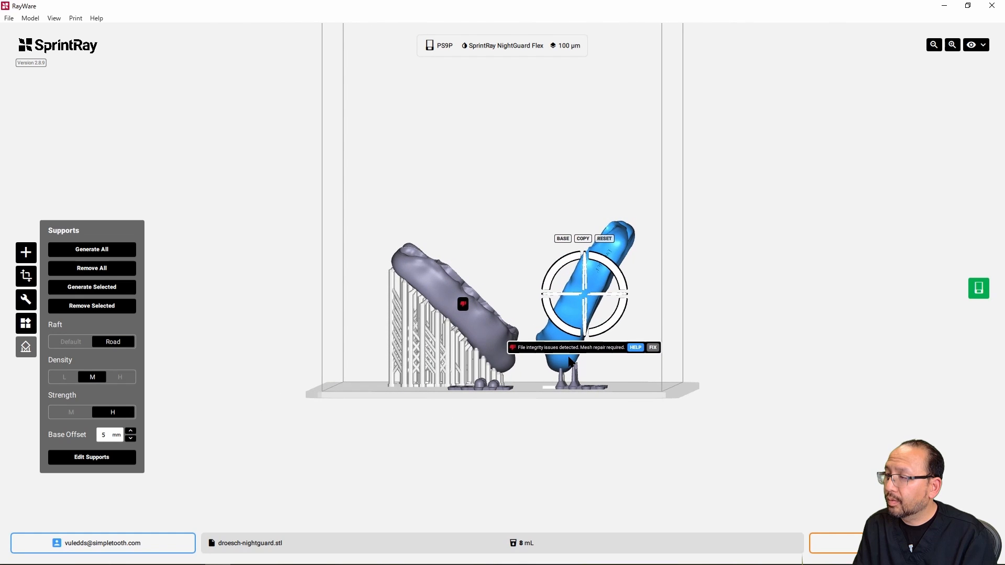
Examine how the steeper night guard's front end meets the raft pillars from several angles
click(614, 375)
right_drag(608, 377, 597, 350)
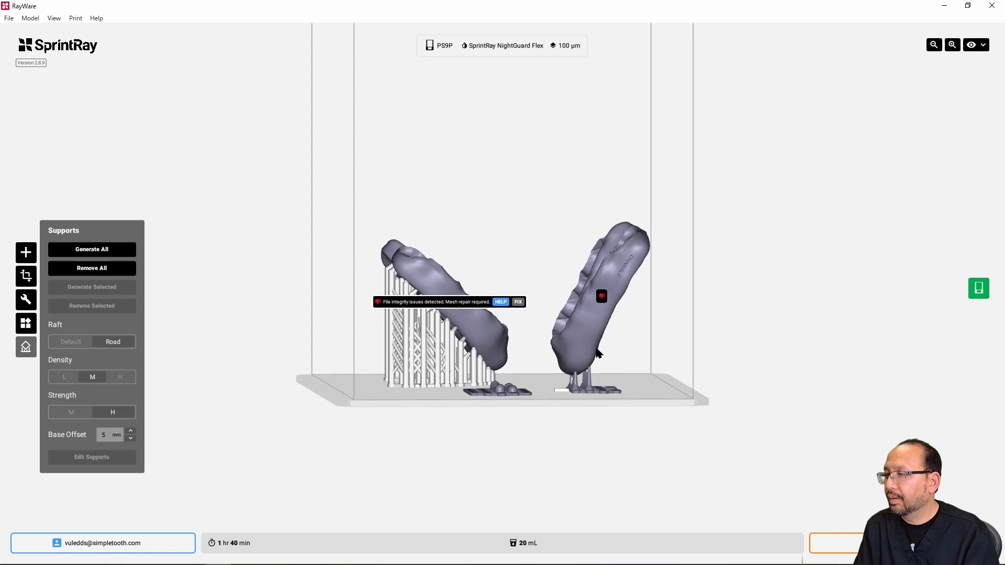
click(597, 350)
mouse_move(666, 334)
right_down()
mouse_move(653, 332)
mouse_move(662, 330)
right_up()
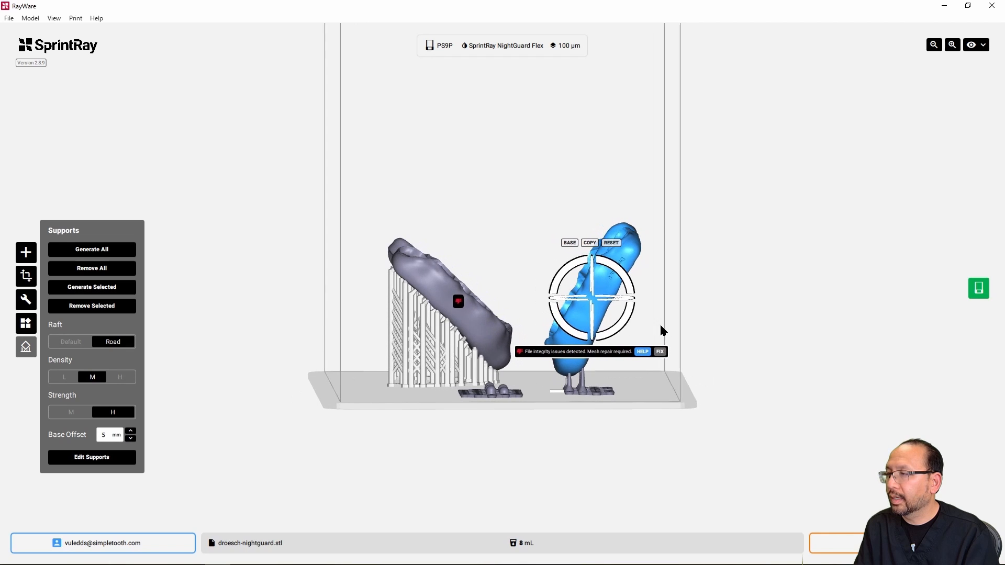
right_drag(585, 370, 585, 413)
scroll(605, 398, up, 3)
scroll(605, 398, down, 3)
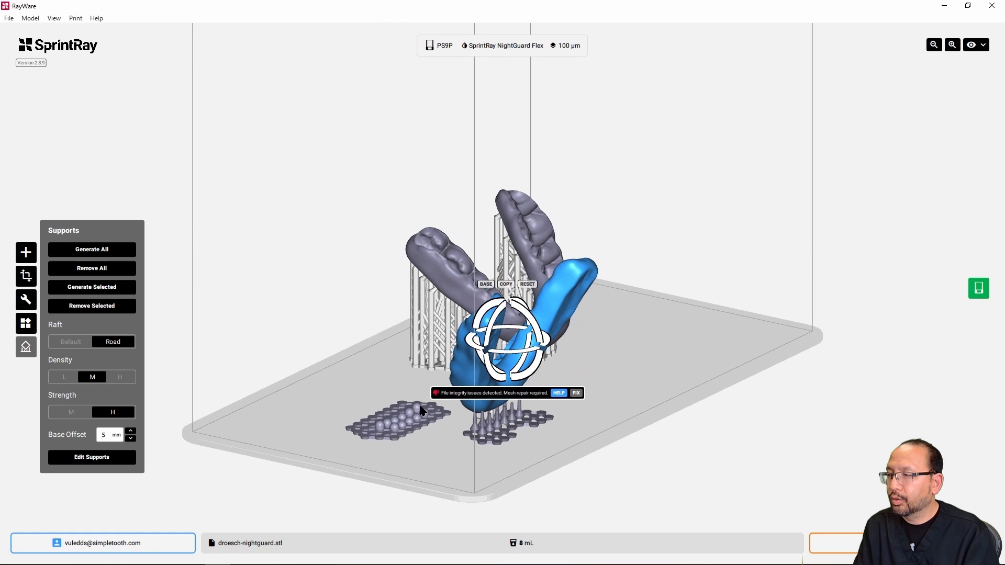
right_drag(644, 382, 526, 371)
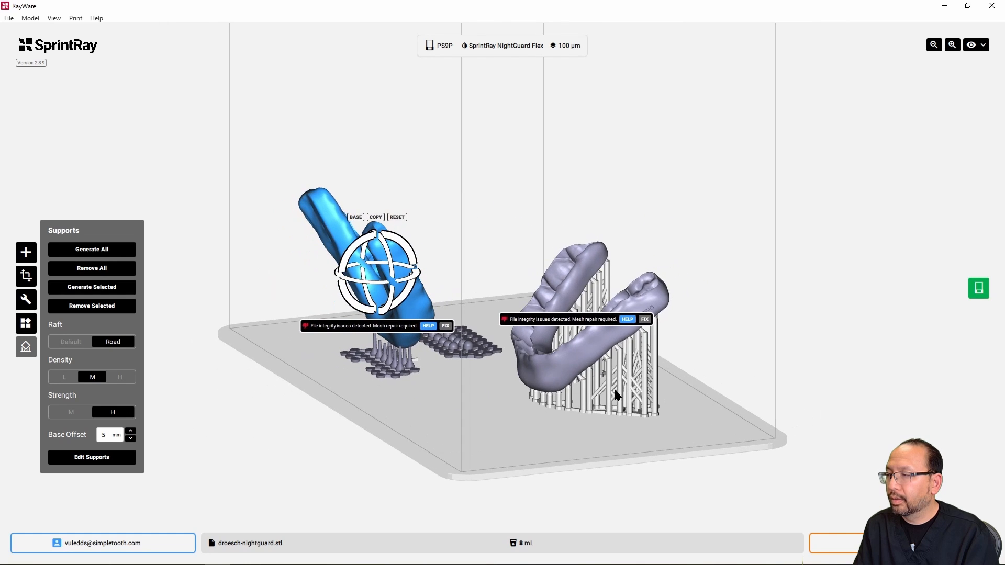
Edit the other night guard's generated supports, deleting the tall ones beneath the rear of its nearer arm
right_drag(702, 386, 646, 399)
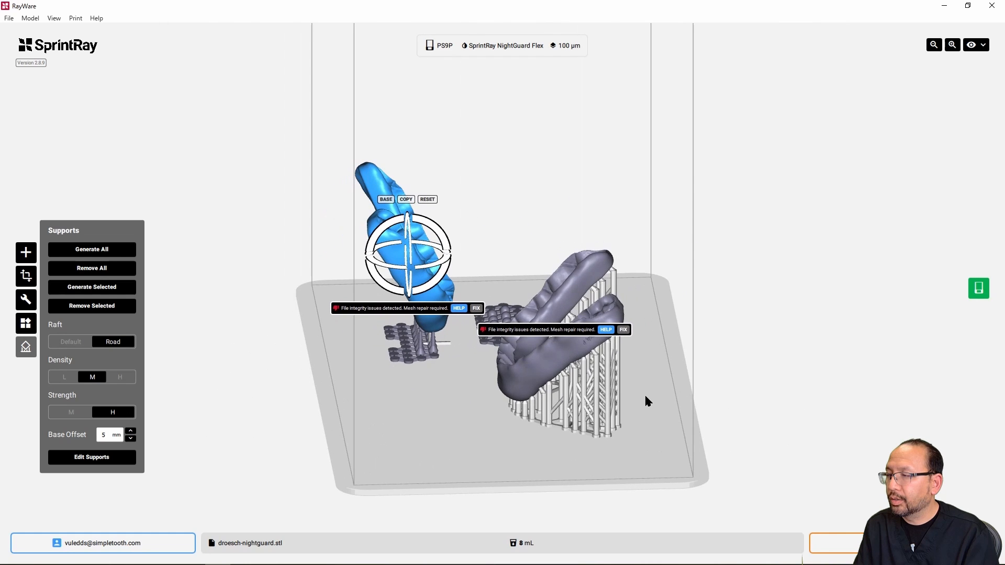
click(587, 402)
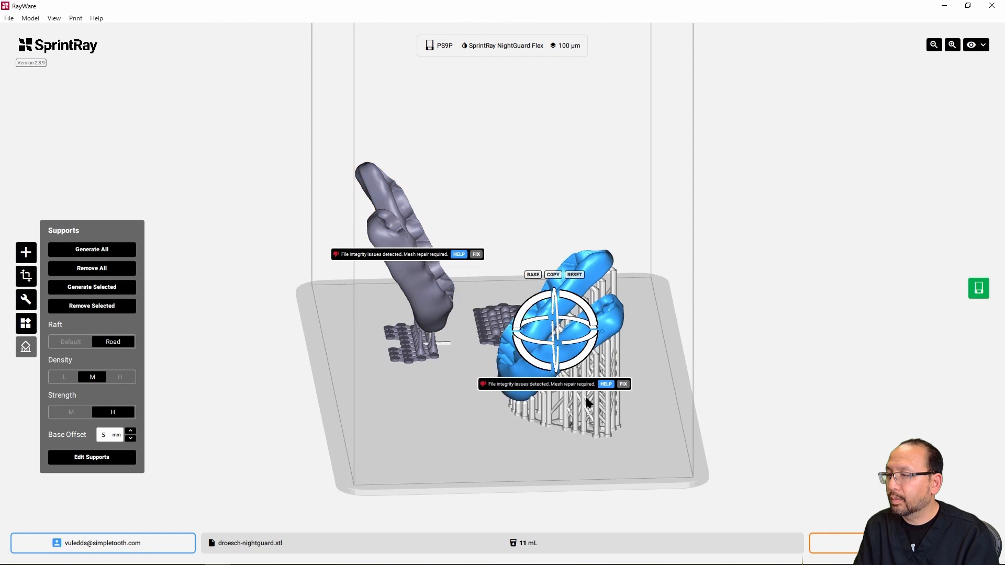
click(91, 457)
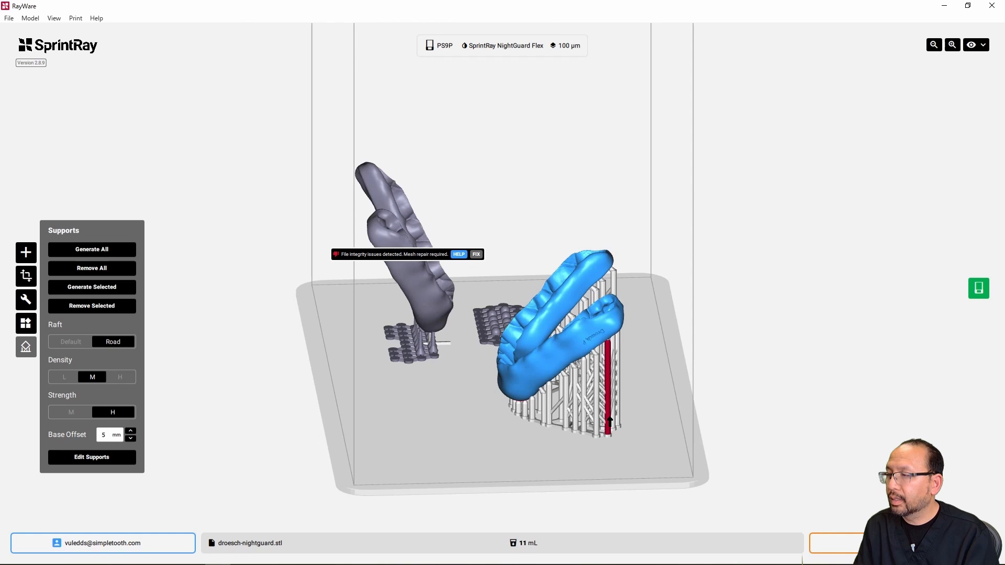
click(610, 418)
click(617, 412)
click(612, 409)
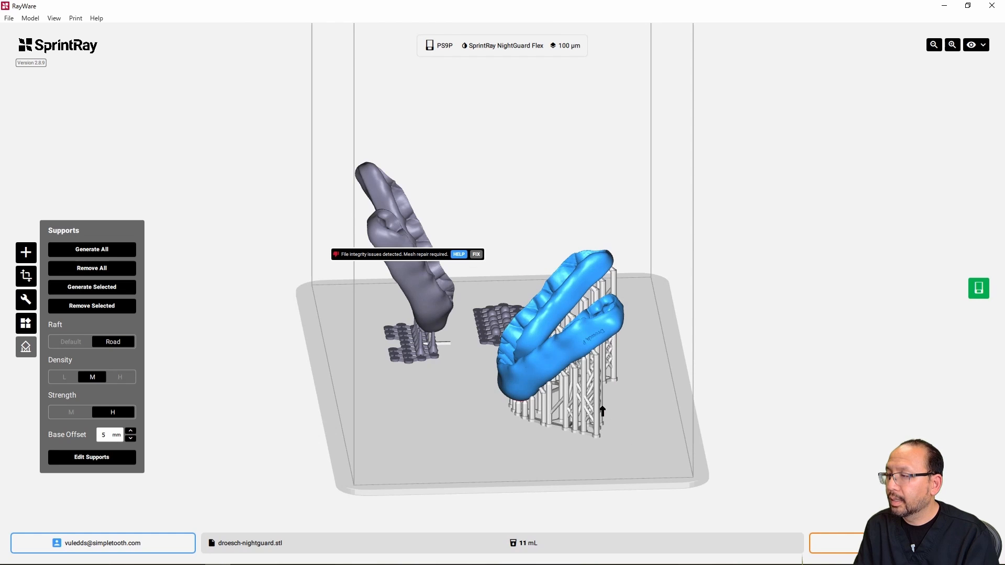
click(598, 408)
click(601, 407)
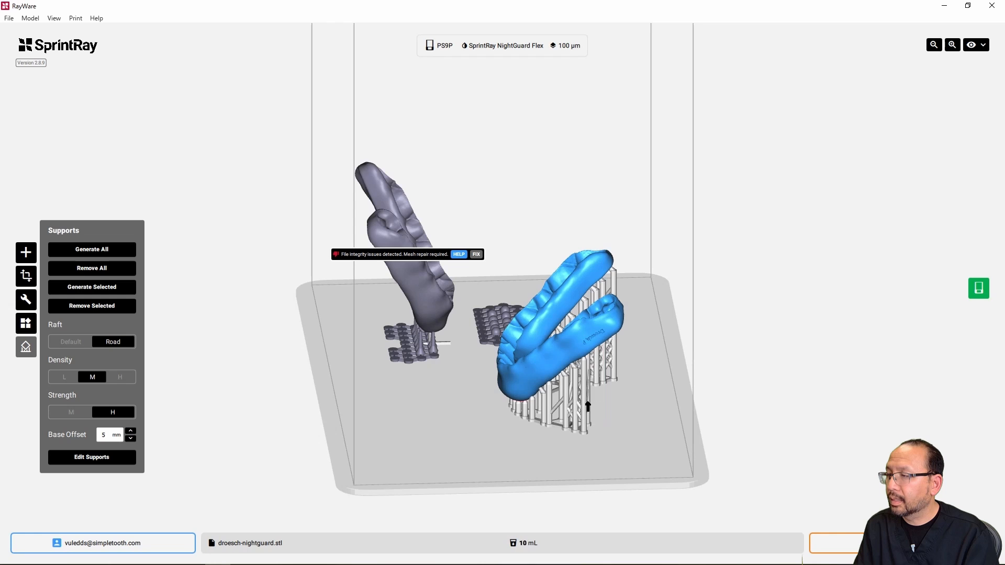
click(588, 407)
click(583, 407)
click(585, 402)
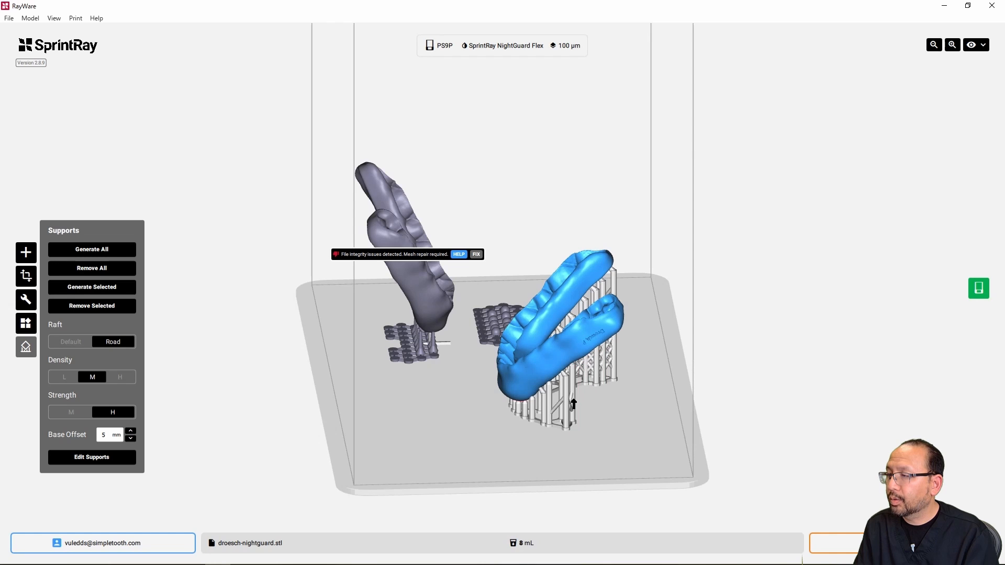
Delete the remaining tall supports beneath the rear of the supported night guard's other arm
right_drag(613, 402, 523, 410)
click(394, 412)
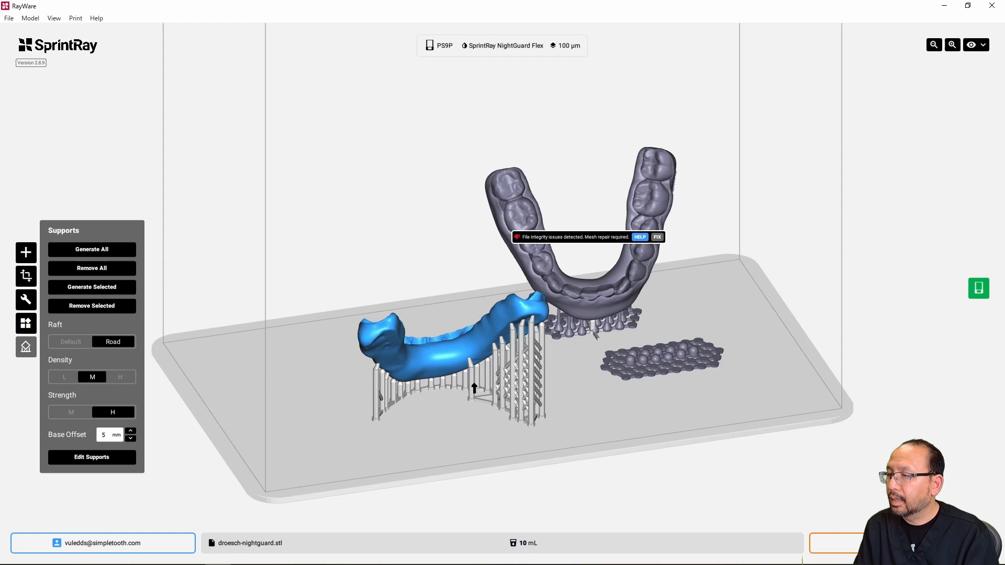
right_drag(477, 386, 508, 391)
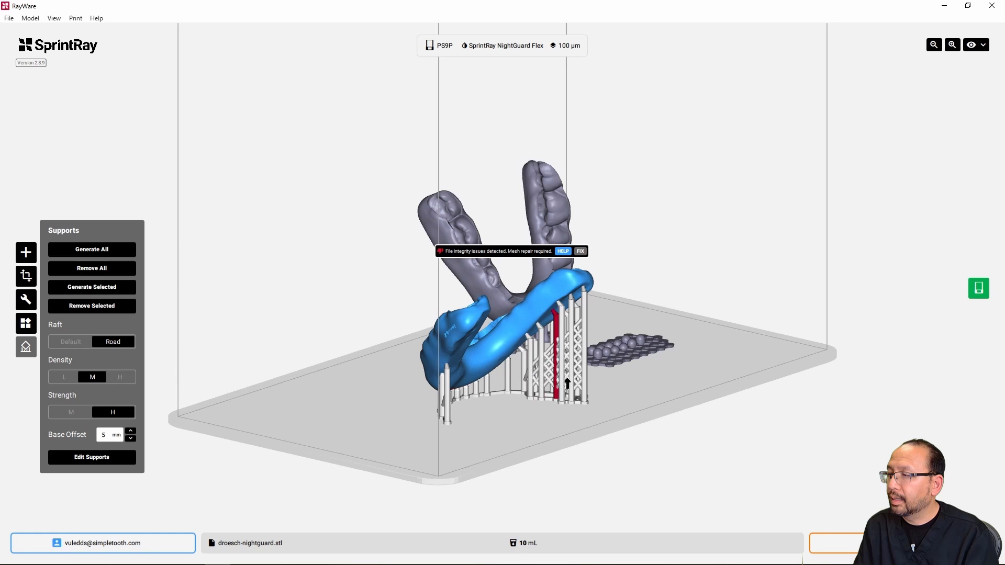
click(582, 390)
click(582, 389)
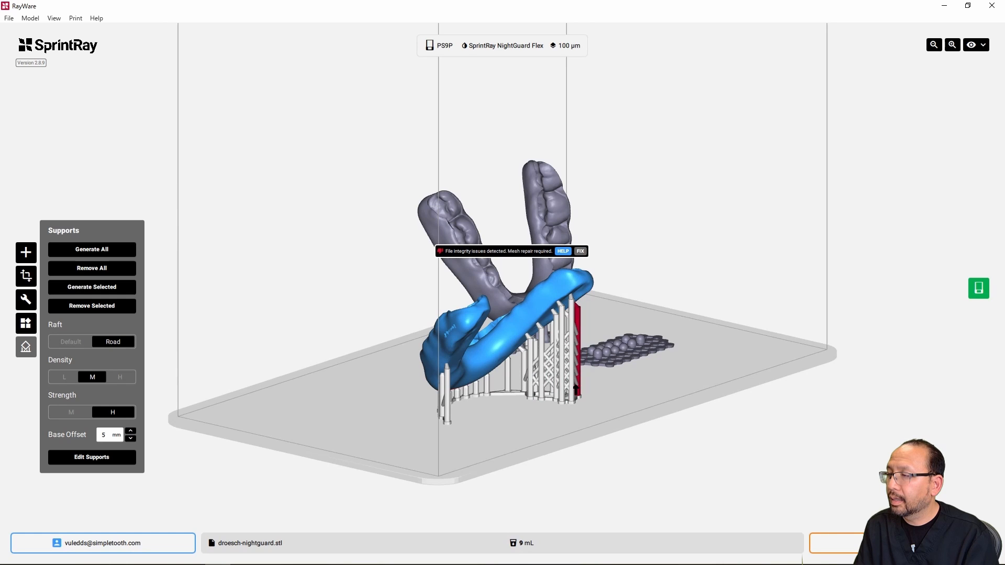
click(575, 389)
click(572, 389)
click(567, 389)
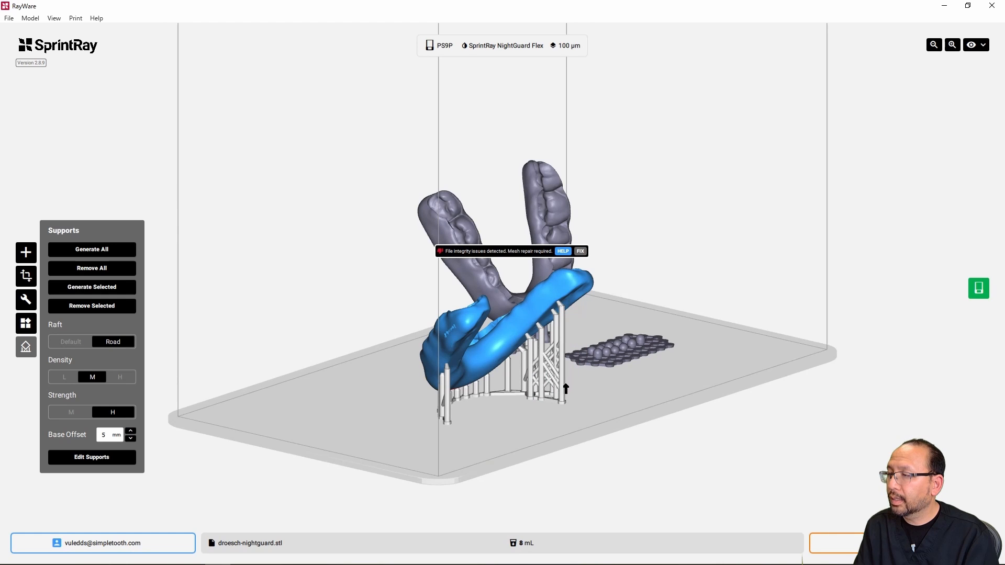
click(561, 389)
click(556, 388)
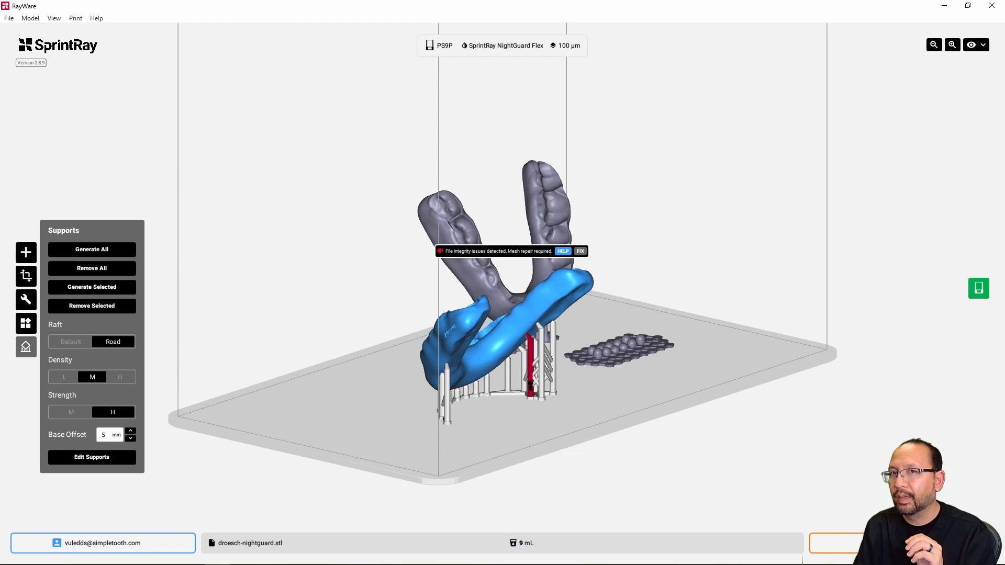
click(530, 386)
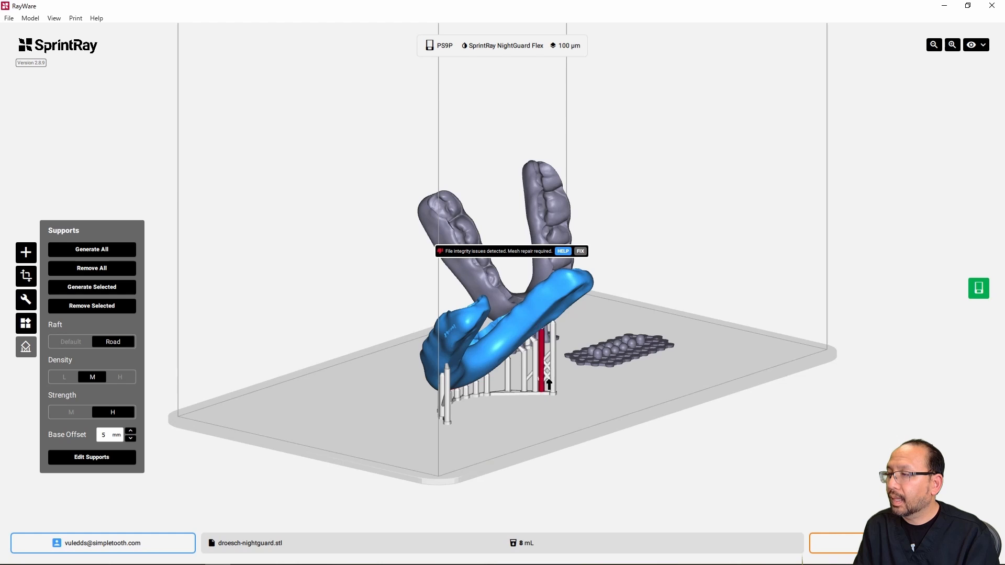
Examine the supported night guard's overhanging arms and remaining supports from the side, front and above
right_drag(549, 385, 545, 428)
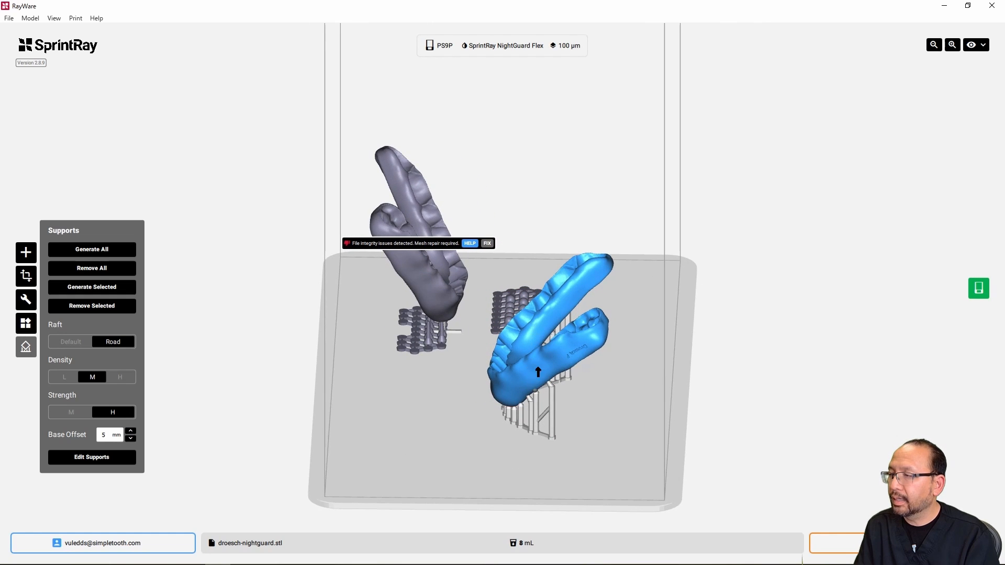
right_drag(606, 410, 579, 397)
drag(626, 400, 503, 393)
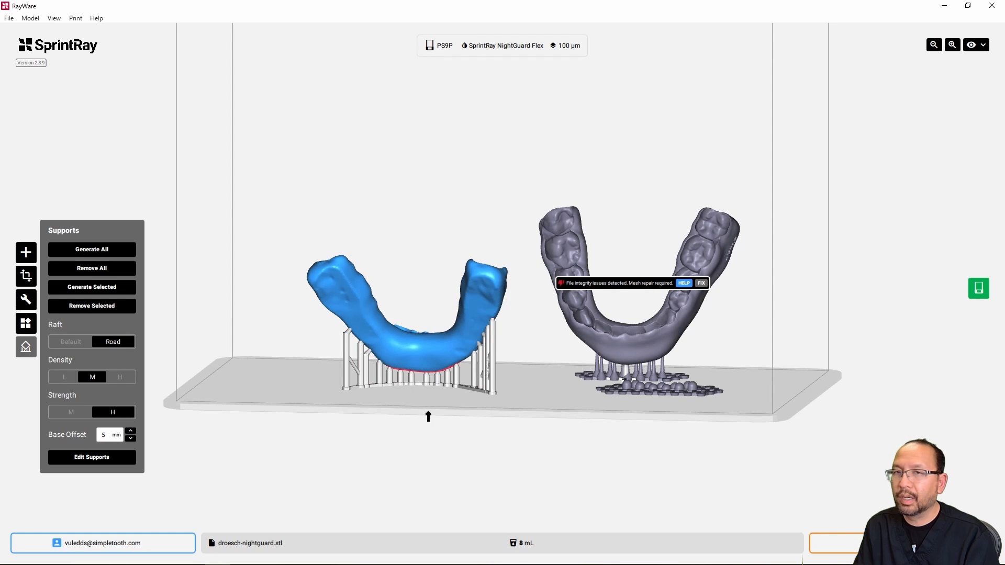
drag(428, 416, 523, 419)
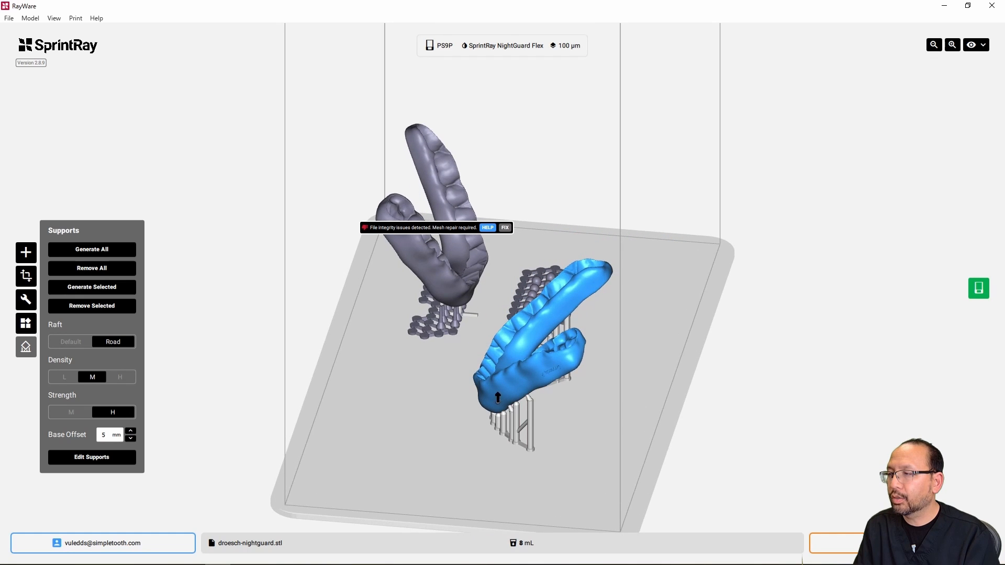
drag(602, 372, 543, 373)
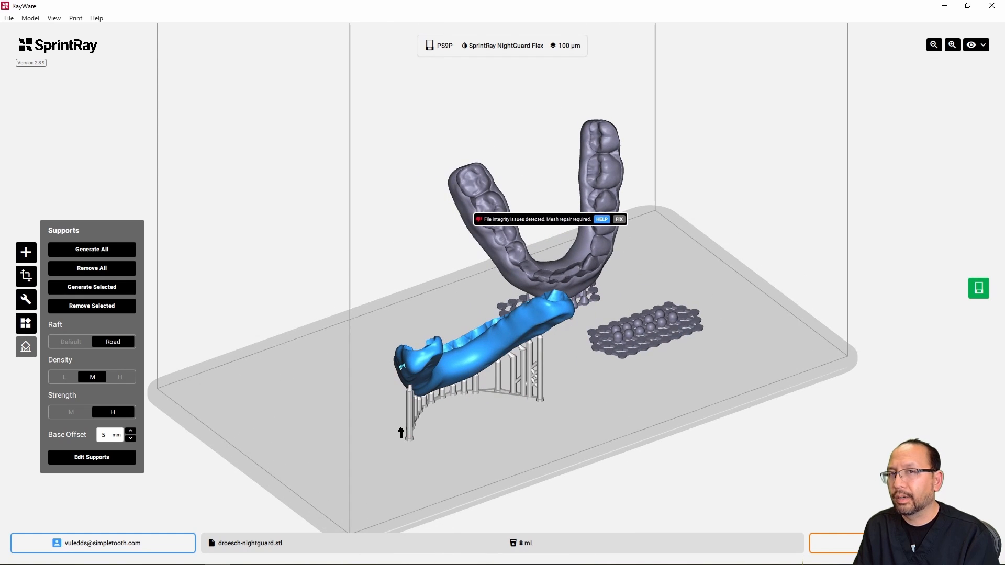
drag(489, 417, 529, 423)
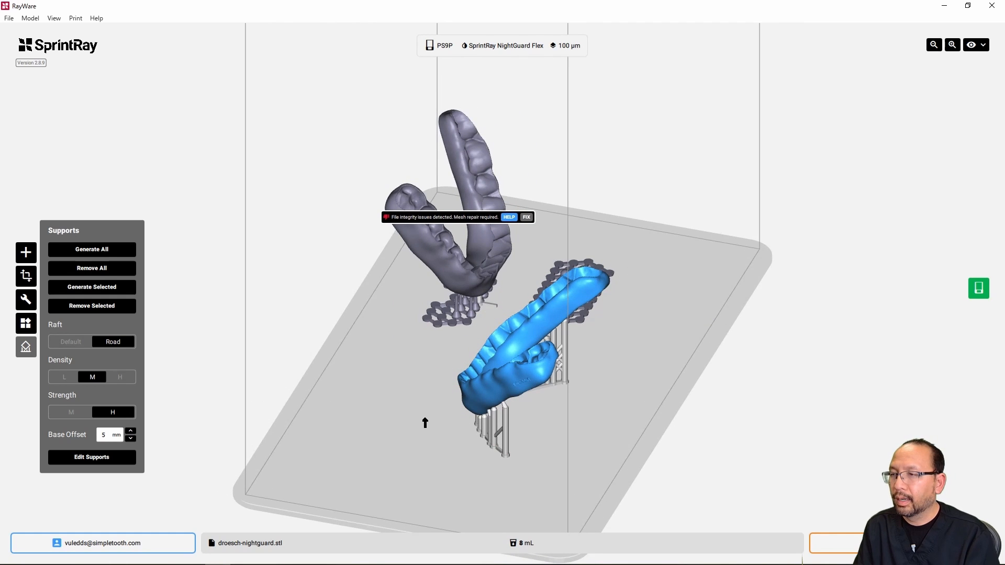
drag(425, 423, 425, 424)
drag(371, 390, 429, 352)
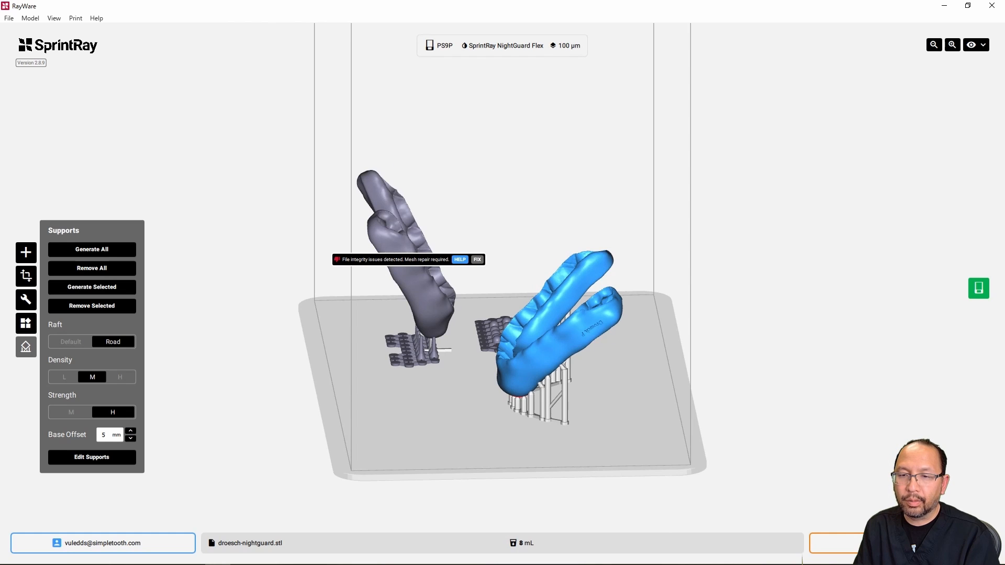
Import the embossed rafted night guard and set the underside of its raft as the base on the build platform
drag(0, 434, 432, 419)
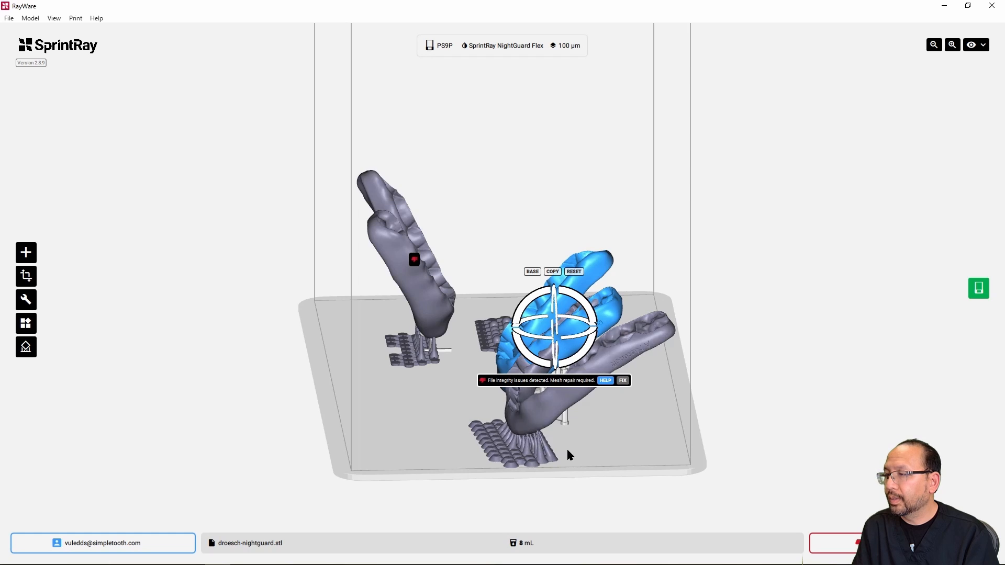
mouse_move(567, 451)
right_down()
mouse_move(566, 427)
mouse_move(566, 443)
mouse_move(588, 408)
mouse_move(570, 360)
right_up()
click(555, 348)
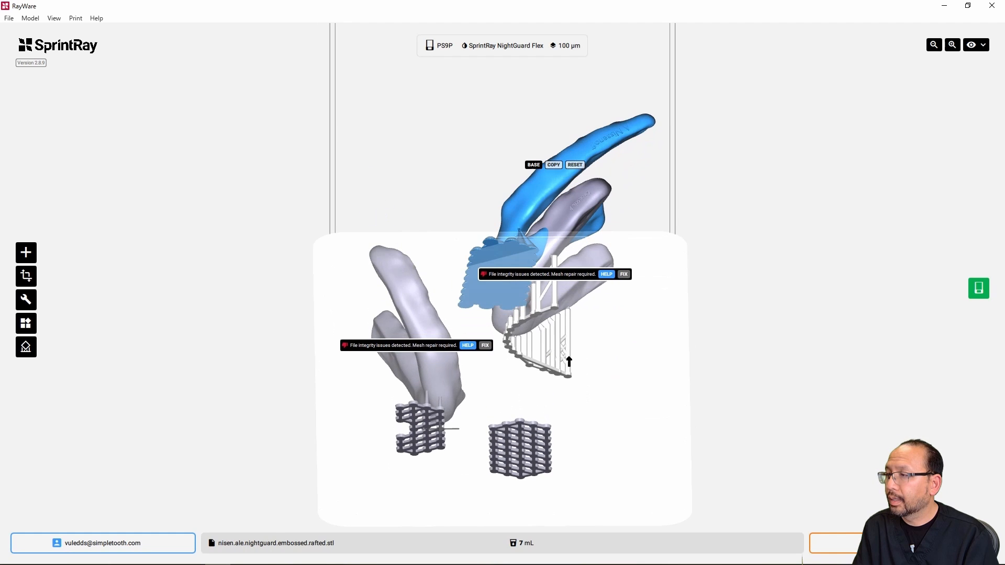
right_drag(498, 286, 506, 275)
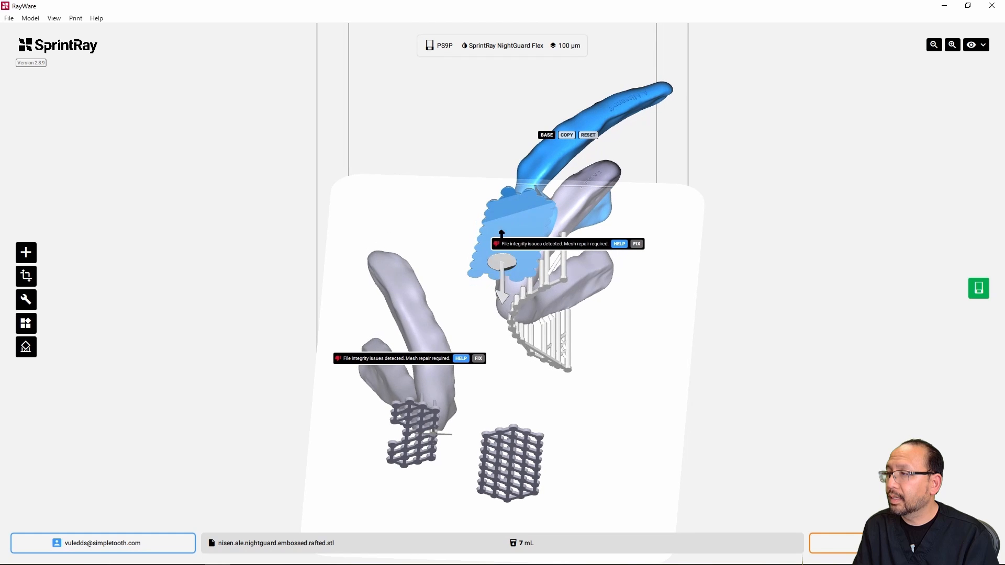
click(505, 245)
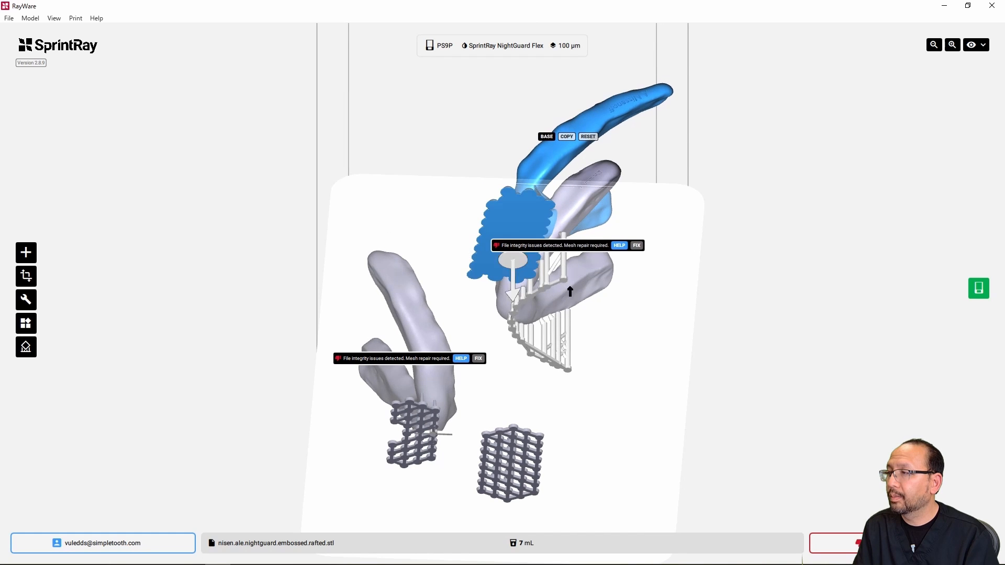
click(648, 342)
Move the embossed rafted night guard across the platform until it stands clear of the supported night guard
right_drag(648, 342, 610, 429)
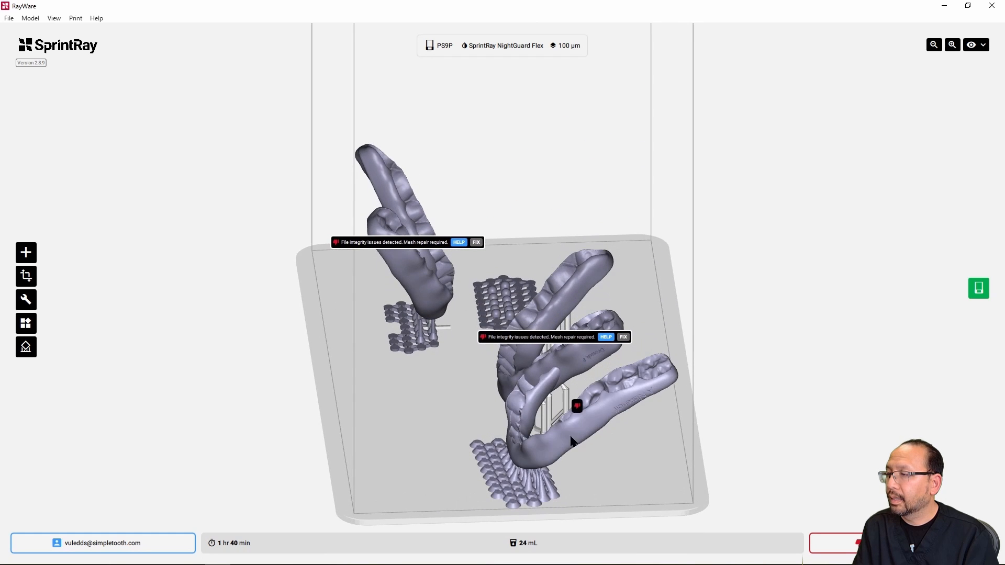
click(532, 466)
drag(452, 416, 405, 427)
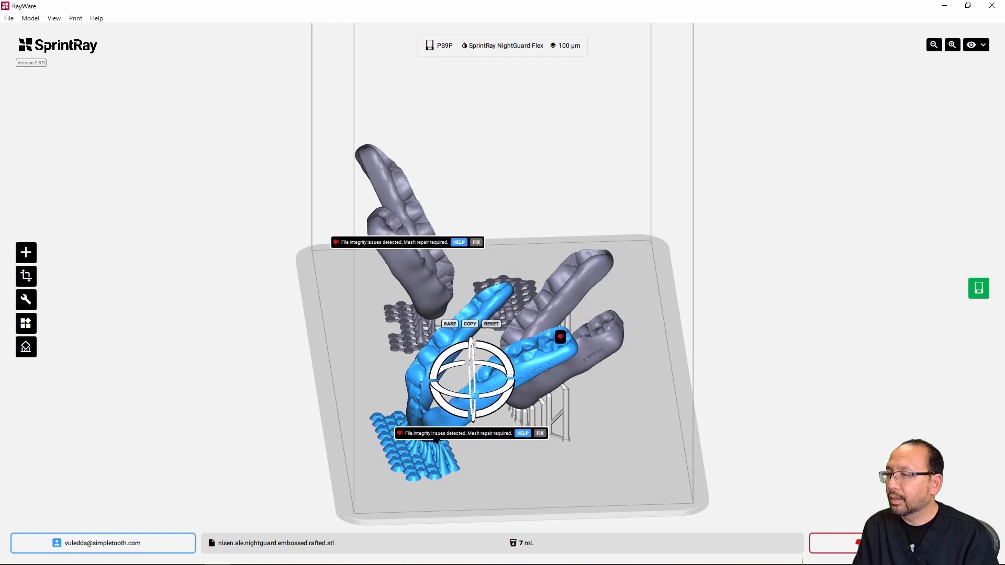
right_drag(507, 440, 539, 492)
click(553, 449)
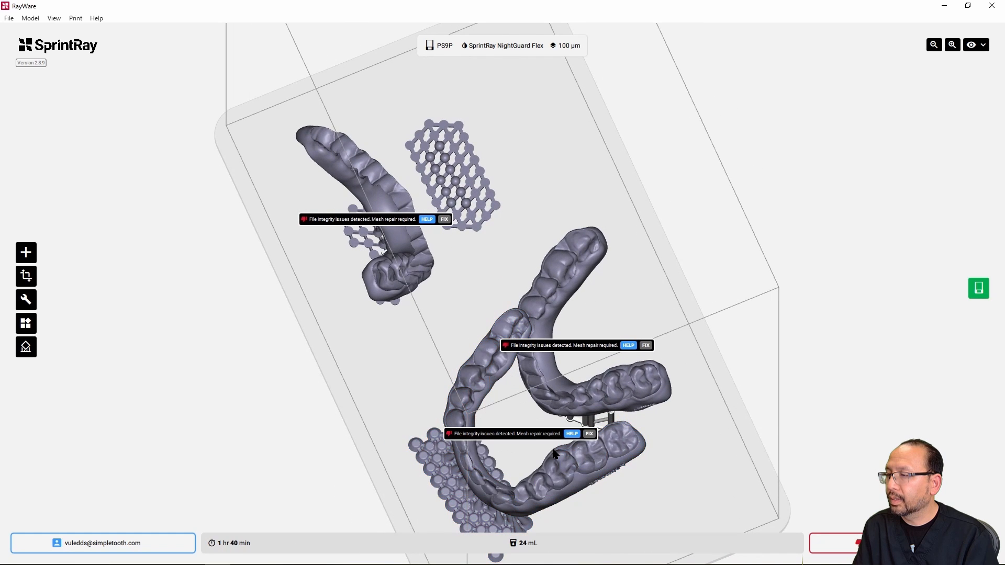
click(549, 475)
drag(554, 446, 554, 456)
right_drag(620, 508, 607, 438)
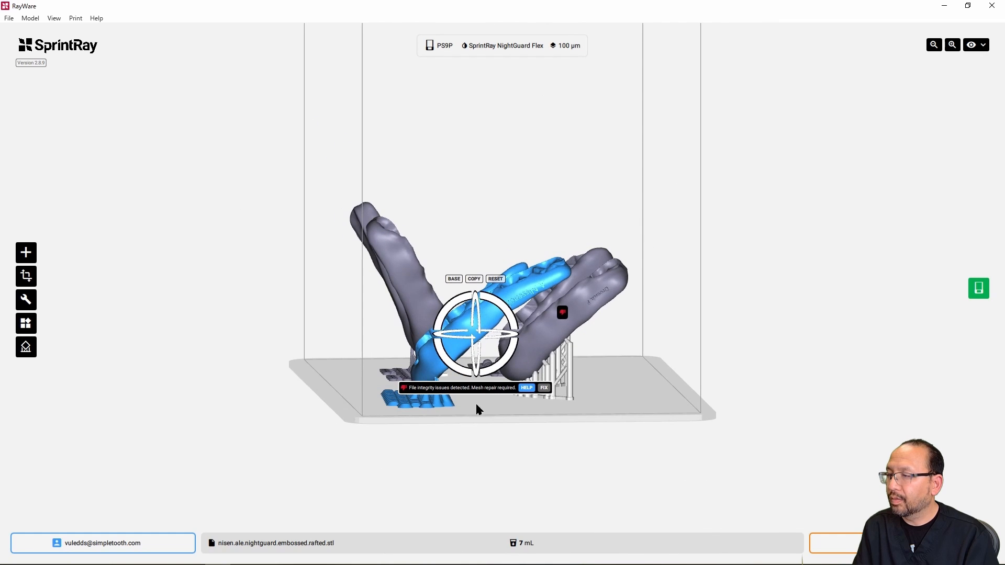
right_drag(477, 406, 324, 410)
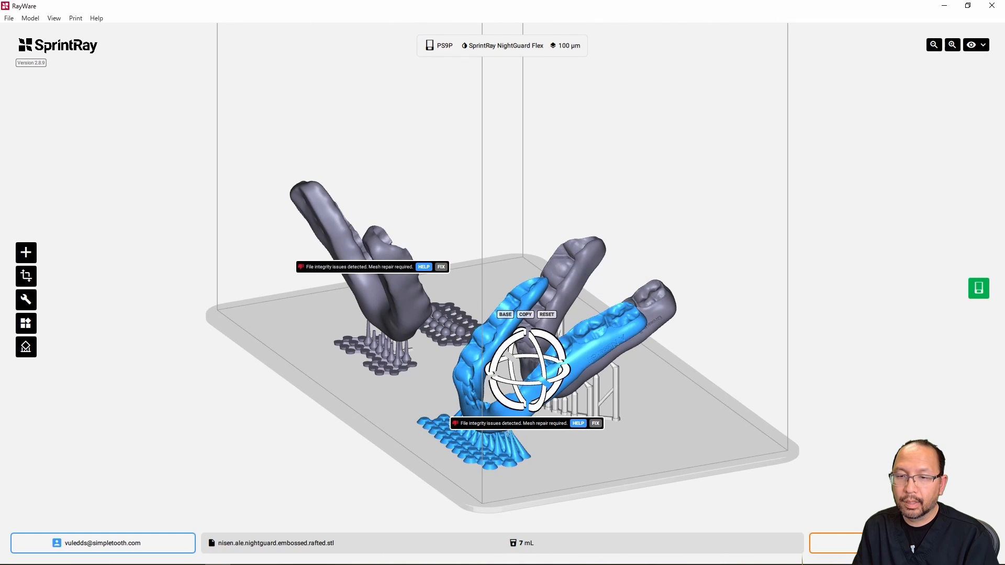
Import the steeper rafted night guard and compare its angle with the embossed one from the side
drag(47, 412, 495, 291)
right_drag(709, 398, 364, 425)
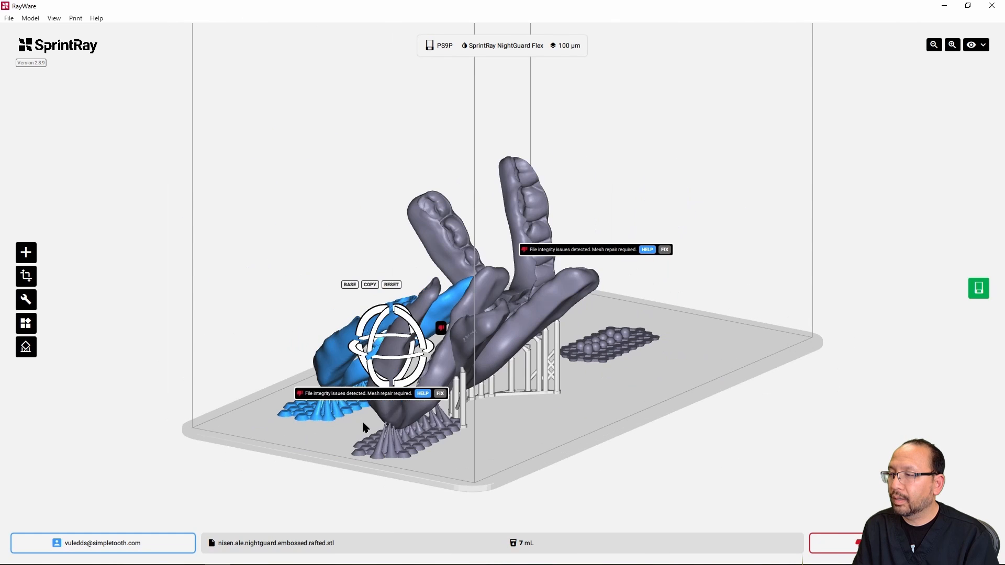
click(402, 435)
right_drag(478, 441, 510, 418)
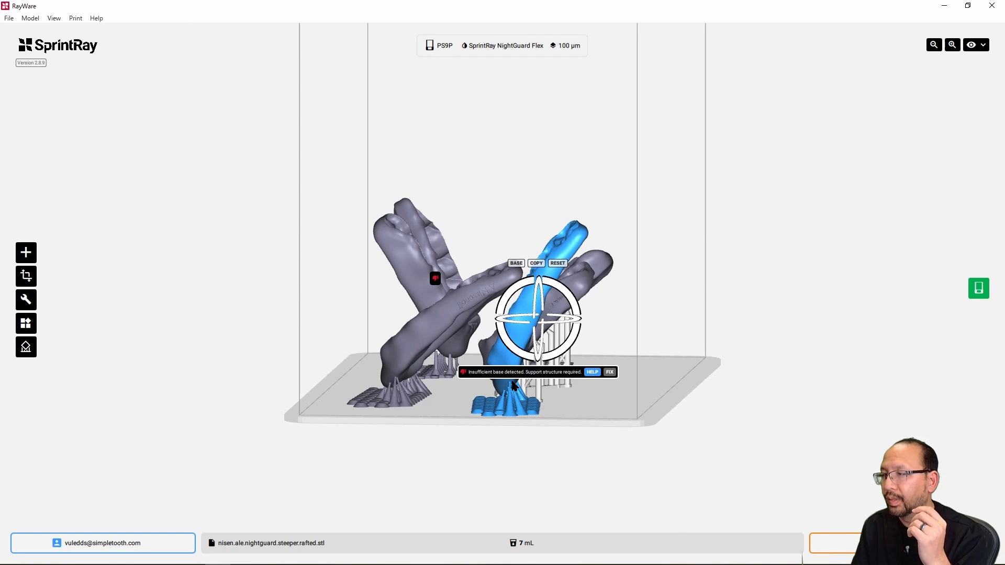
right_drag(592, 404, 592, 399)
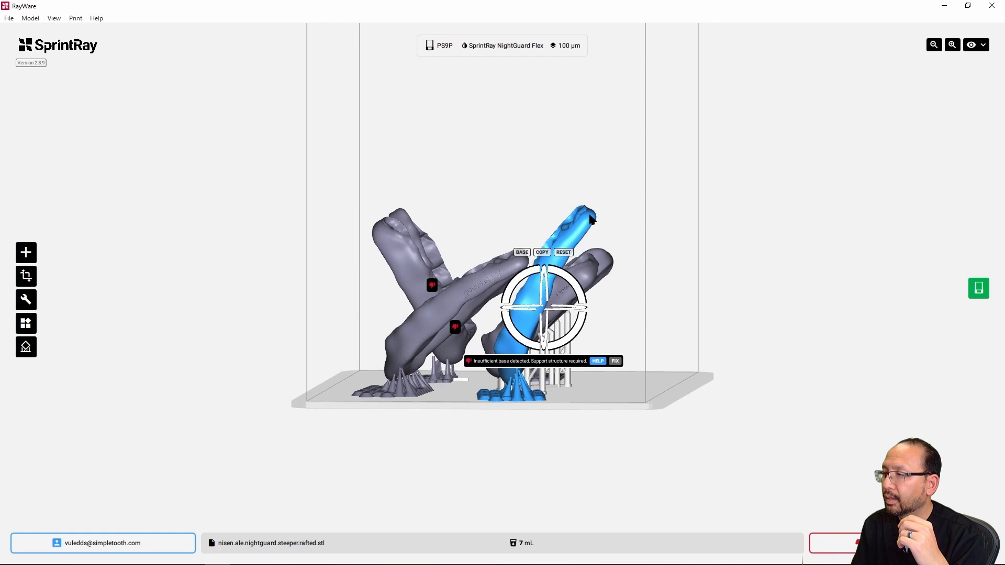
Delete the two unrafted night guards and the steeper rafted one, keeping only the embossed rafted night guard
click(397, 247)
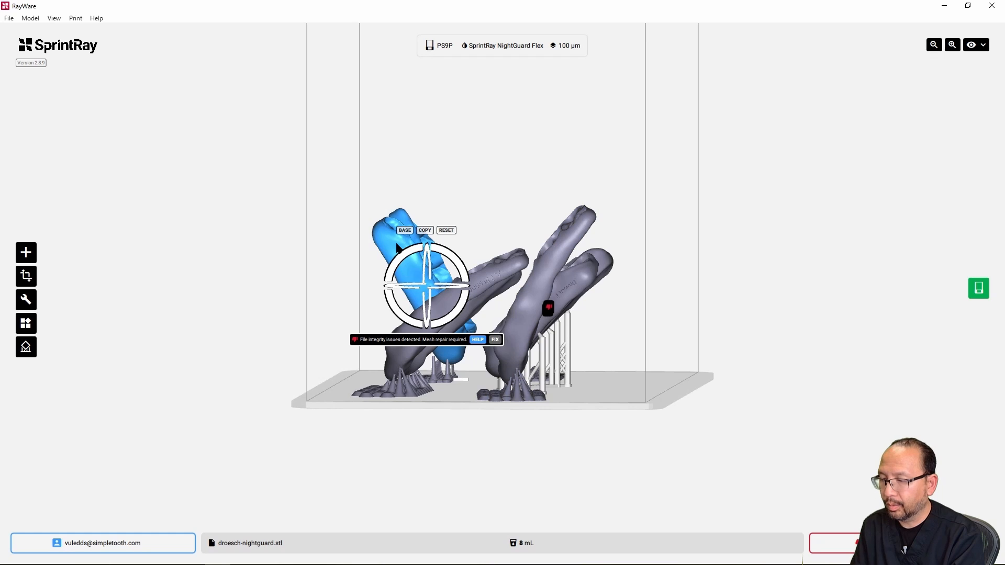
key(Delete)
click(577, 300)
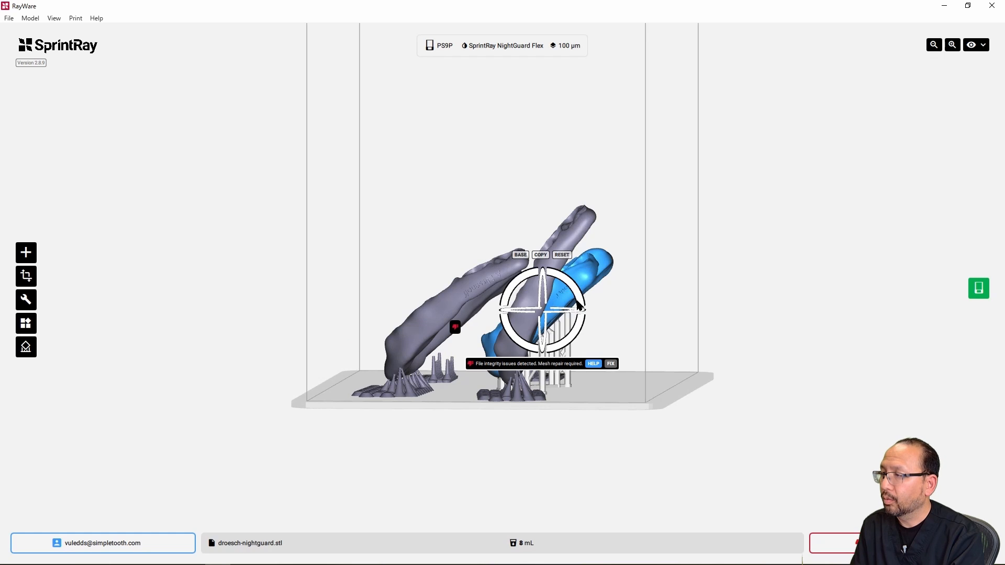
key(space)
click(613, 310)
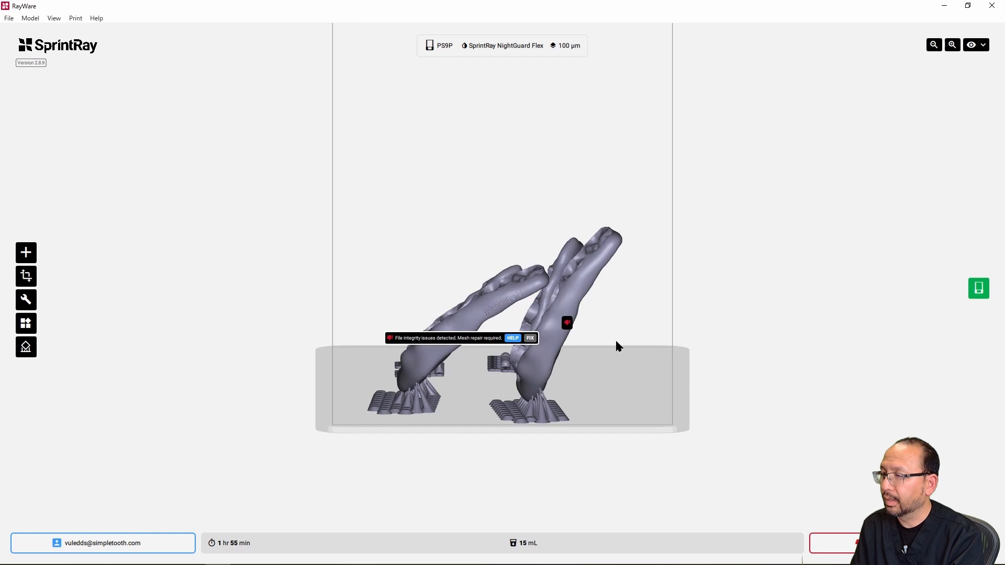
right_drag(616, 341, 573, 397)
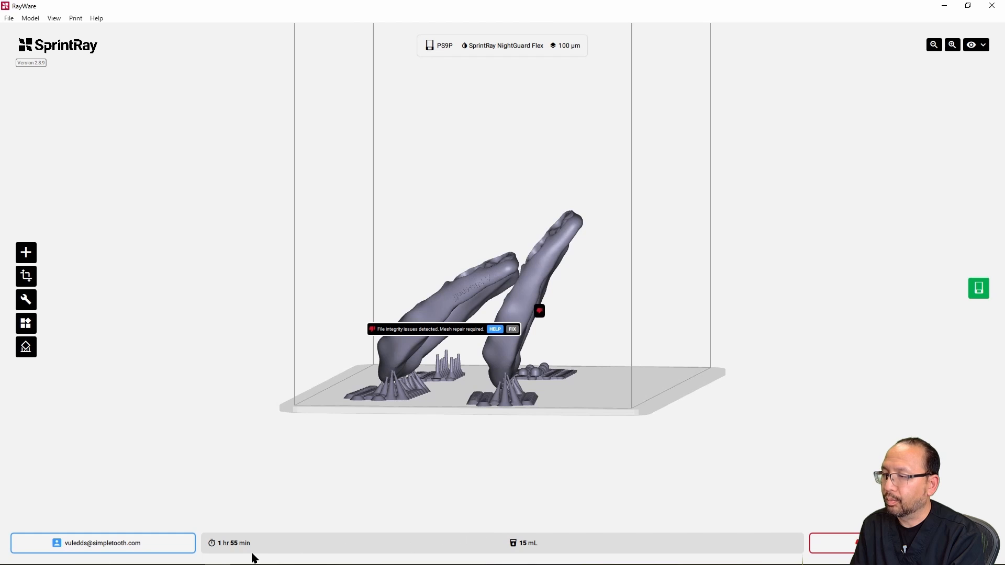
click(517, 350)
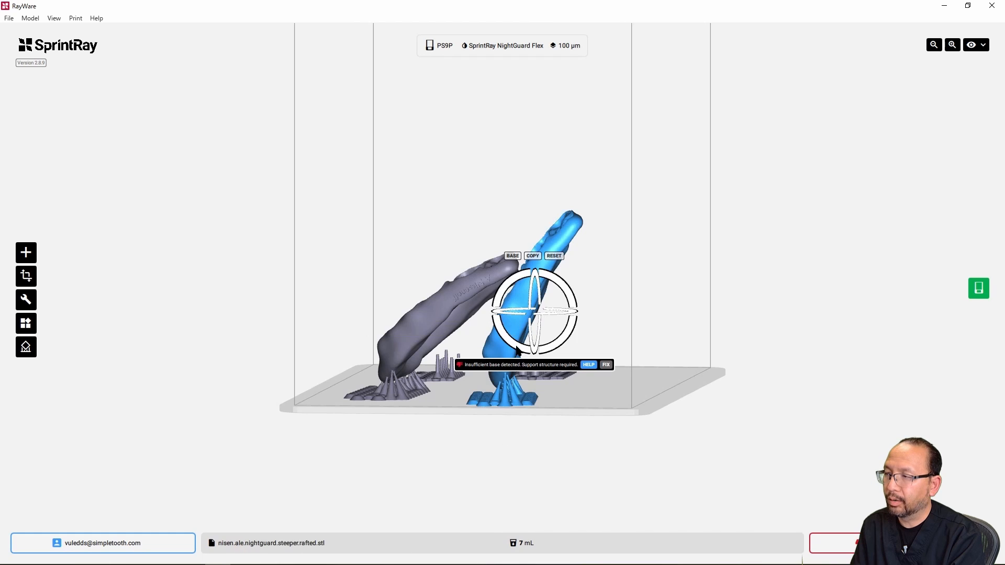
key(Delete)
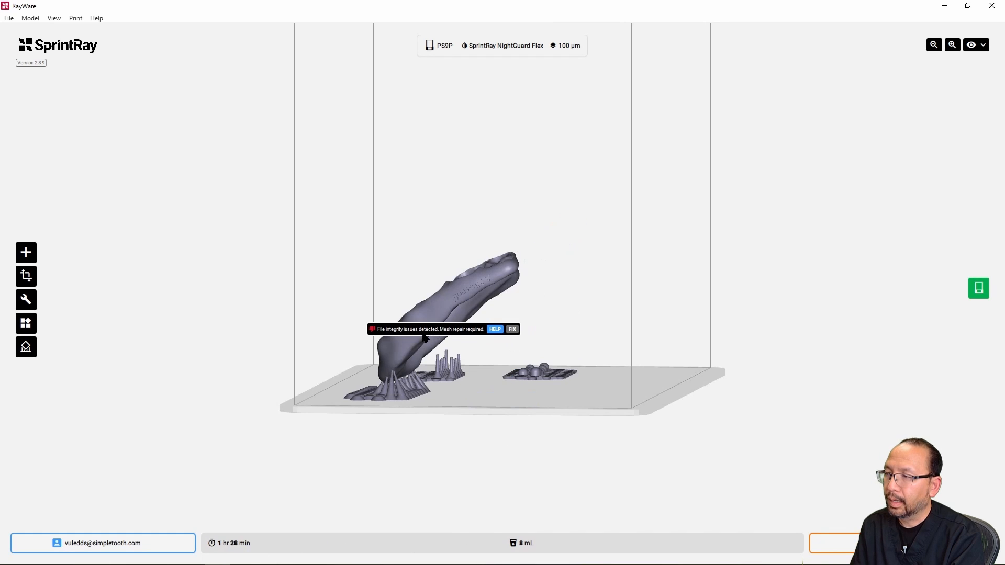
Examine the embossed rafted night guard and the two separate rafts from several angles
click(412, 336)
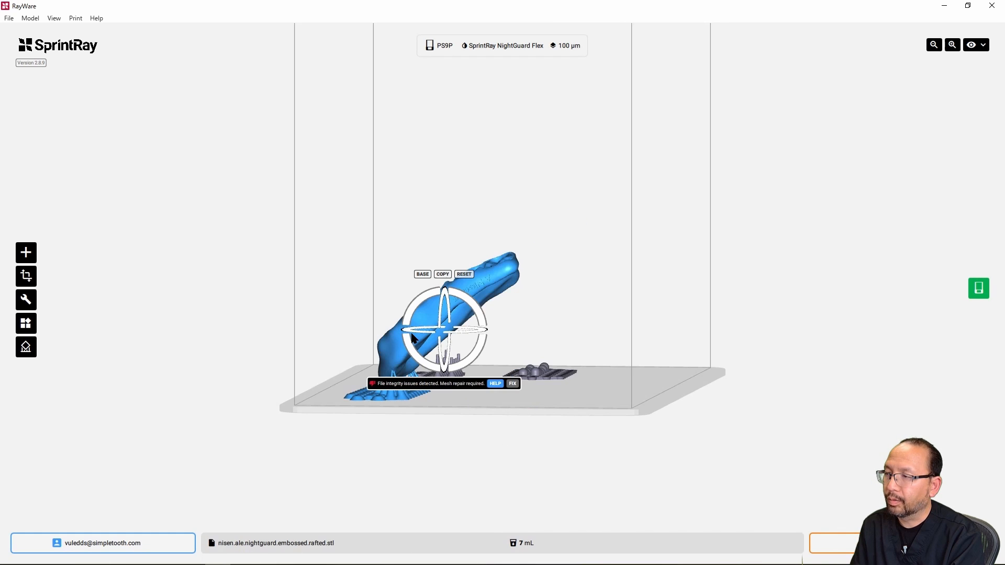
click(453, 459)
right_drag(453, 459, 462, 464)
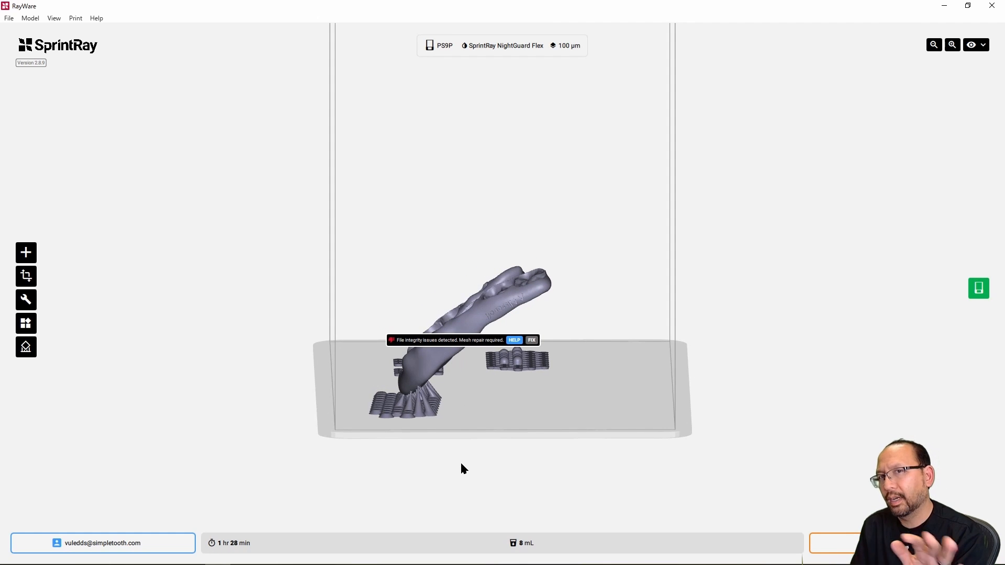
right_drag(461, 464, 485, 435)
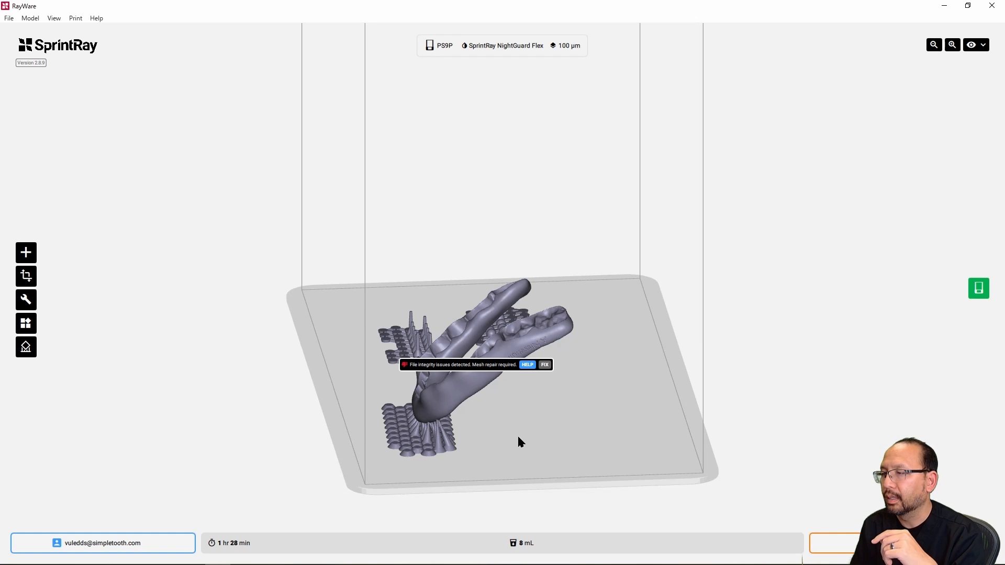
mouse_move(518, 441)
right_down()
mouse_move(482, 435)
mouse_move(511, 447)
right_up()
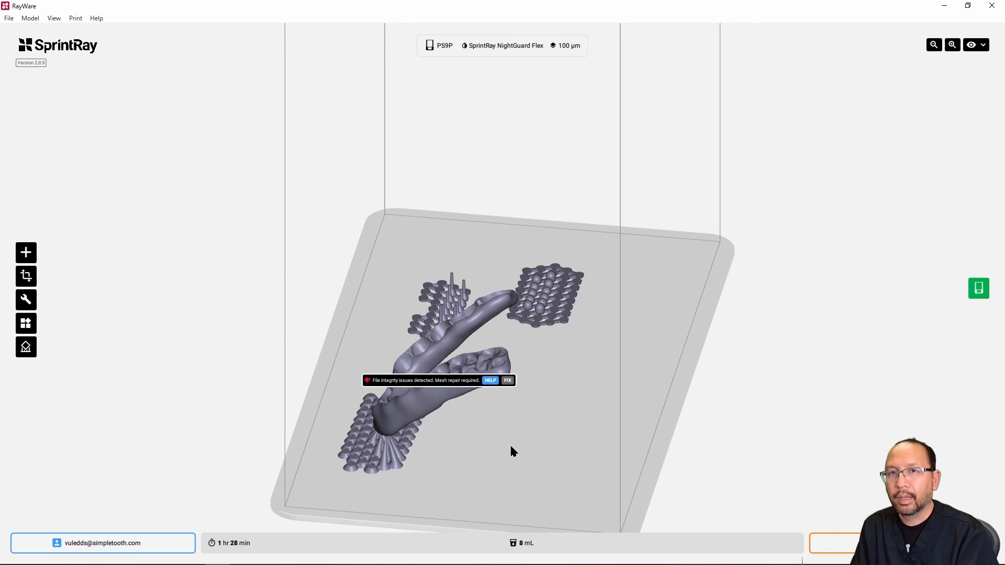
right_drag(511, 446, 550, 437)
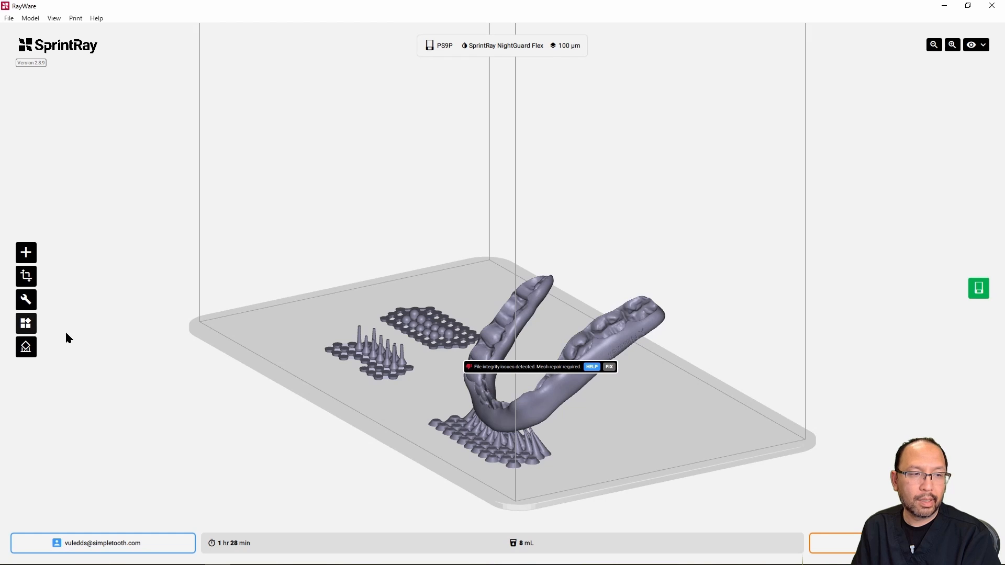
Delete the two separate rafts and the embossed rafted night guard to clear the platform
right_drag(417, 373, 440, 378)
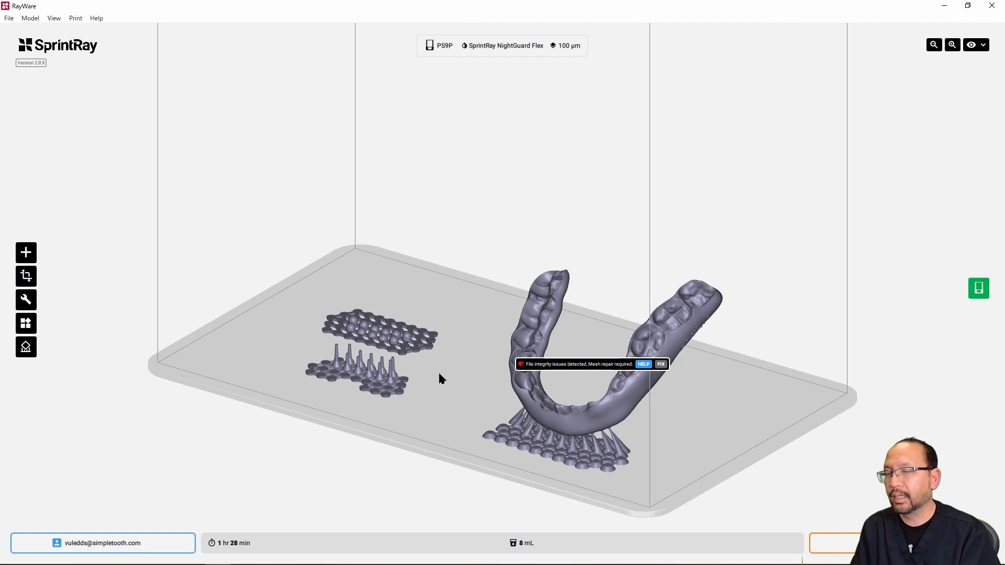
click(380, 385)
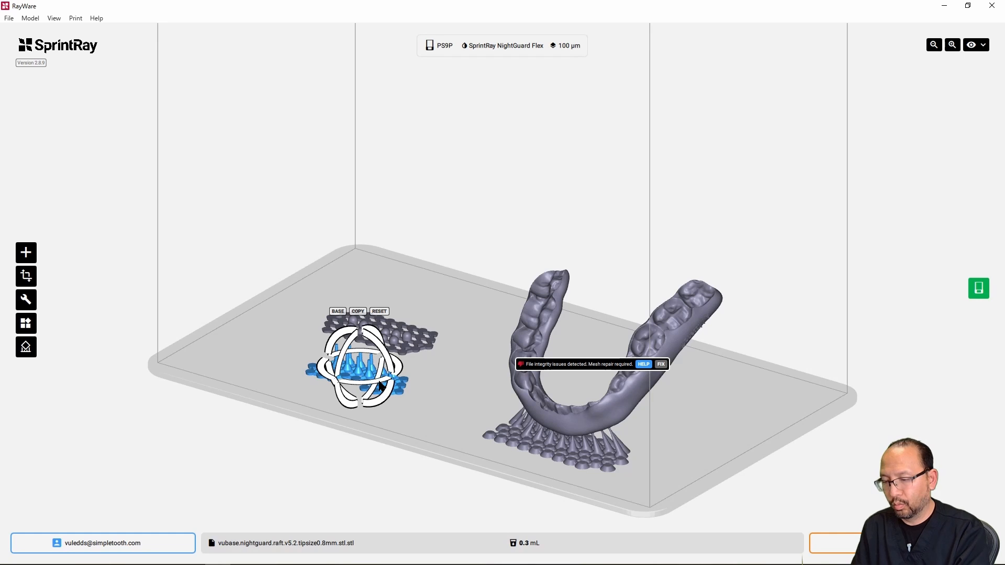
key(Delete)
click(534, 419)
key(Delete)
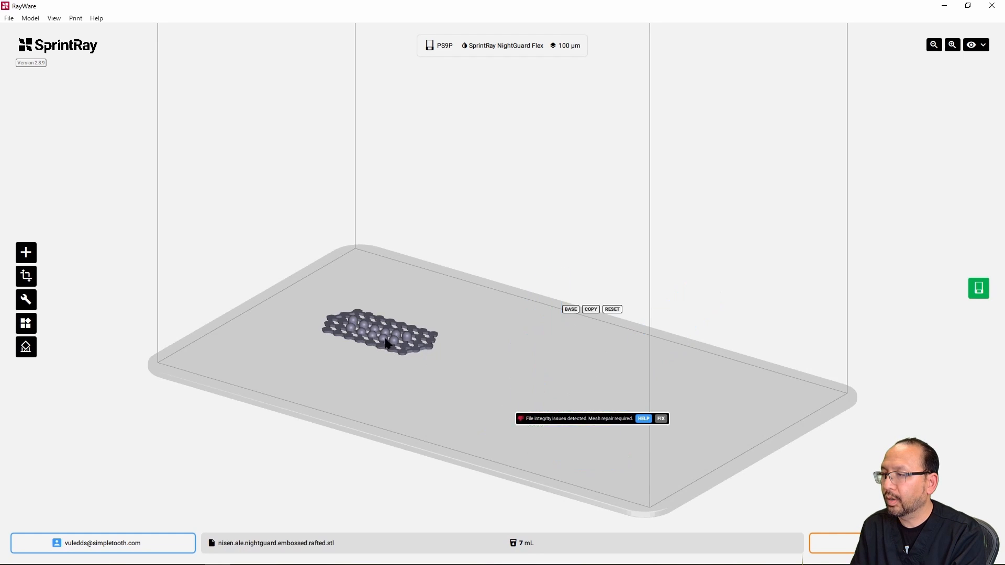
click(386, 343)
key(Delete)
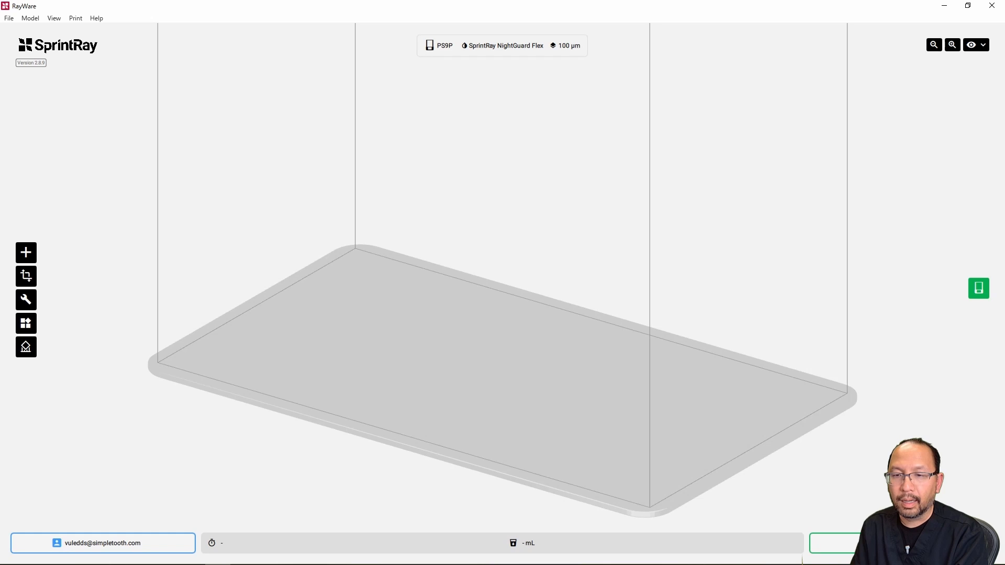
Import the unrafted night guard, move it toward the platform's middle, and tilt it steeply with its front end down
drag(321, 325, 442, 336)
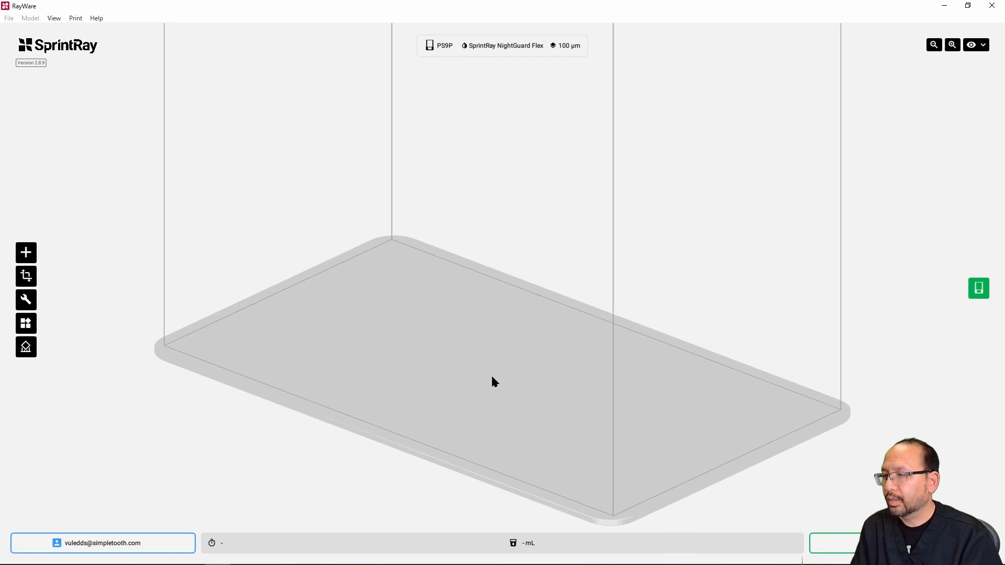
right_drag(448, 368, 493, 367)
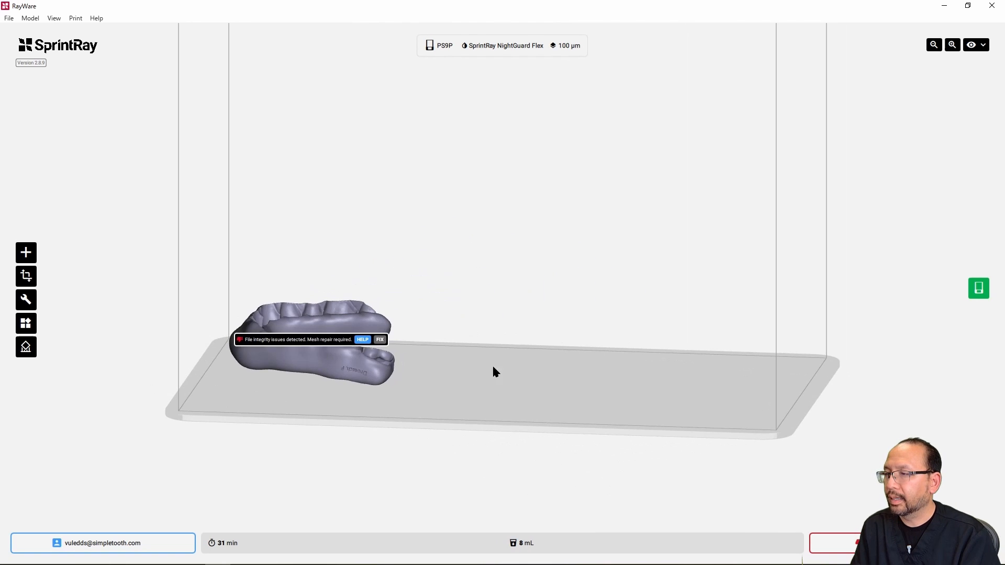
drag(374, 375, 471, 396)
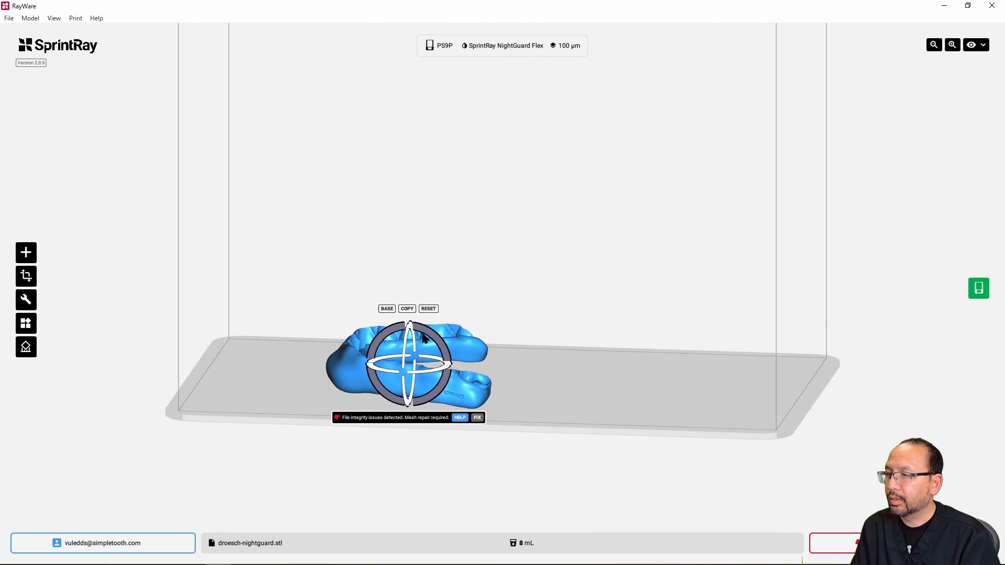
drag(424, 332, 410, 330)
Generate supports for the tilted night guard at its original size, inspect them, and remove them again
click(18, 346)
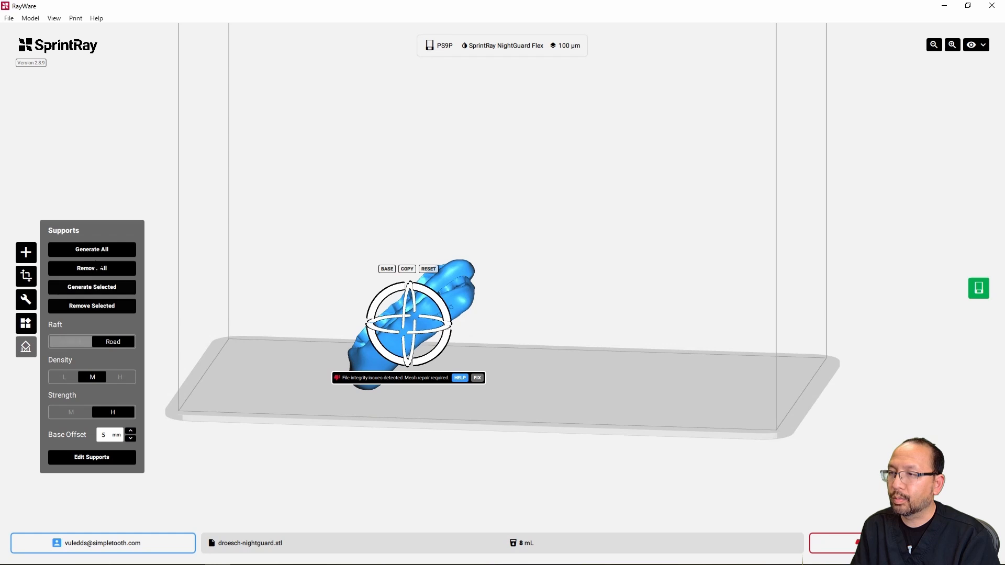
click(88, 287)
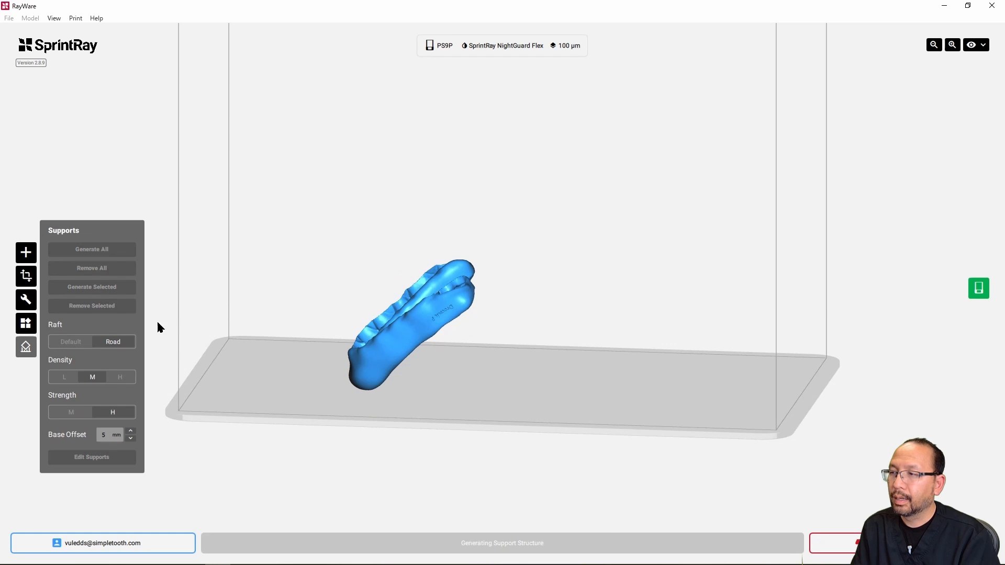
right_drag(328, 393, 383, 400)
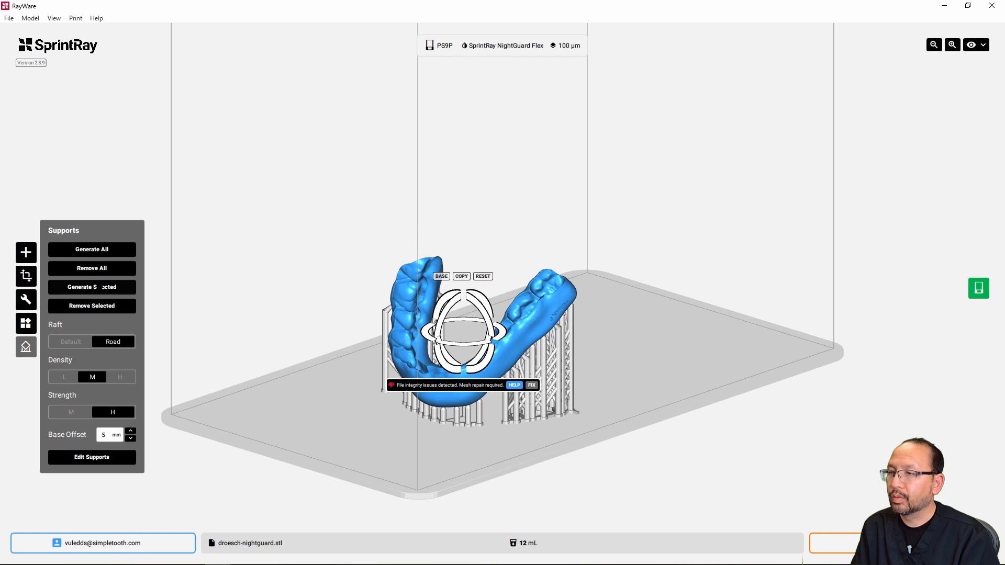
click(93, 306)
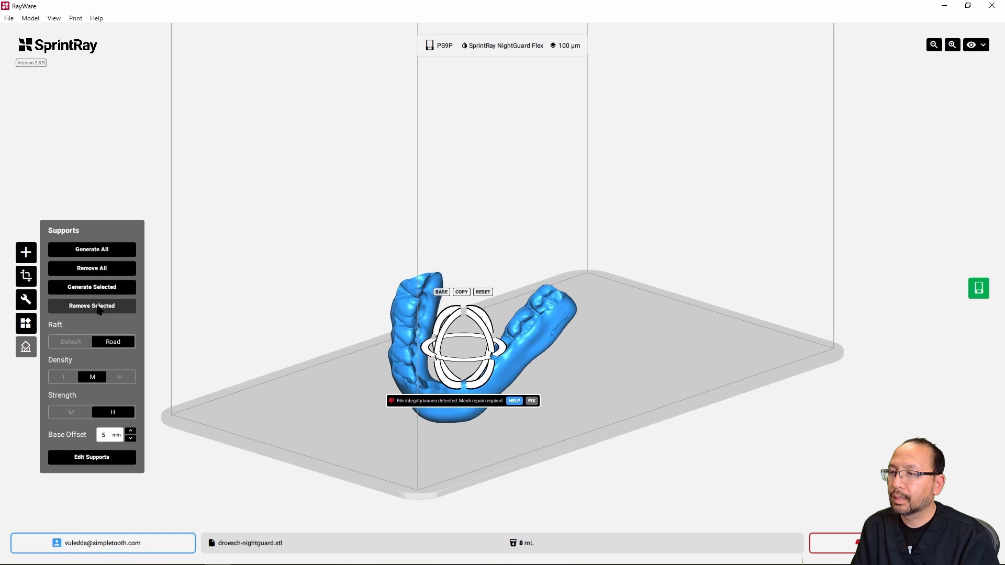
Scale the tilted night guard uniformly to 160%
click(25, 275)
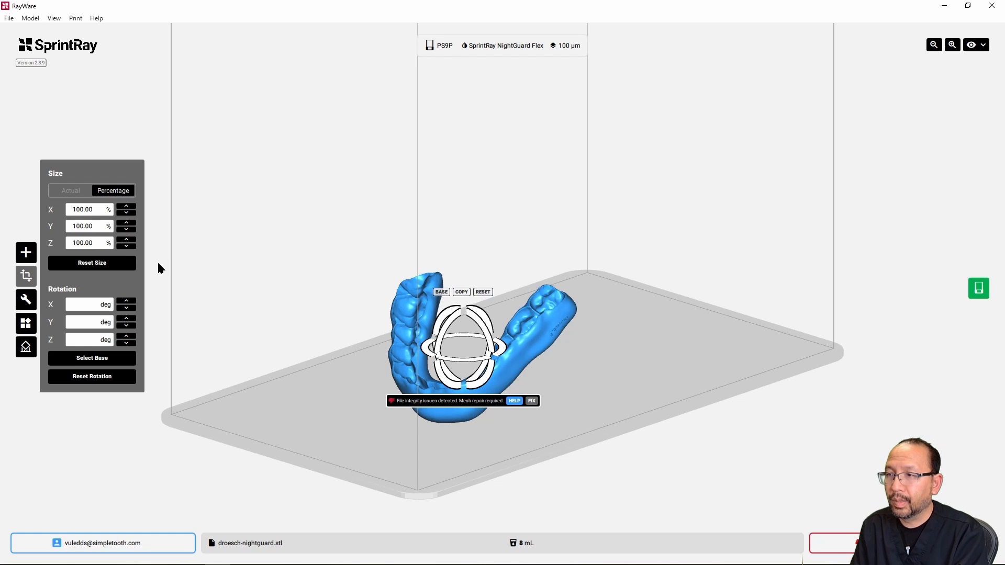
double_click(83, 226)
text(160)
key(Return)
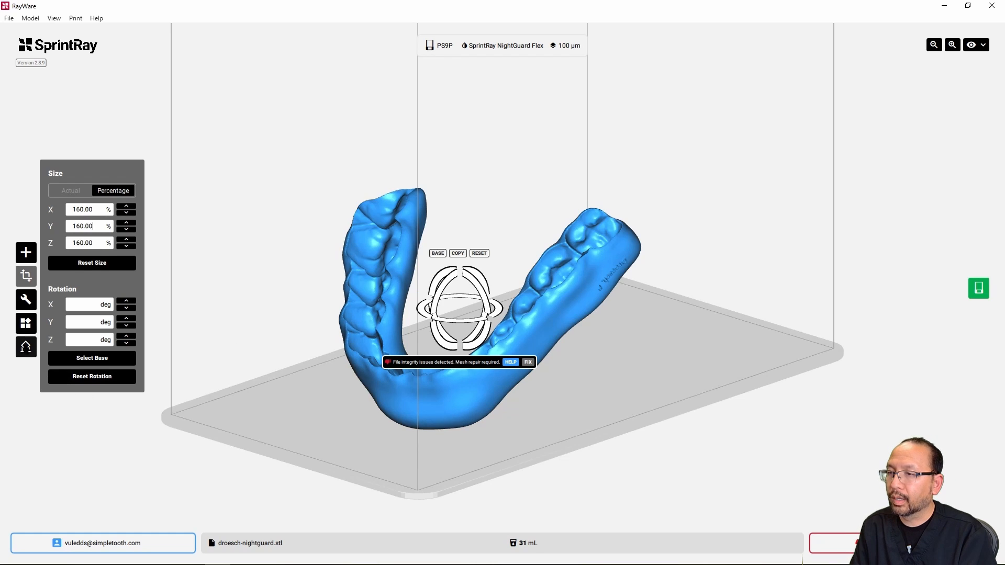
Generate supports for the enlarged night guard and inspect them around its sides and base
click(26, 347)
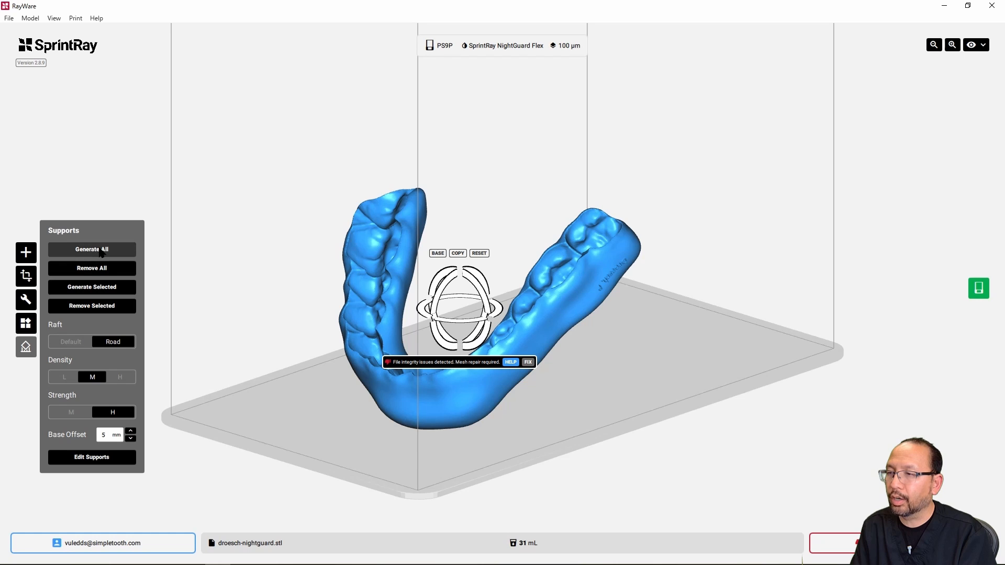
click(101, 287)
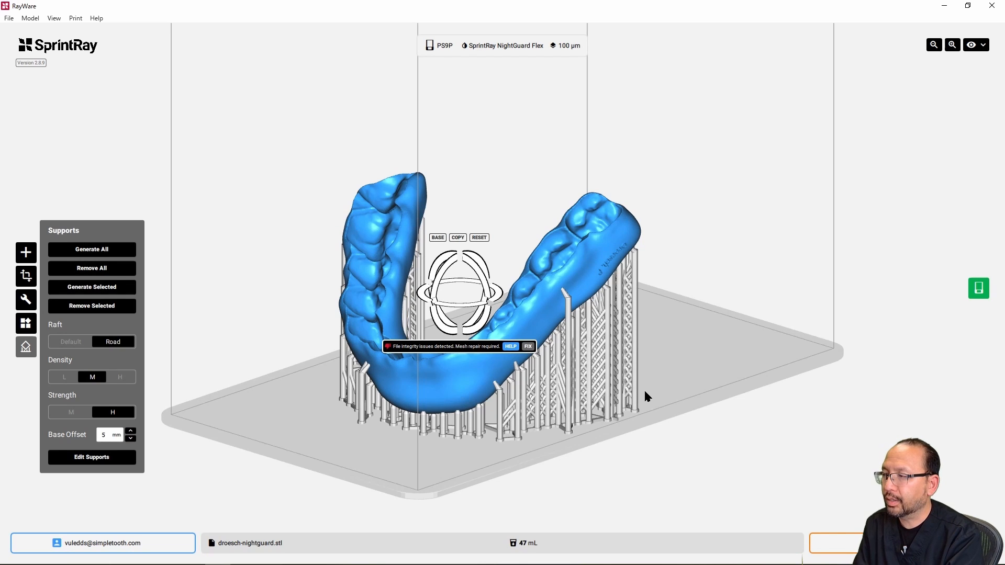
drag(642, 395, 588, 398)
right_drag(548, 401, 611, 391)
right_drag(332, 445, 381, 411)
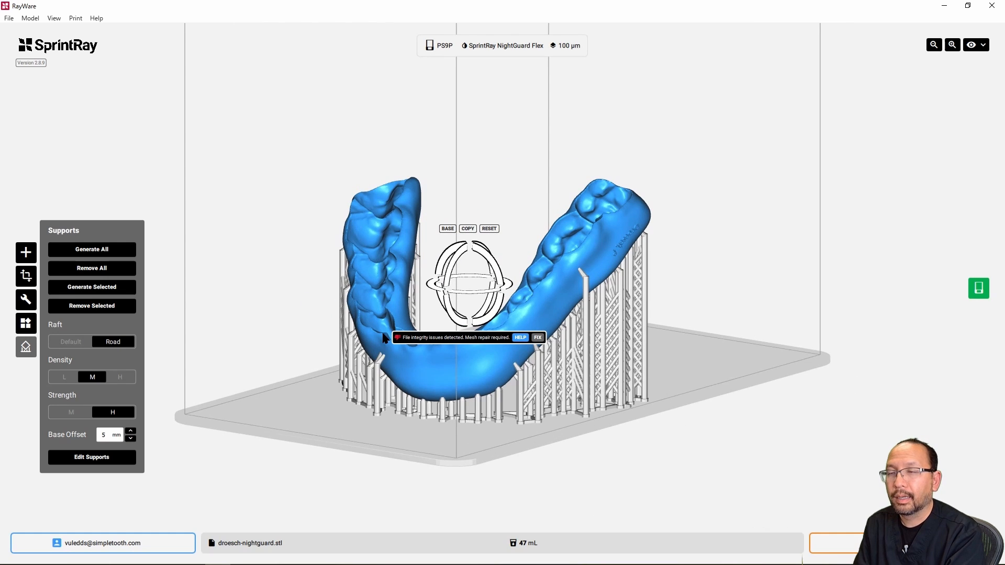
Export the enlarged night guard with its supports to the demo folder as mega-nightguard
click(26, 299)
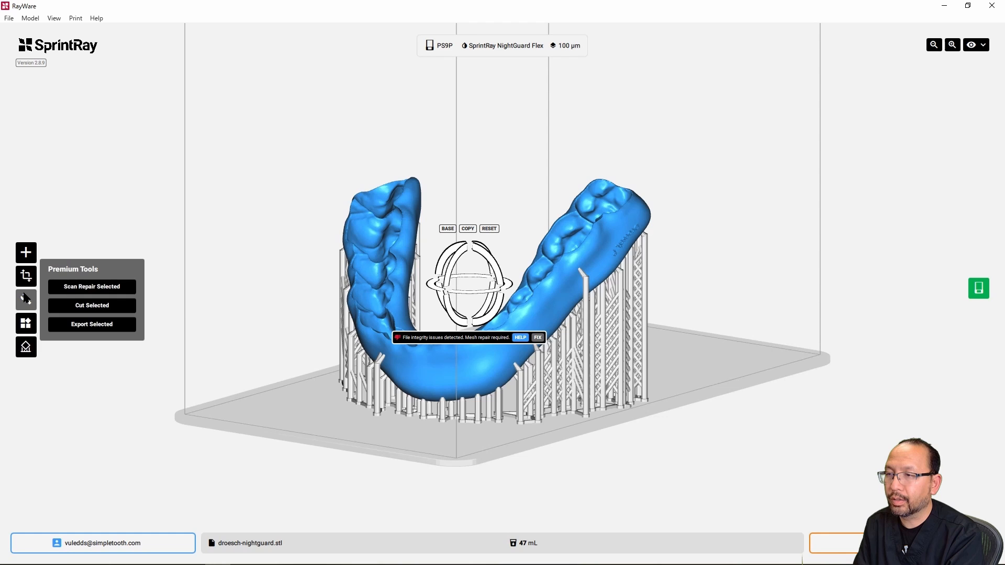
click(98, 325)
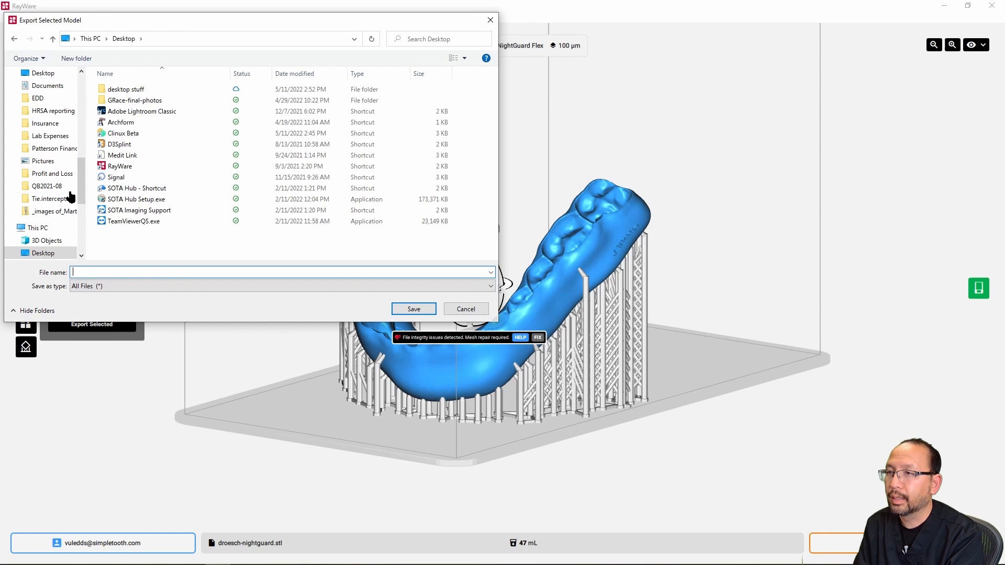
scroll(76, 90, up, 5)
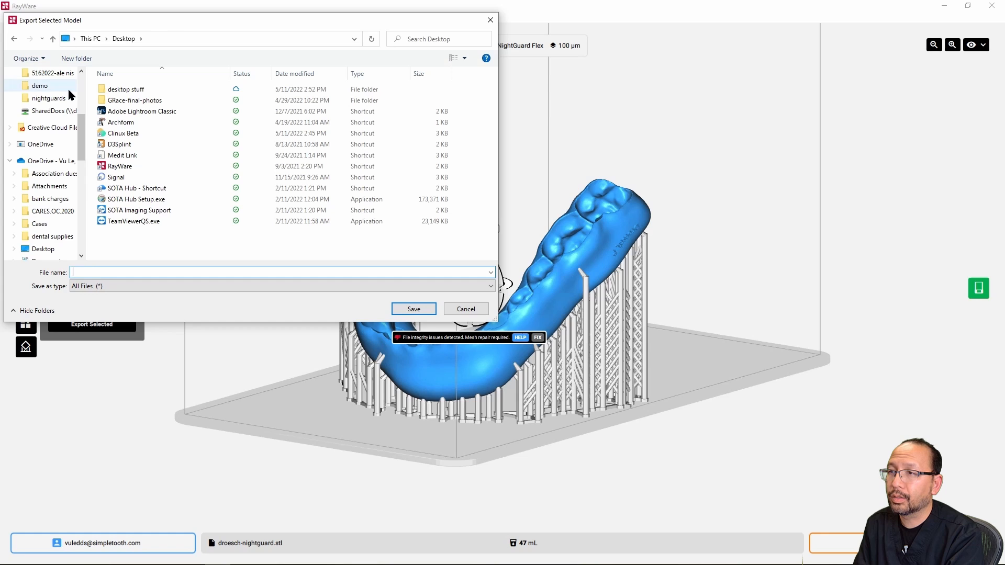
click(39, 85)
click(156, 270)
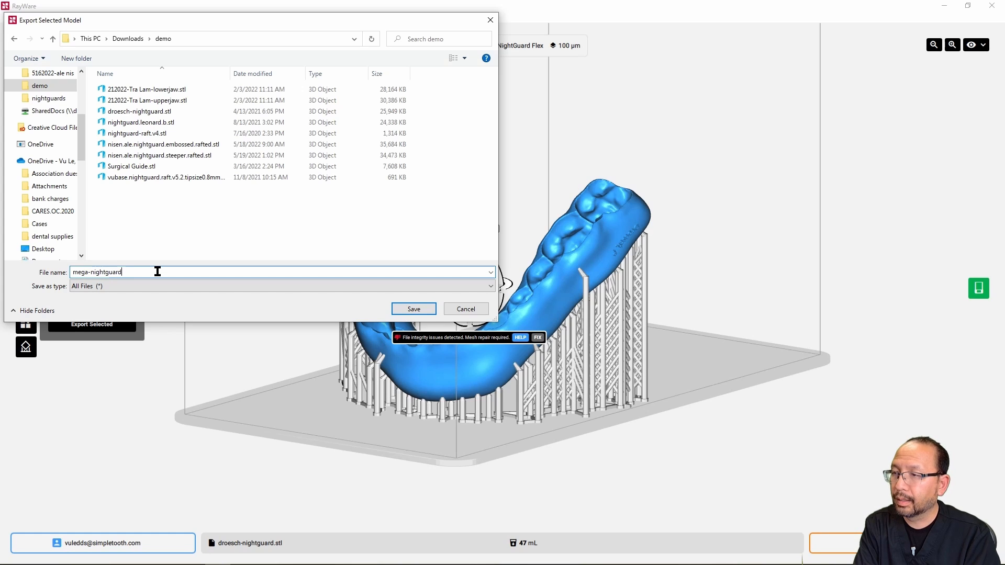
key(Return)
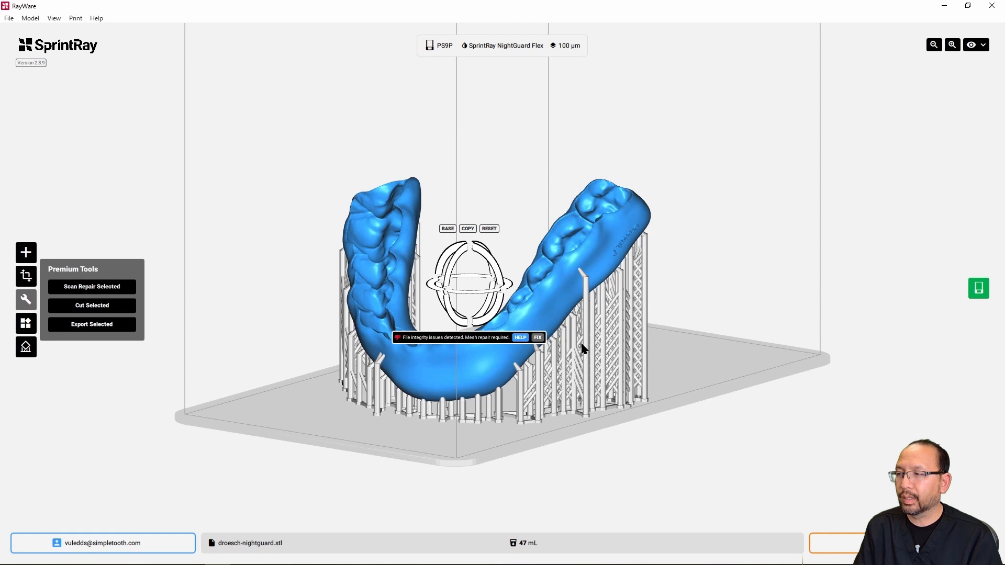
Move the enlarged night guard toward the back of the platform and import the exported mega-nightguard.stl beside it
drag(564, 302, 621, 259)
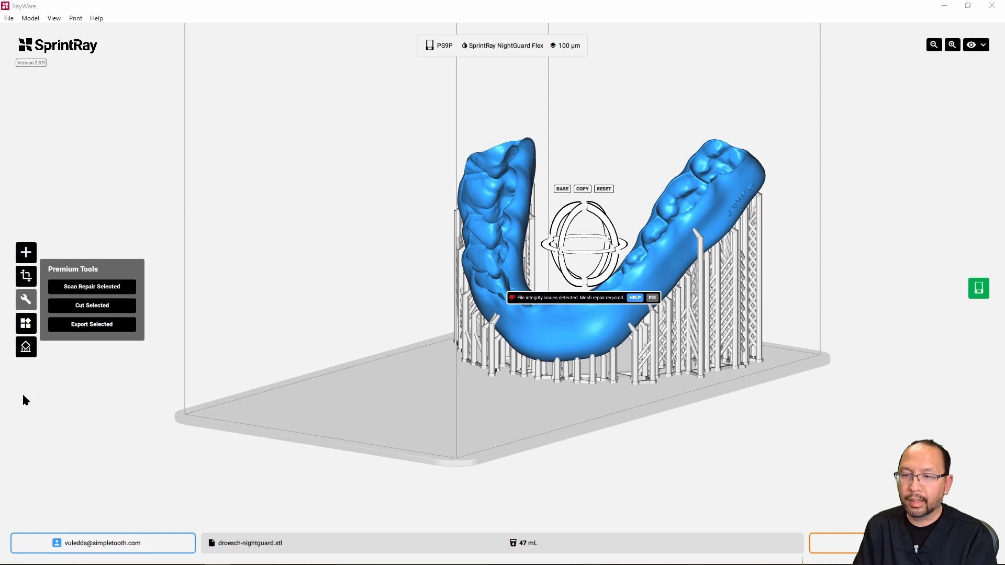
drag(23, 400, 415, 386)
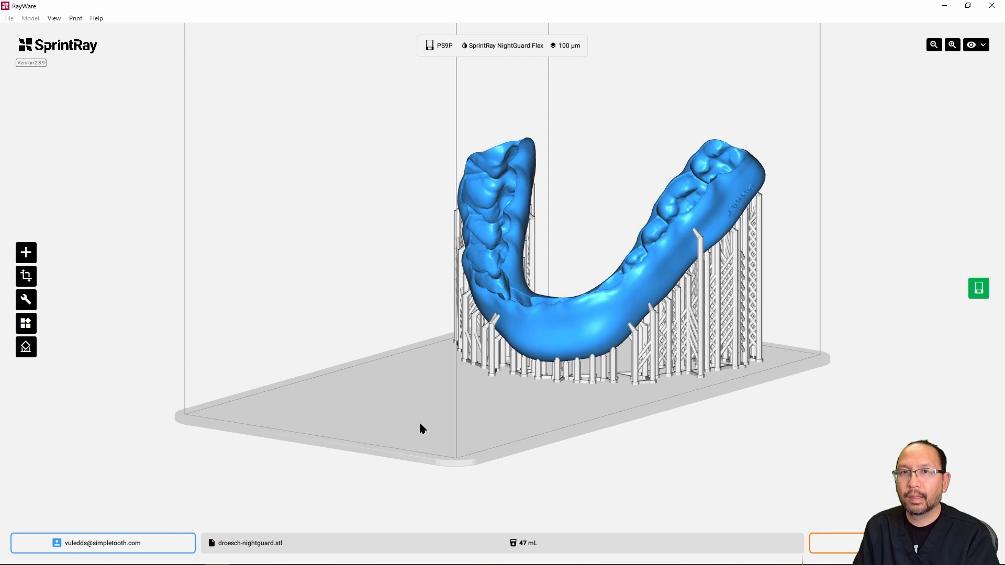
right_drag(428, 423, 457, 414)
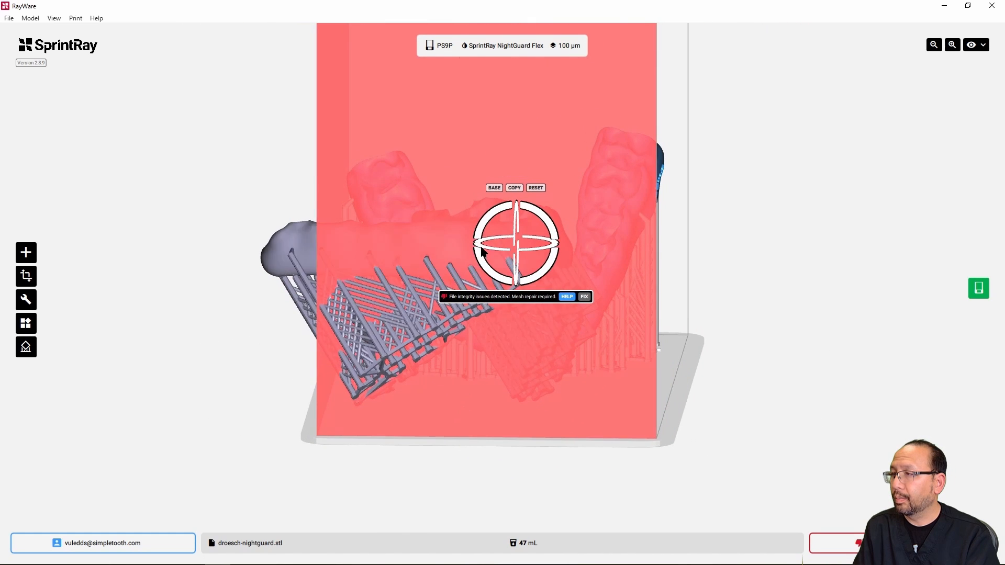
Set the underside of the imported night guard's supports as its base so it stands flat on the platform
click(493, 188)
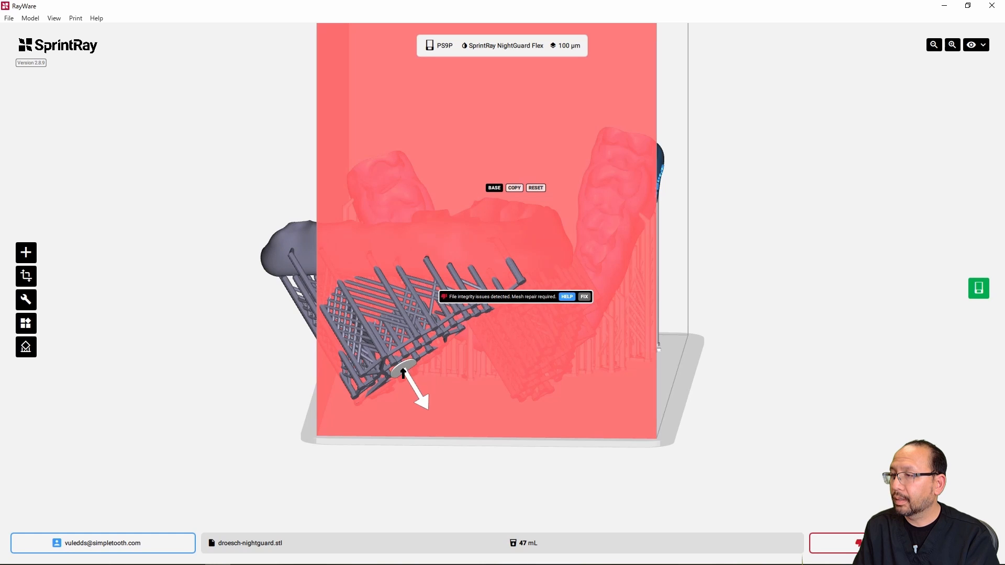
click(403, 369)
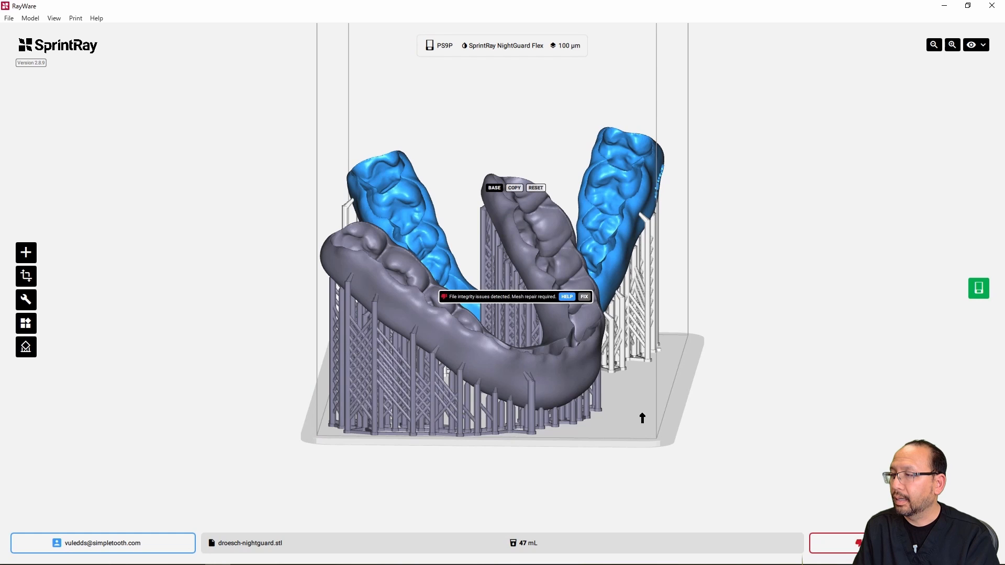
right_drag(642, 418, 576, 447)
click(567, 443)
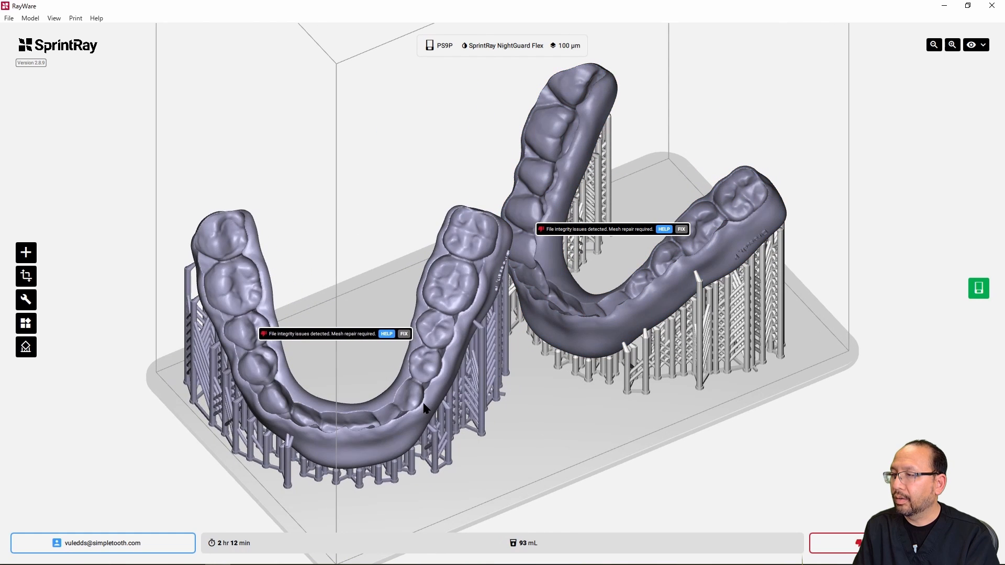
Scale the imported mega-nightguard model, supports included, uniformly to 62.5%
click(417, 356)
click(34, 286)
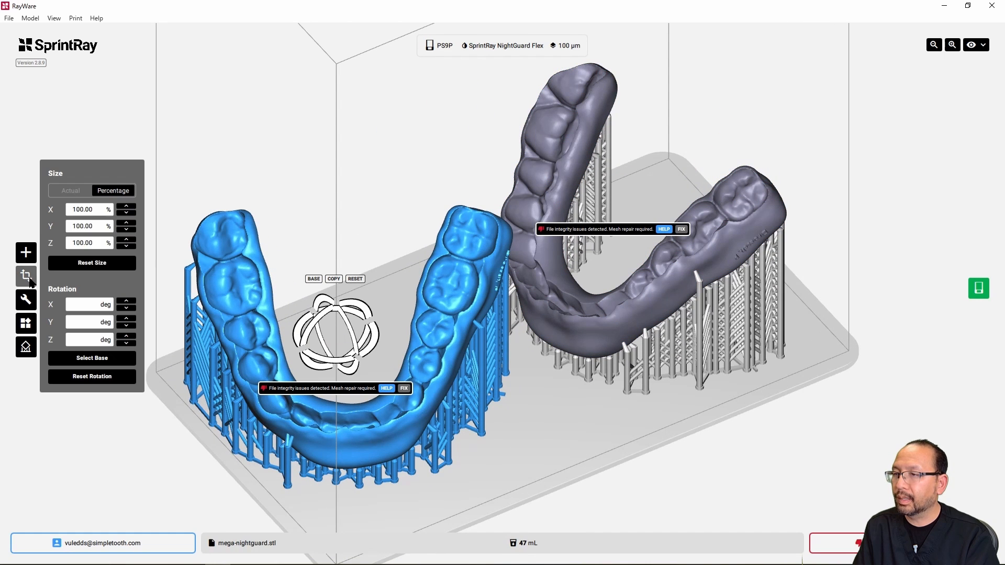
double_click(74, 226)
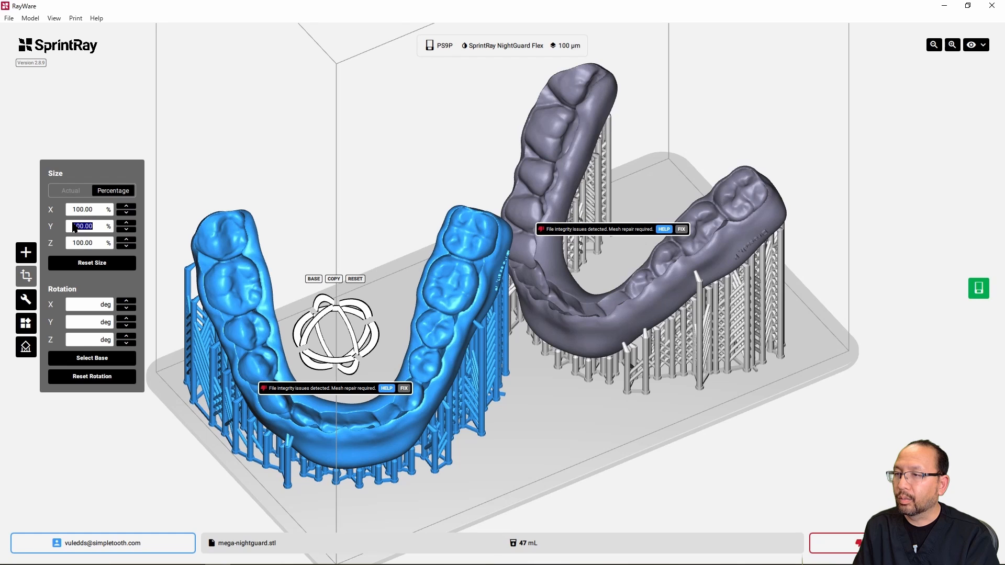
text(62.)
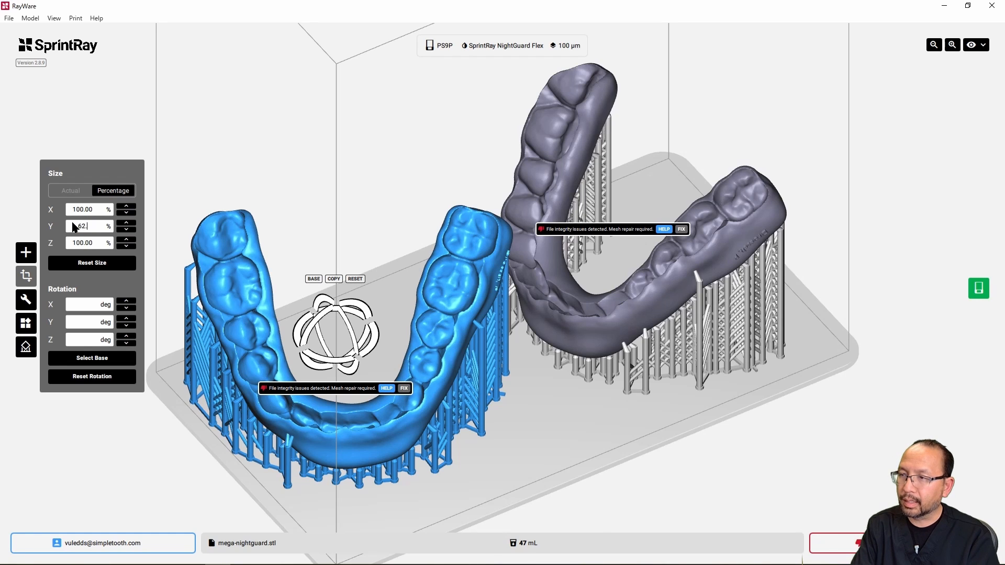
text(5)
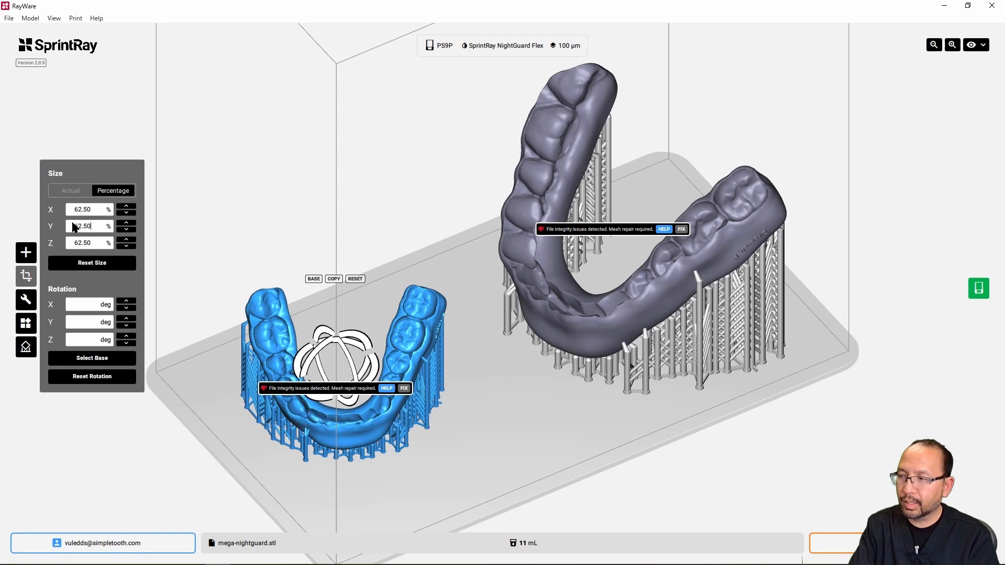
key(Return)
click(508, 428)
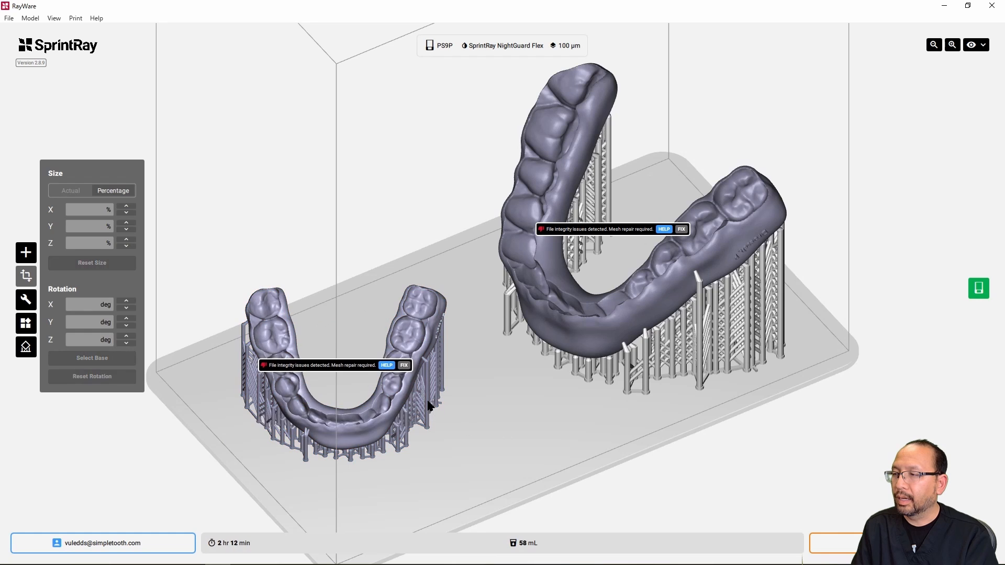
Turn the reduced night guard to face the same way as the enlarged one and compare their supports
mouse_move(410, 406)
mouse_down()
mouse_move(433, 413)
mouse_move(404, 394)
mouse_move(426, 400)
mouse_up()
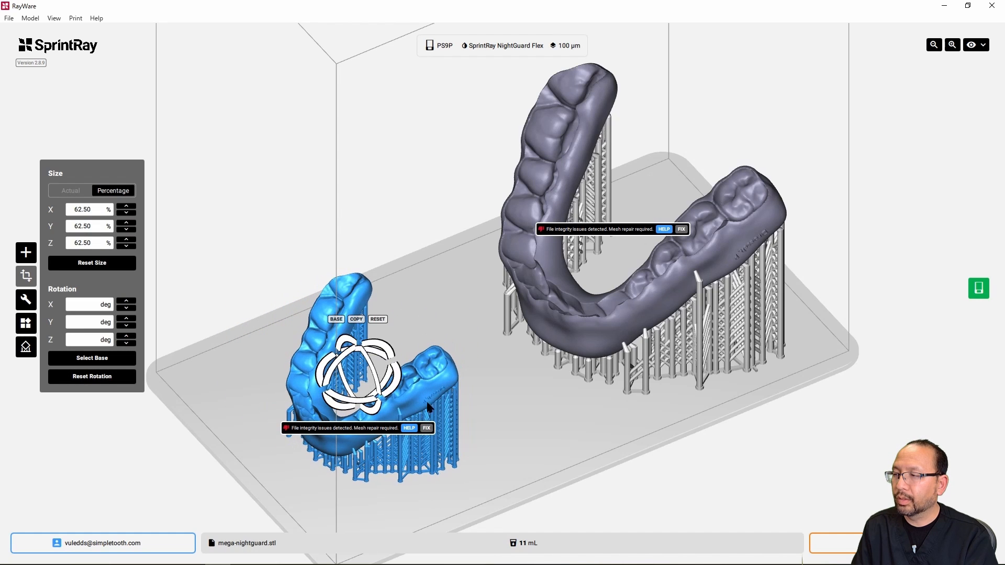
click(501, 414)
drag(501, 416, 674, 380)
click(459, 403)
drag(496, 397, 469, 401)
click(538, 388)
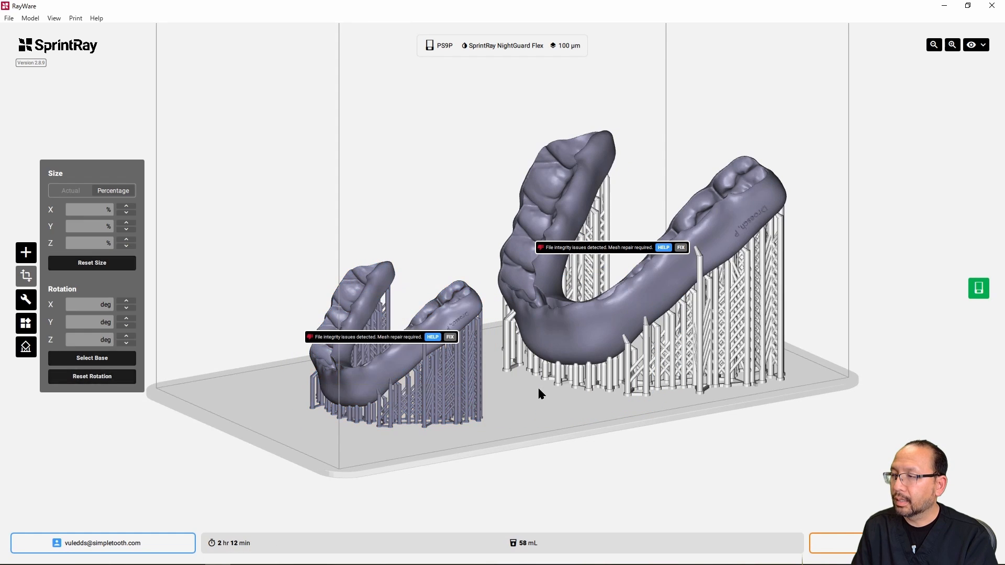
drag(538, 388, 536, 423)
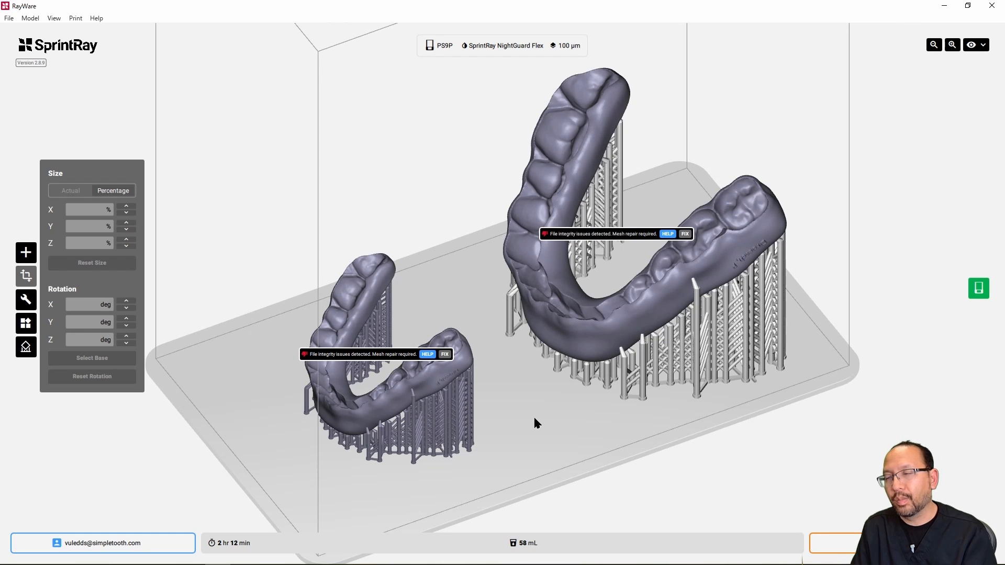
Compare the reduced and enlarged night guards, then rotate the enlarged one down to a shallower tilt on the platform
drag(491, 418, 564, 412)
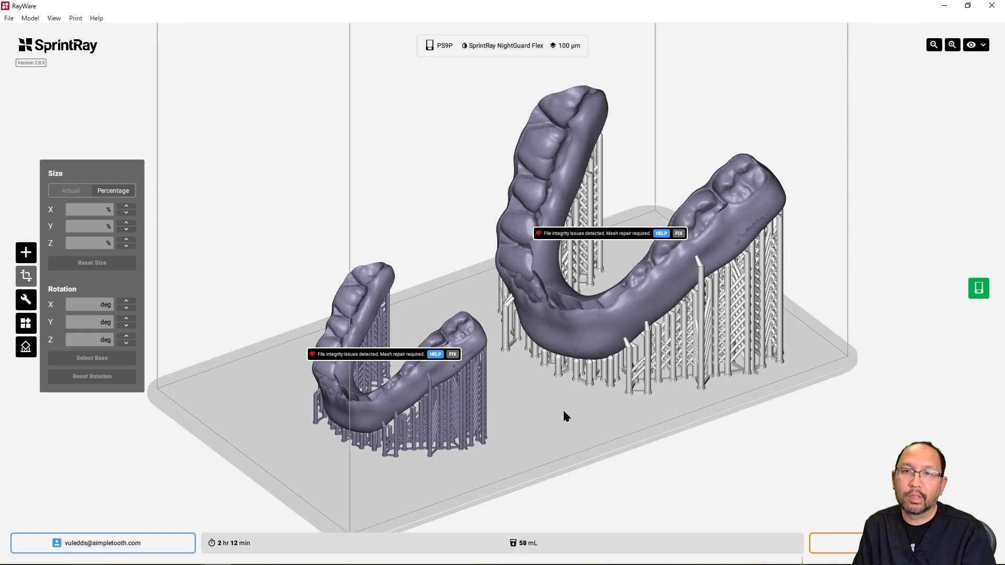
click(428, 397)
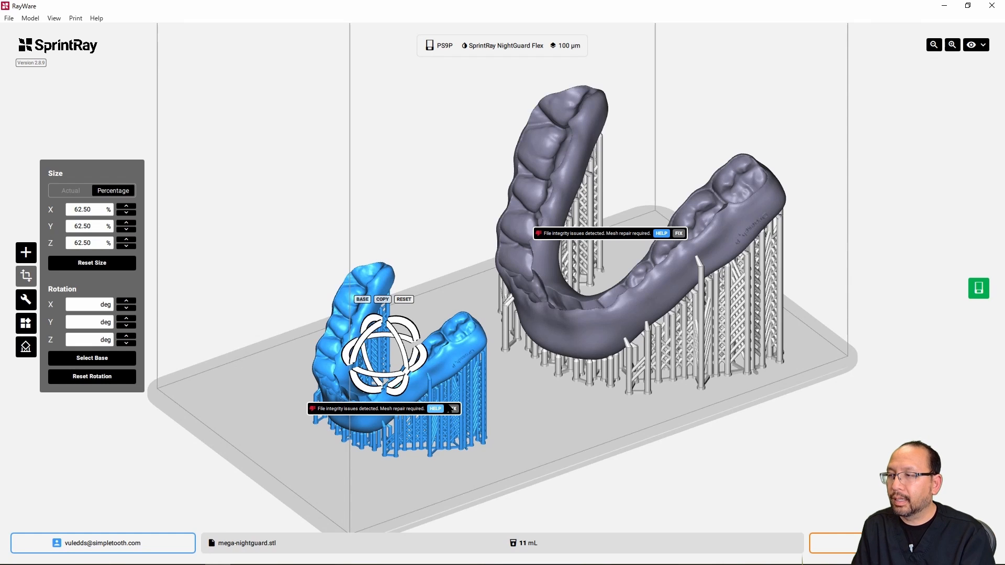
click(619, 304)
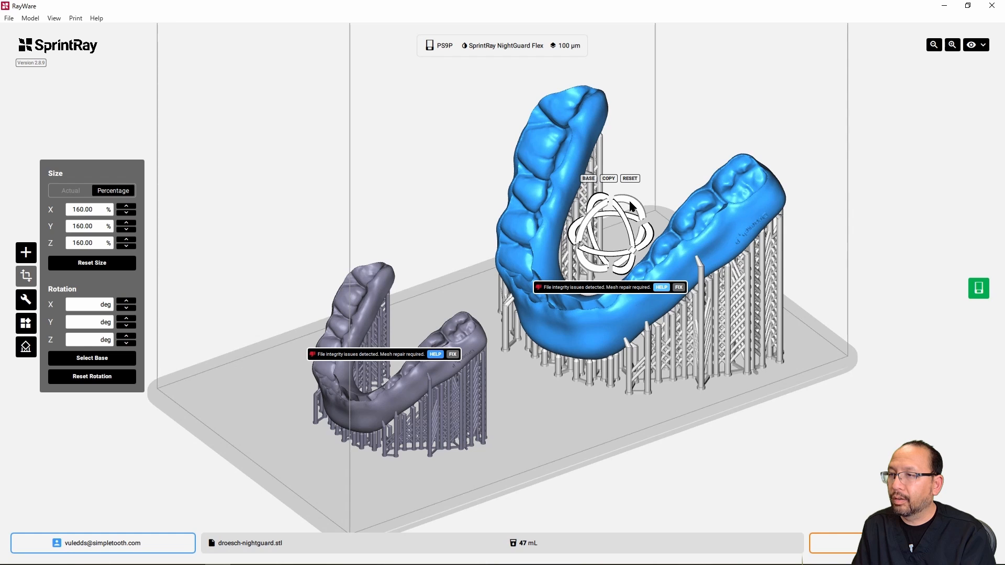
drag(631, 206, 649, 206)
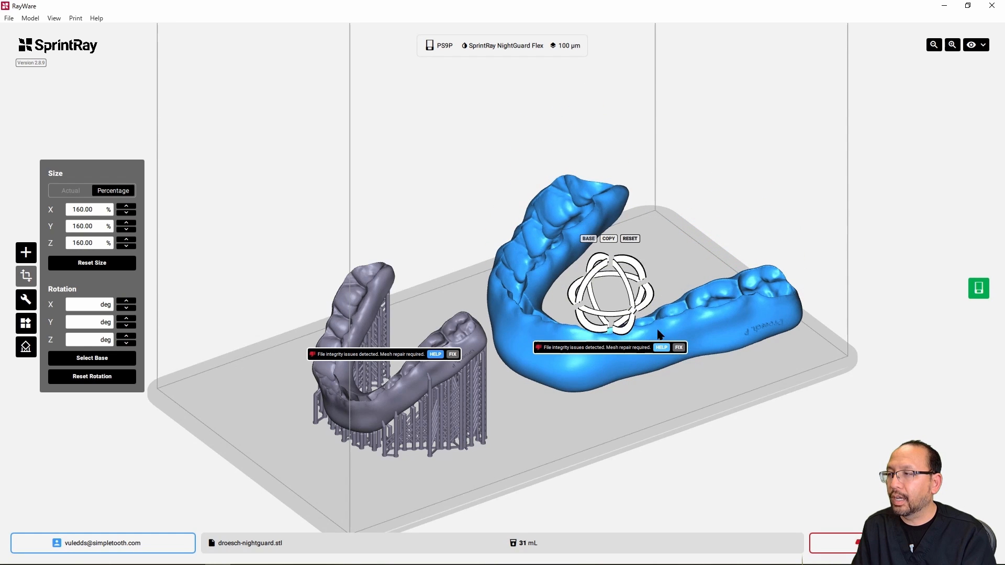
click(589, 280)
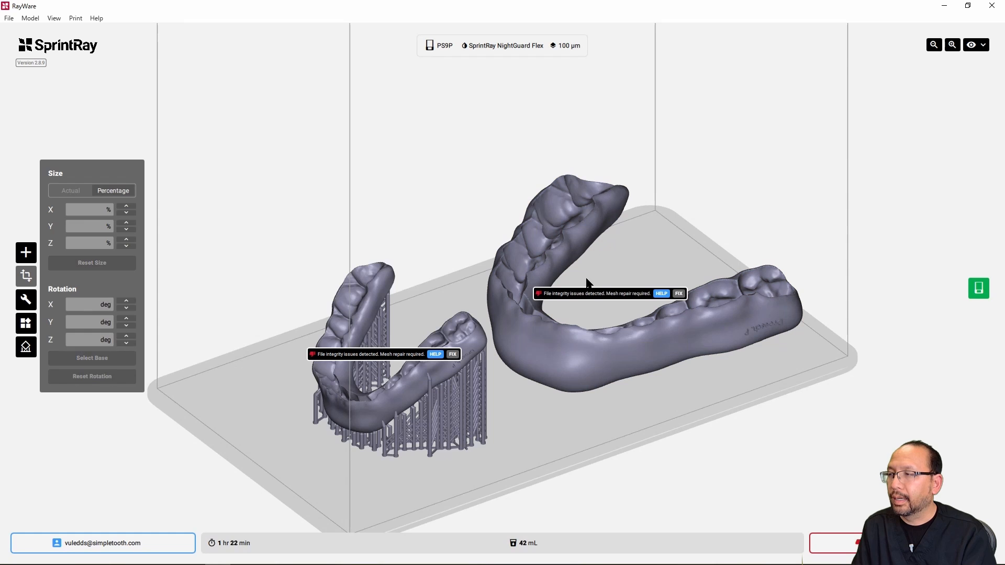
click(589, 283)
click(459, 428)
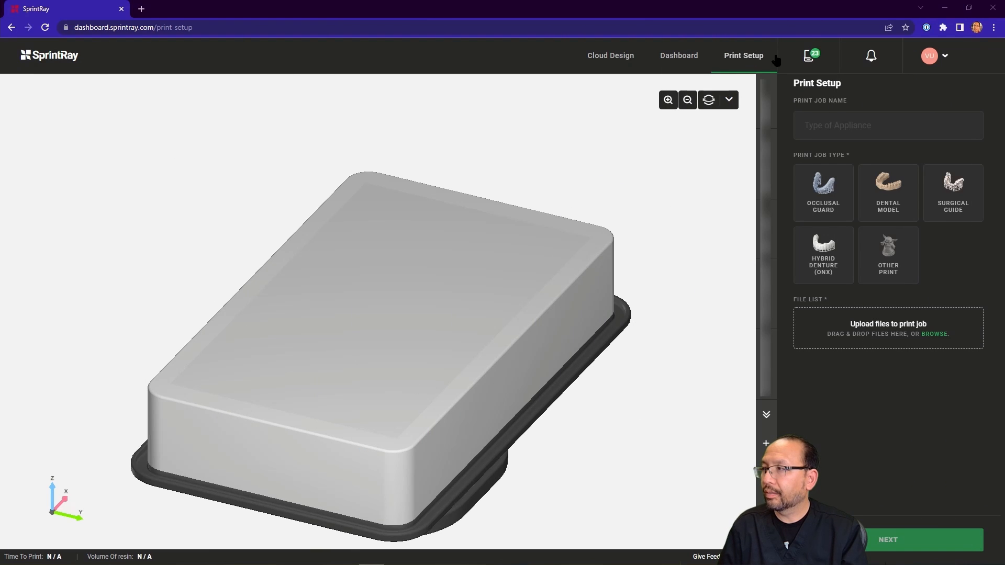
Switch to the SprintRay web dashboard and set up an Occlusal Guard print job in SprintRay NightGuard Flex
click(829, 206)
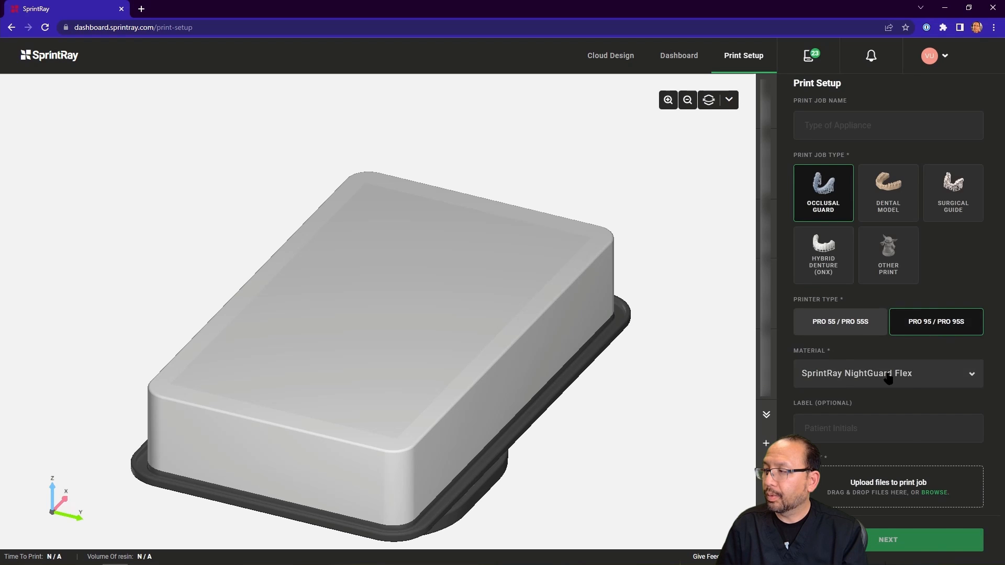
click(915, 376)
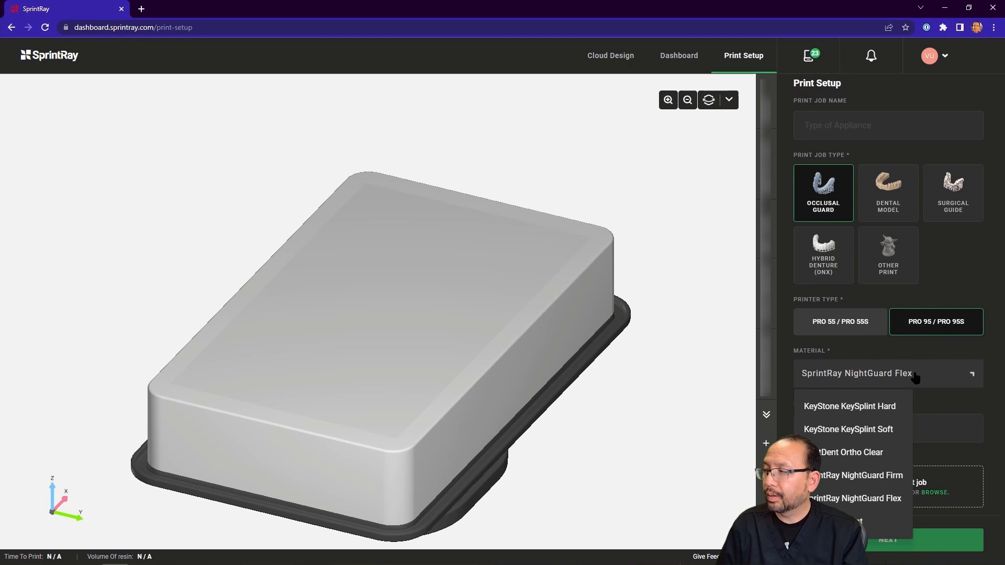
click(862, 499)
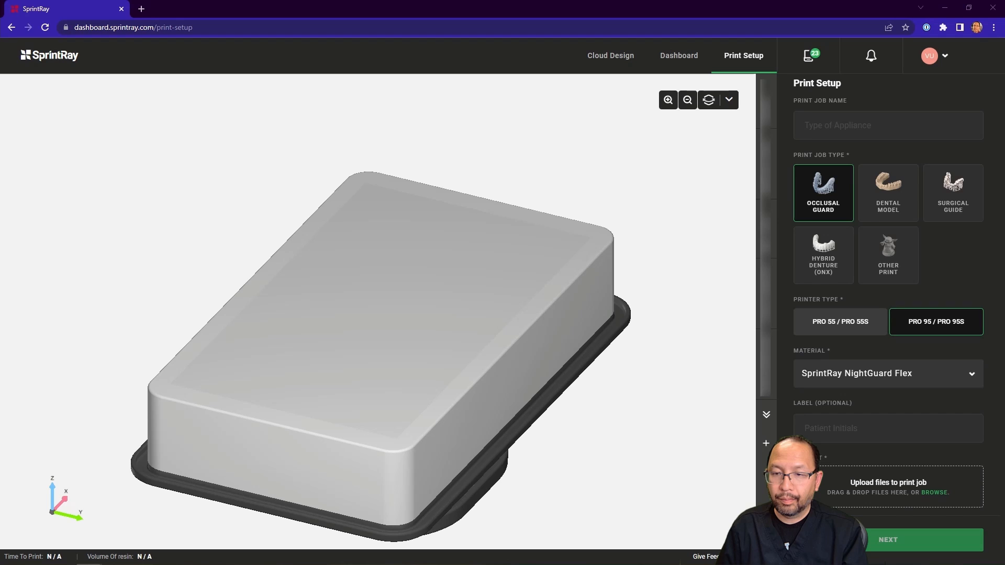
Upload the night guard STL to the print job and start its automatic preparation, with the browser beside RayWare
drag(576, 314, 890, 484)
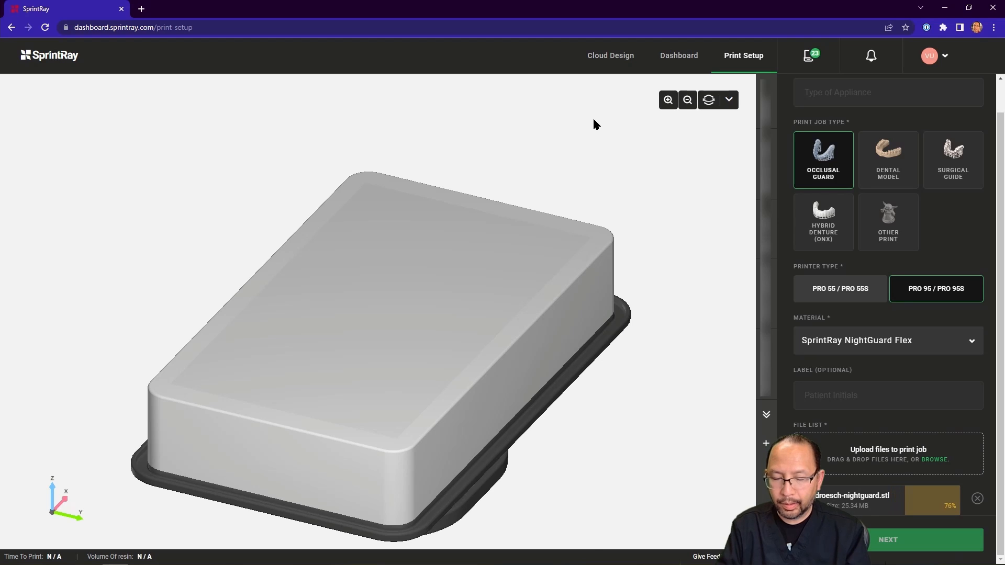
key(super+Left)
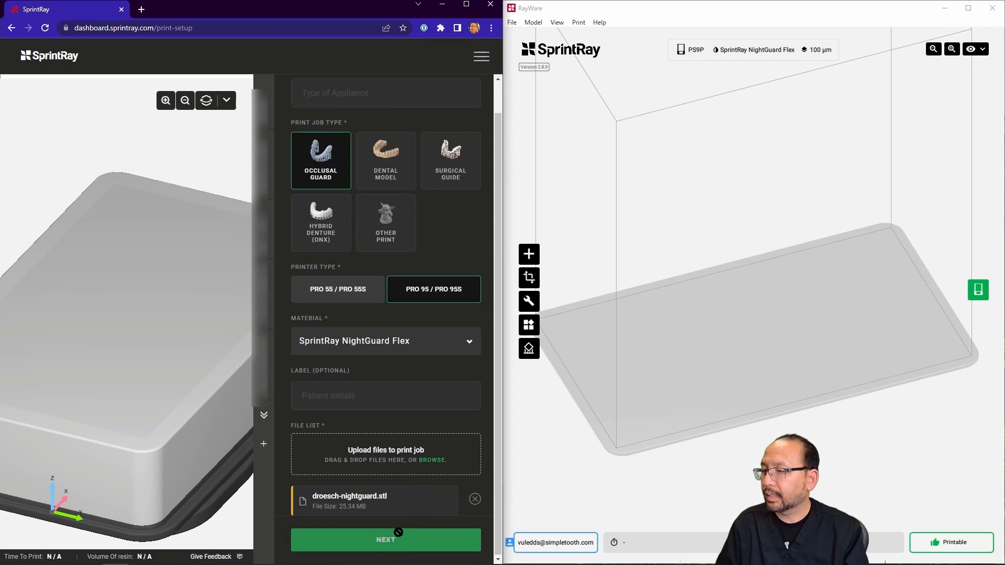
click(378, 532)
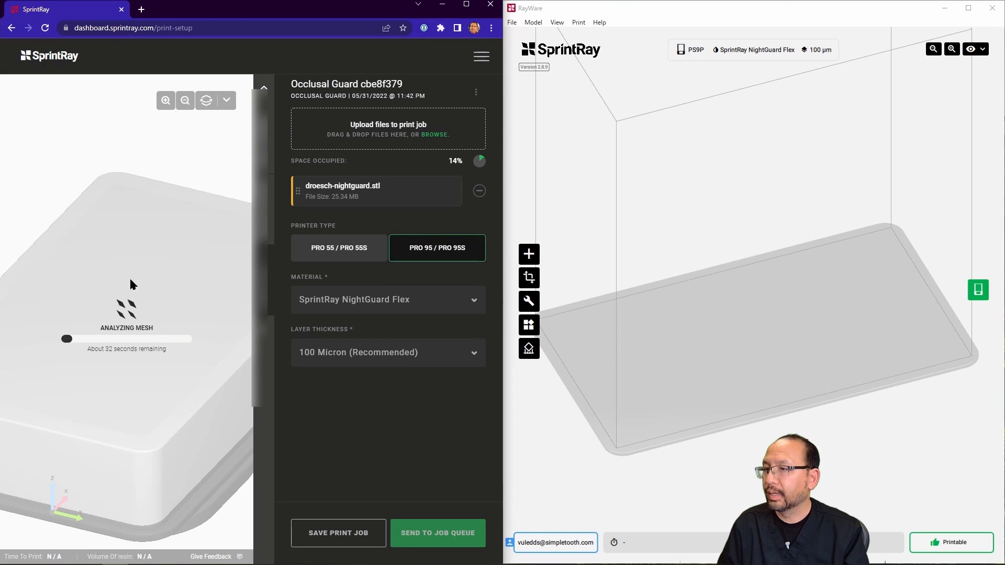
Import the same night guard STL onto the empty platform in RayWare and repair its mesh
drag(0, 408, 776, 370)
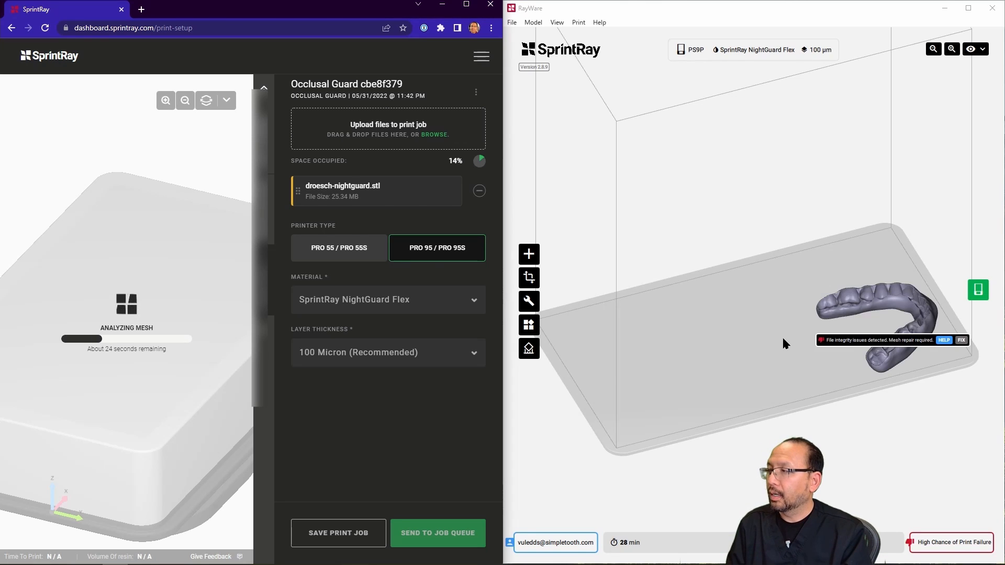
click(955, 318)
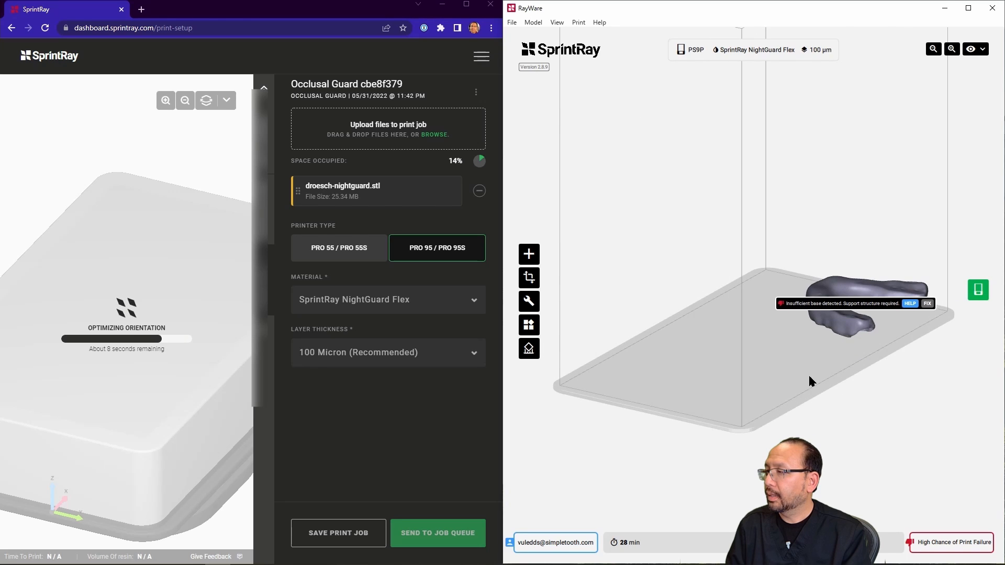
Tilt the imported night guard steeply so one end is raised, and generate supports for it
drag(812, 382, 680, 366)
click(688, 363)
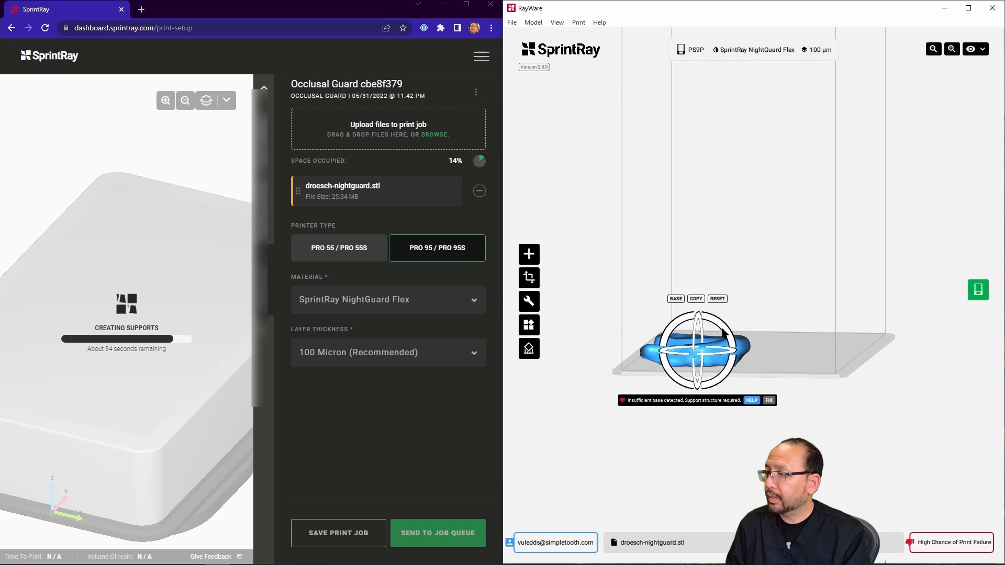
drag(723, 332, 703, 371)
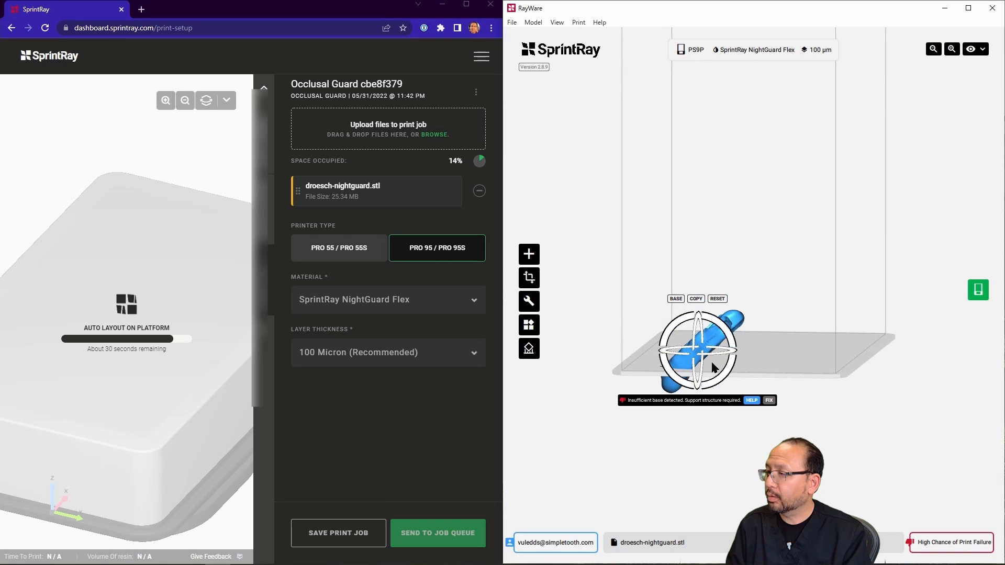
click(529, 348)
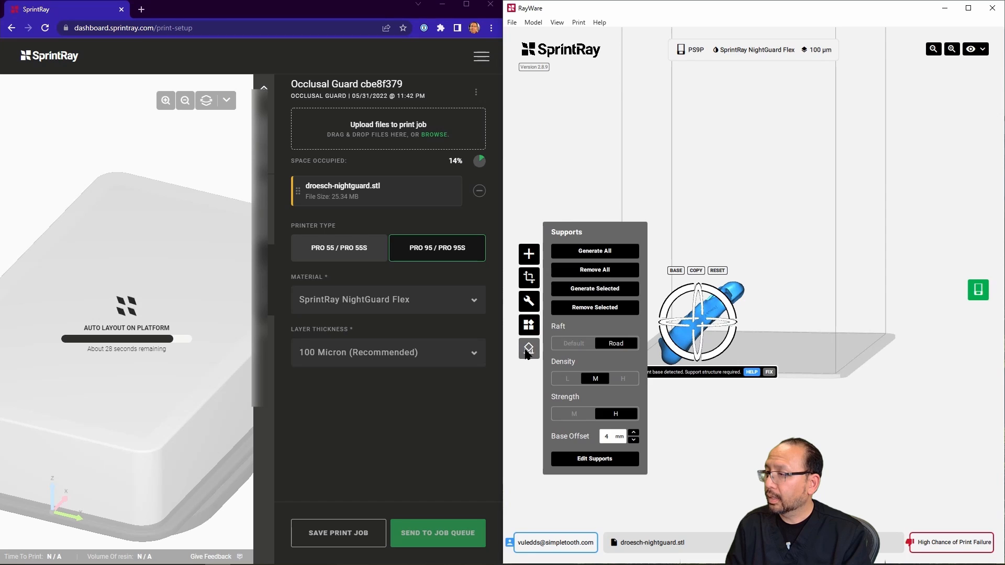
click(607, 289)
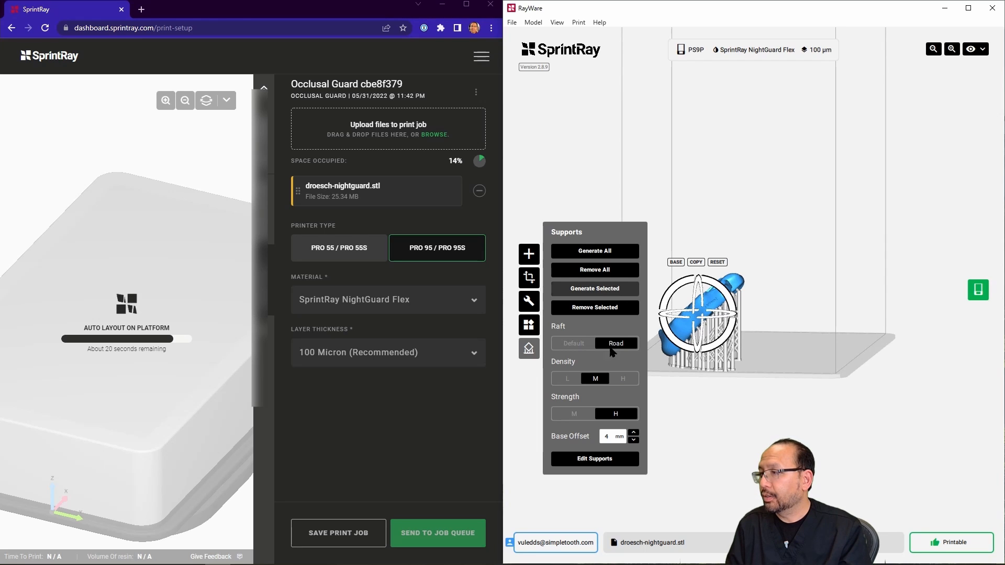
Edit the night guard's supports in RayWare and remove those under its raised end
click(609, 460)
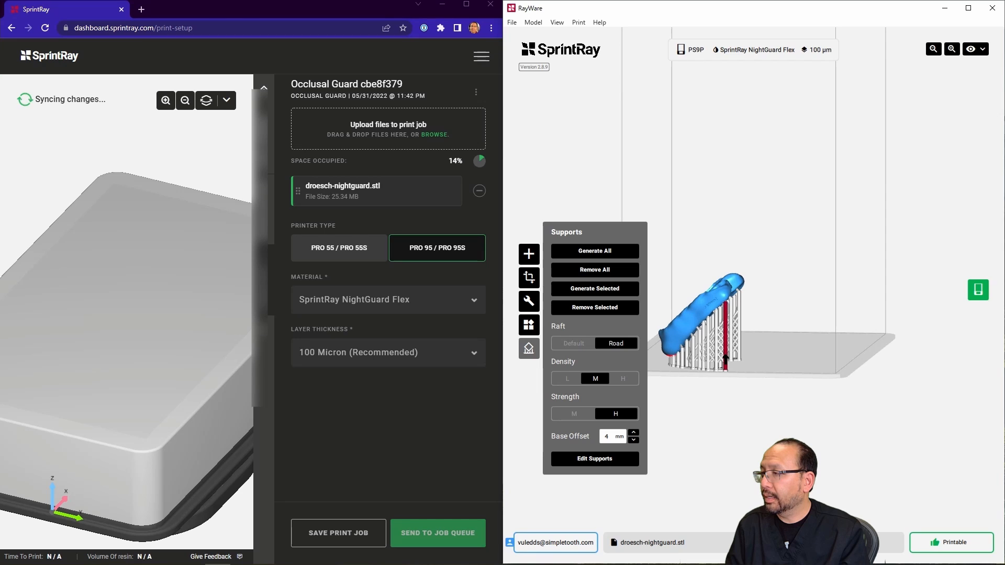
click(724, 357)
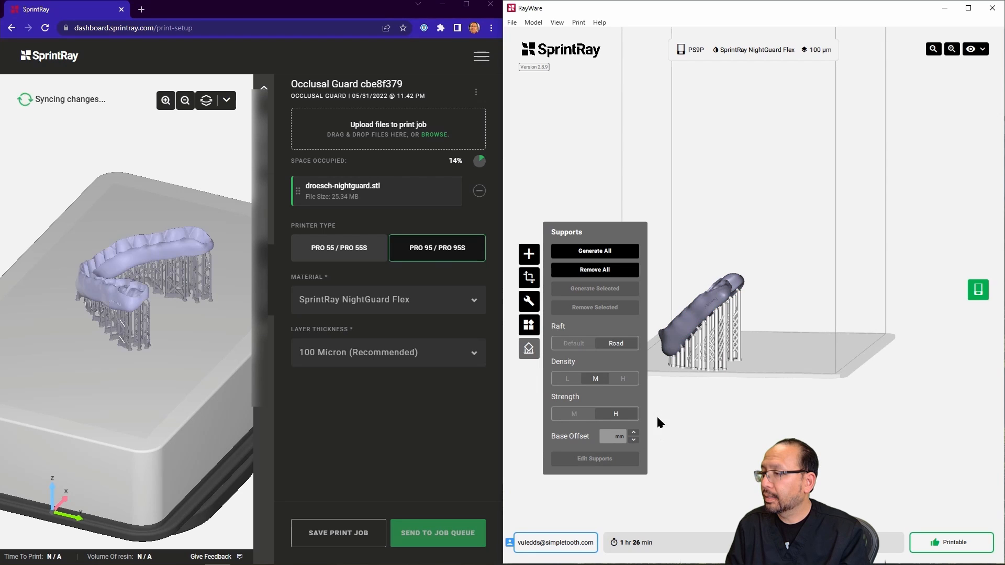
click(703, 327)
click(627, 462)
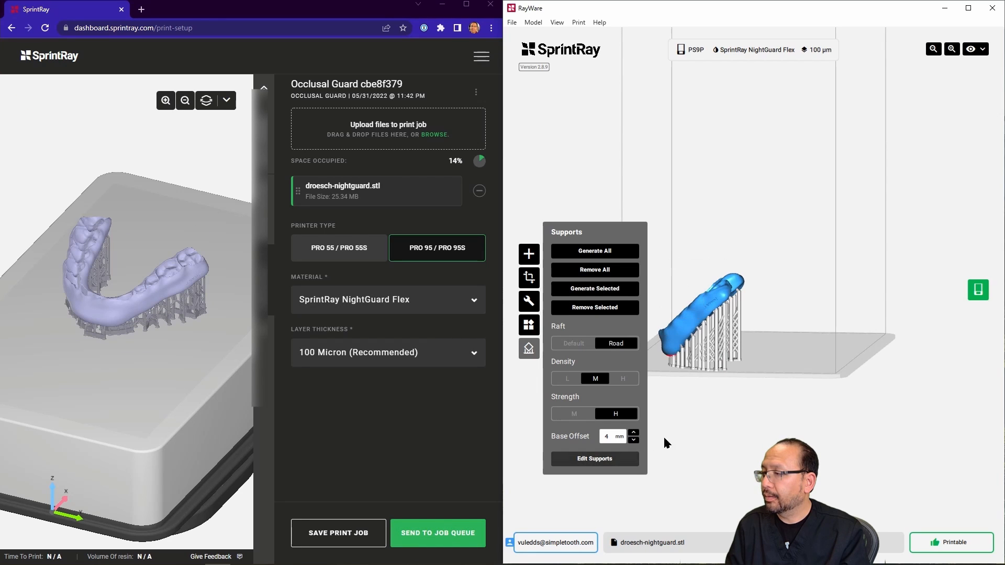
click(737, 333)
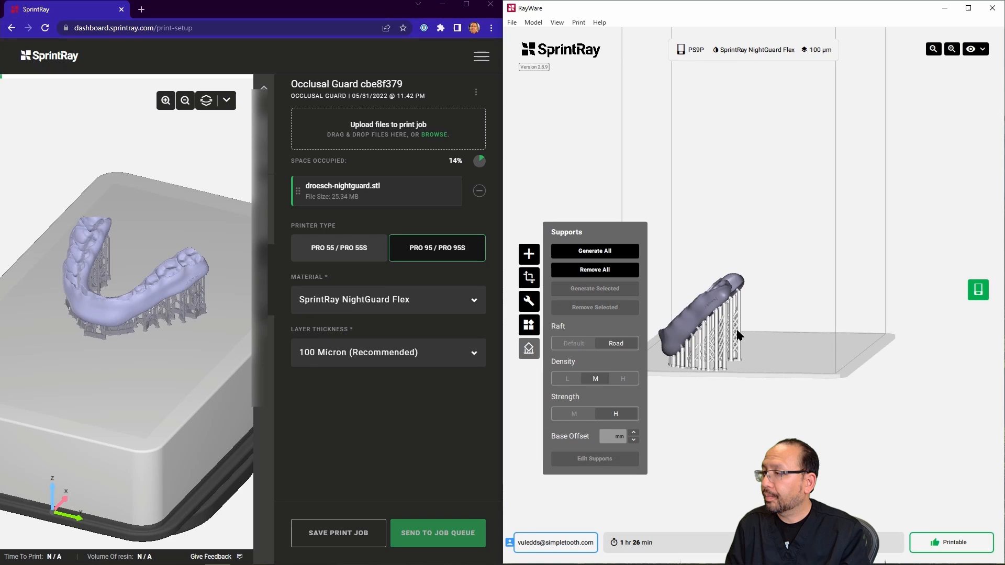
click(698, 321)
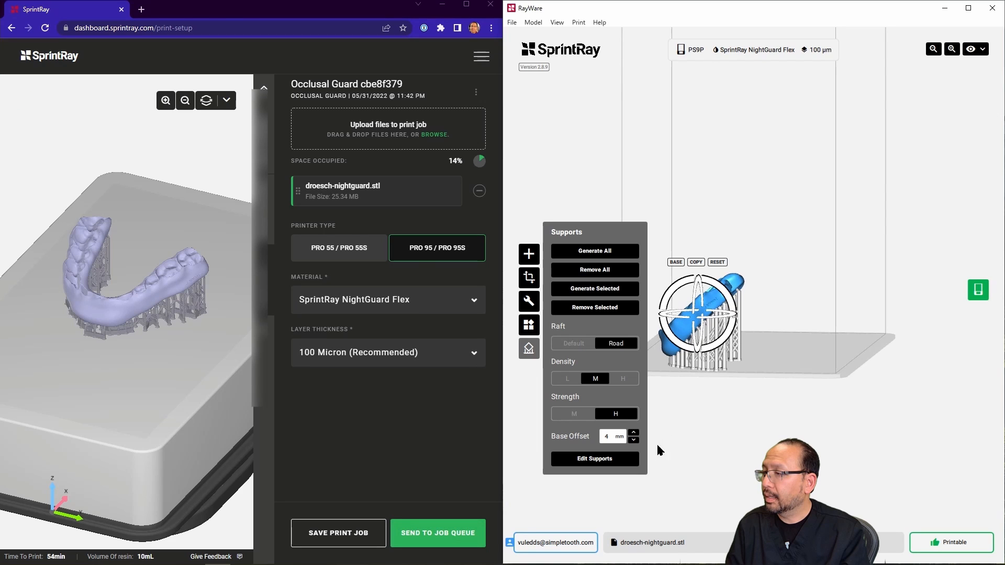
click(617, 461)
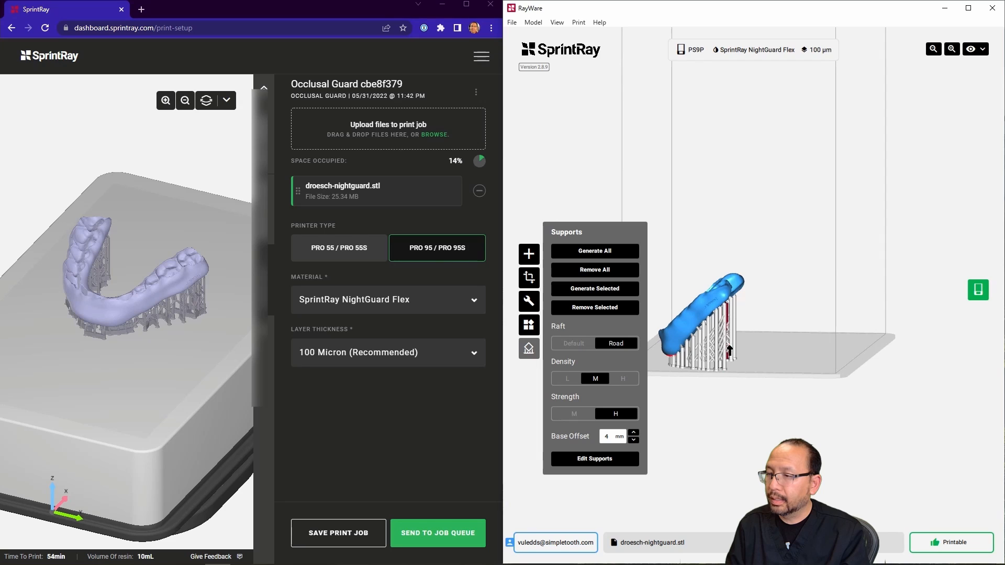
click(734, 346)
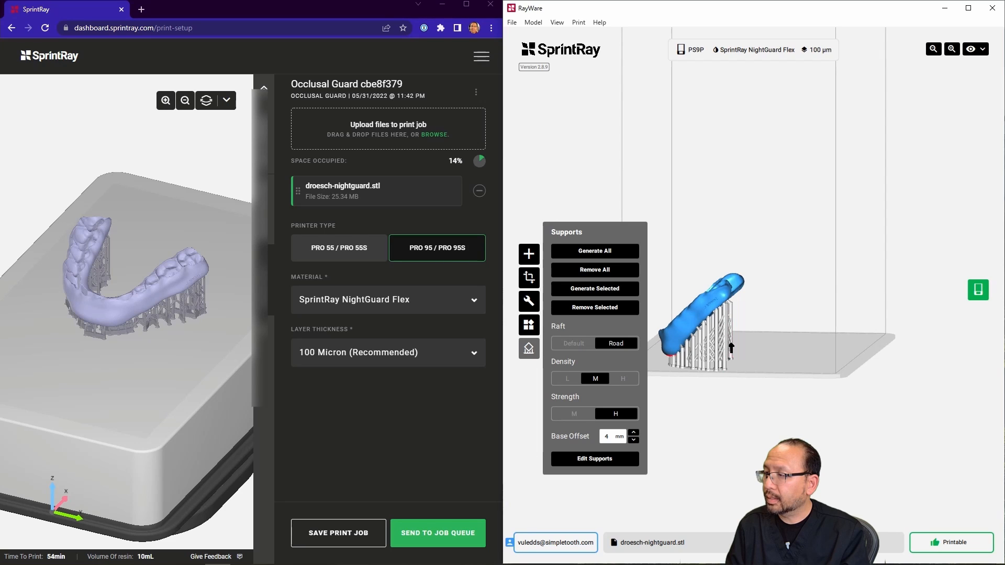
click(730, 347)
click(726, 348)
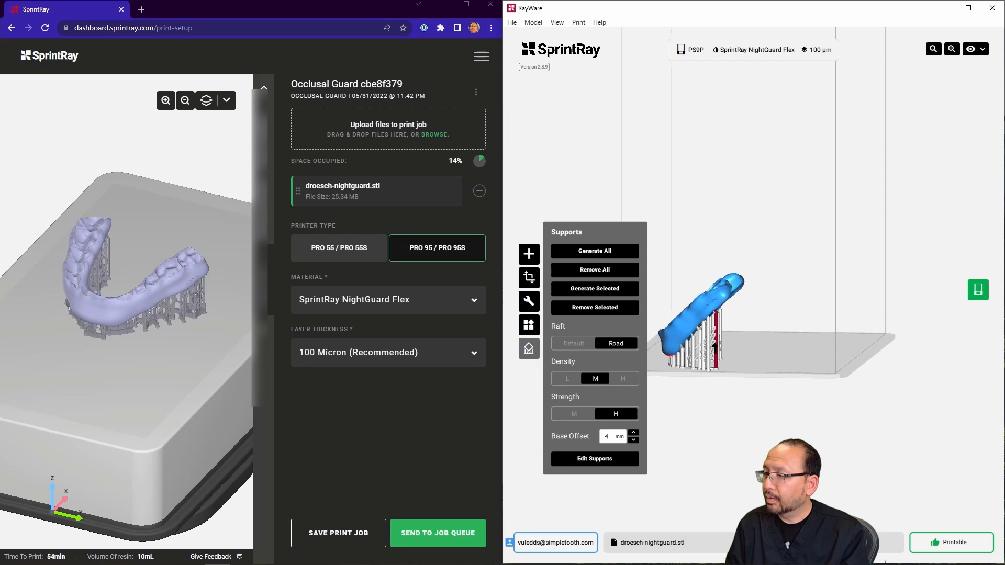
click(748, 442)
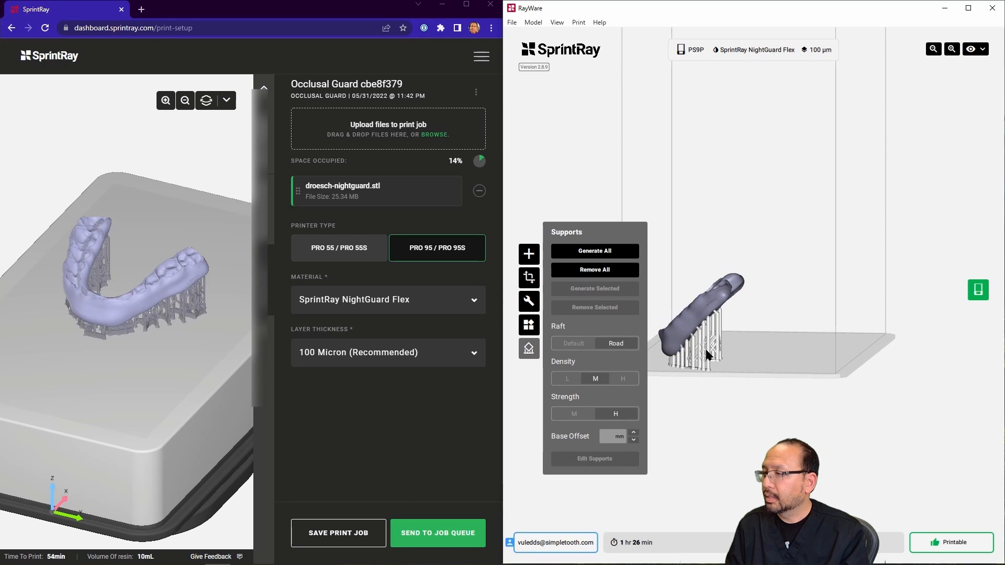
Compare the tilt and supports of the night guard in the dashboard and RayWare from the side
mouse_move(731, 432)
right_down()
mouse_move(727, 448)
mouse_move(747, 439)
mouse_move(739, 426)
mouse_move(731, 432)
right_up()
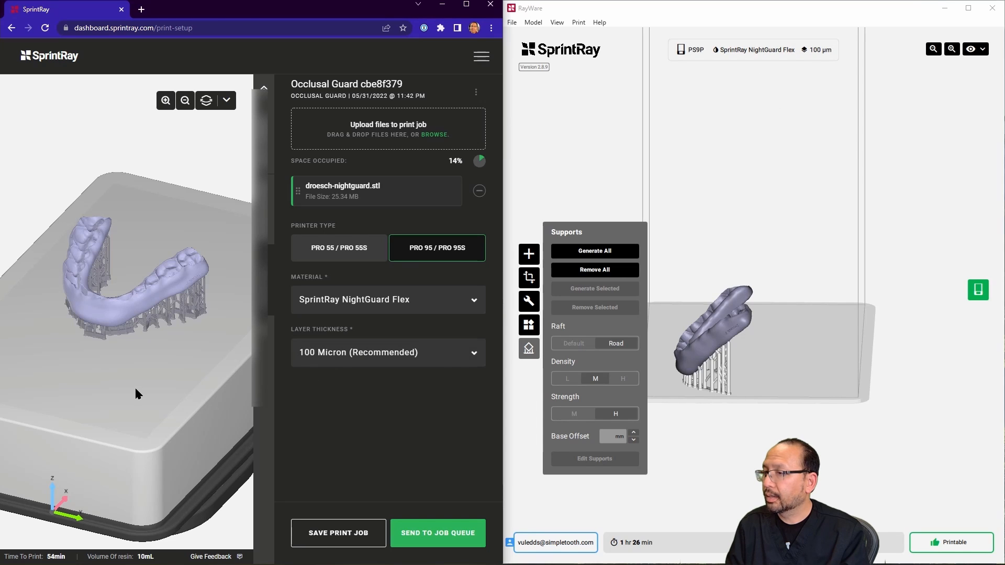
drag(134, 386, 327, 343)
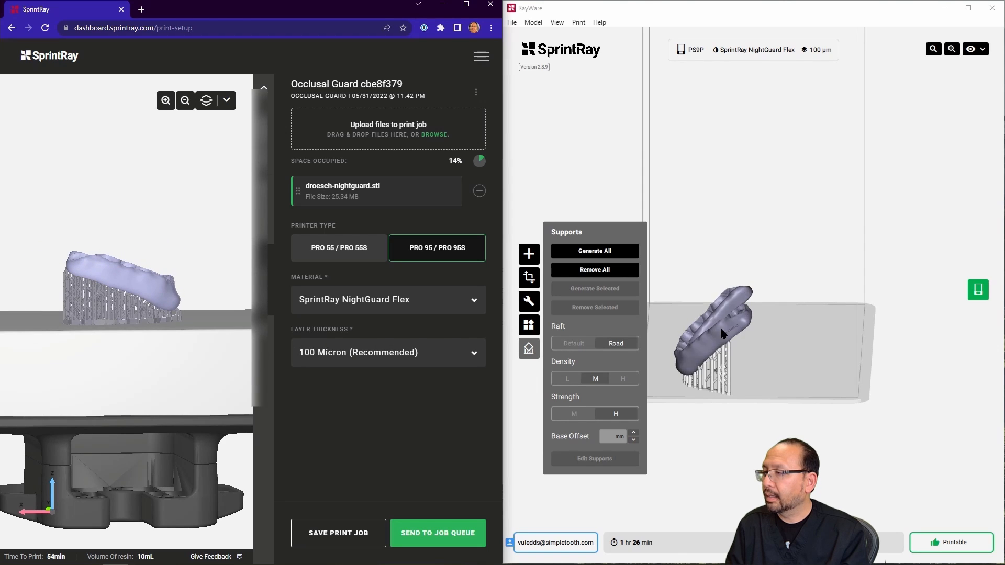
drag(771, 376, 776, 378)
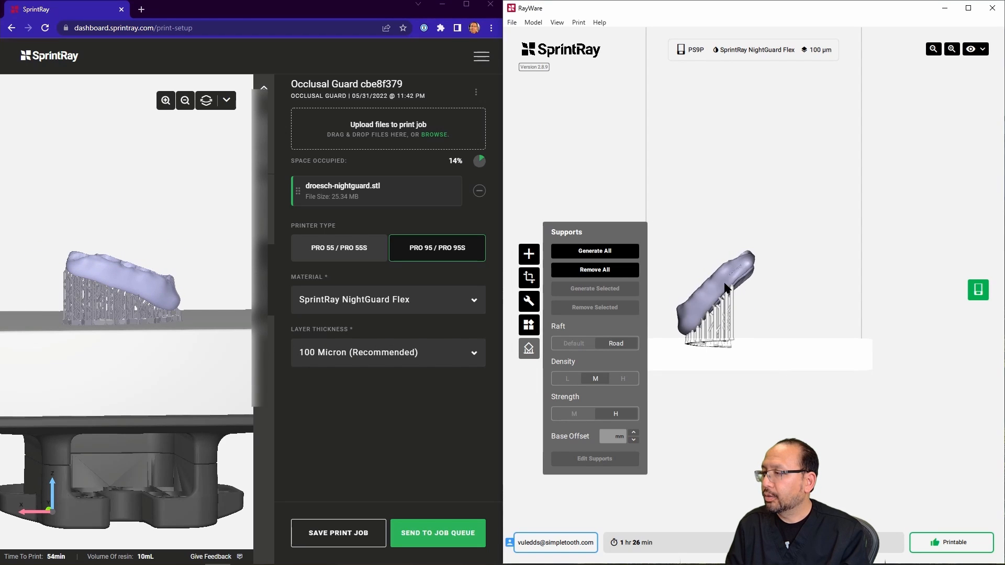
drag(756, 321, 754, 333)
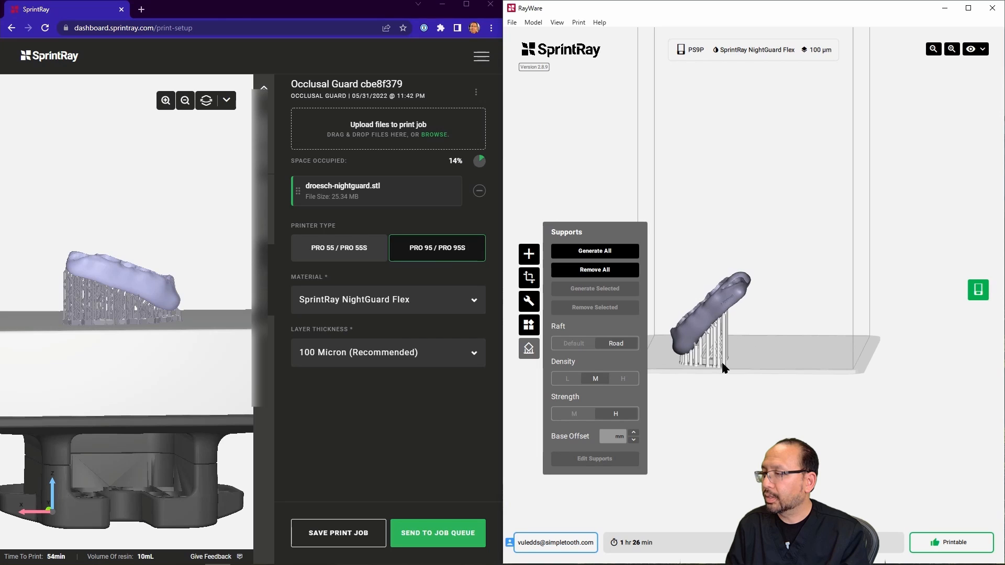
Remove the remaining supports except those under the night guard's lowest end, and import a separate support model onto the platform
click(700, 320)
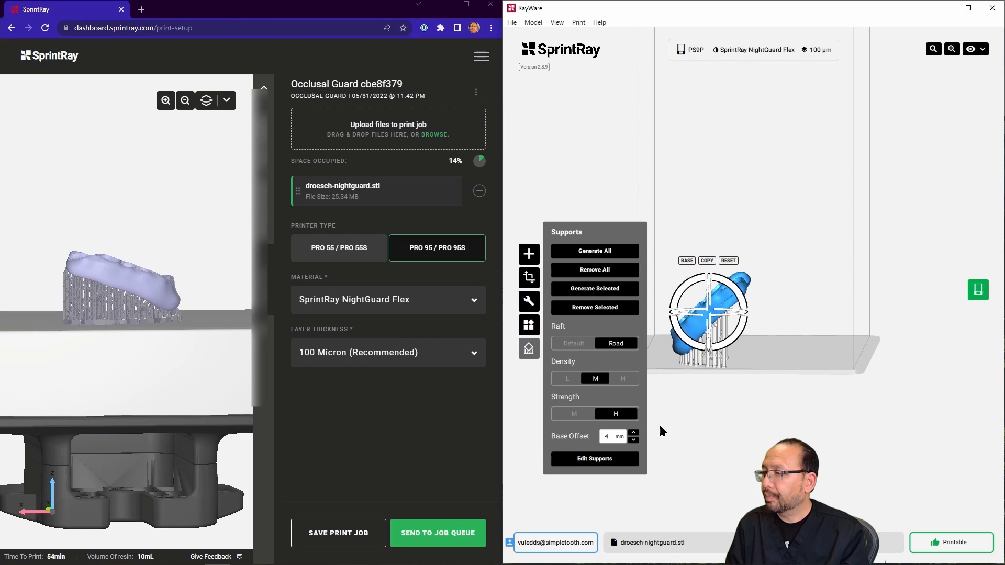
click(631, 464)
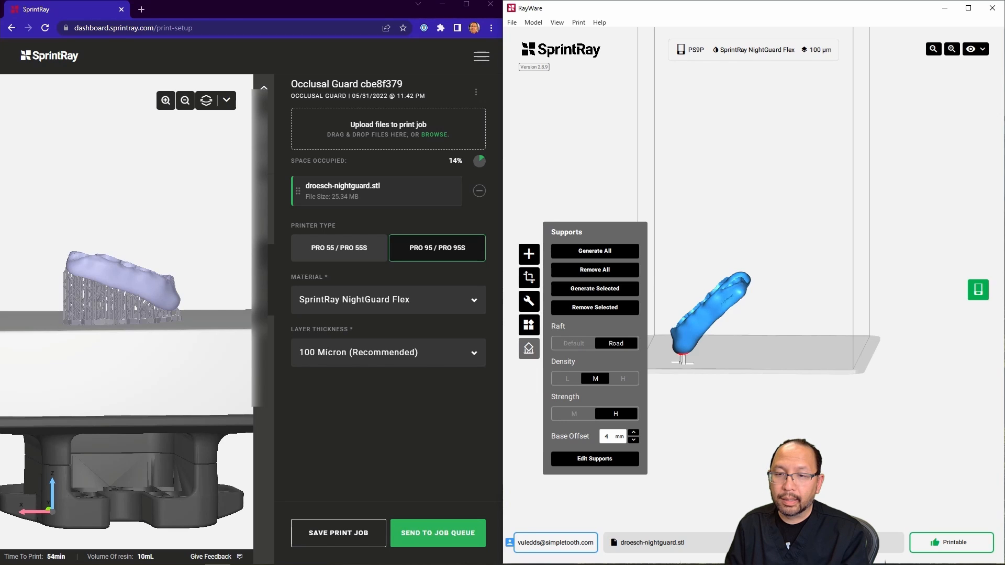
click(717, 367)
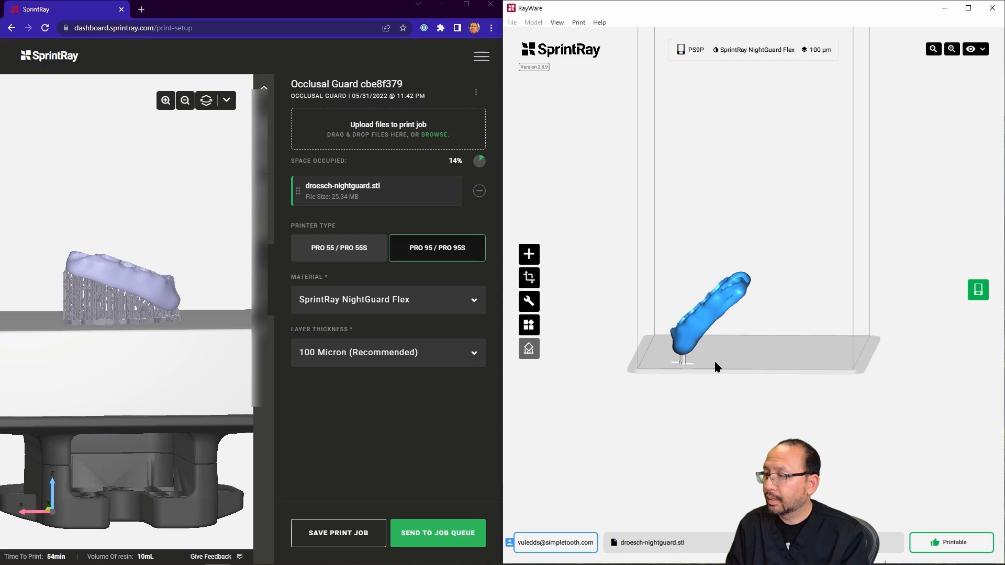
click(782, 357)
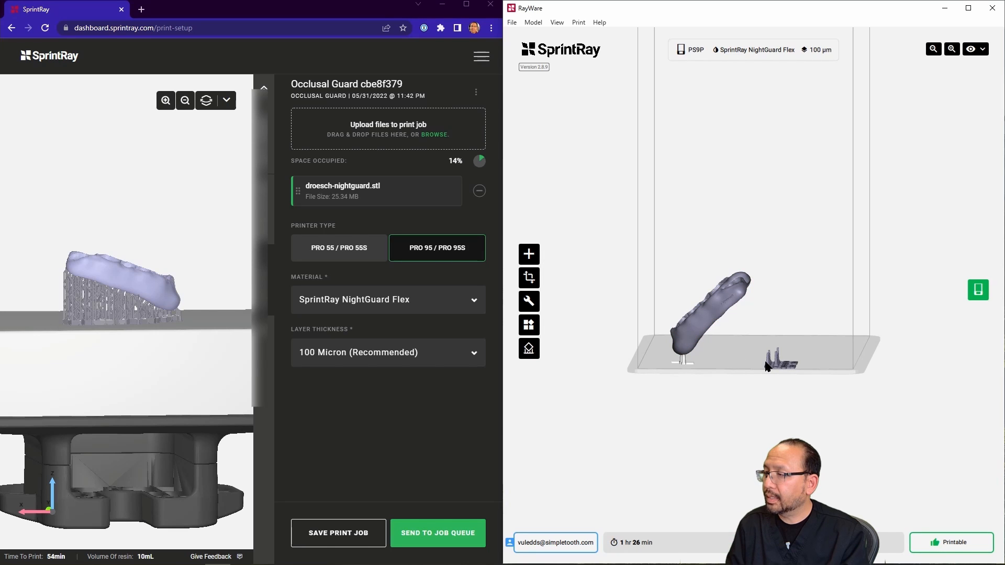
Move the separate support model on the RayWare platform under the tilted night guard's lowest end
right_drag(749, 388, 772, 403)
drag(786, 395, 707, 398)
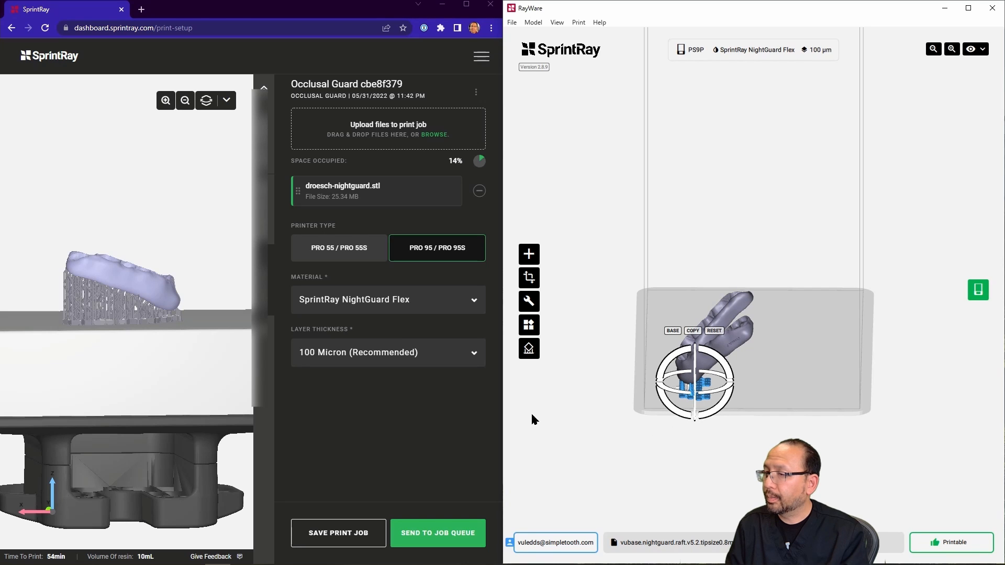
Examine the dashboard's cloud-generated supports under the shallowly tilted night guard from several sides and from below
right_drag(124, 347, 127, 354)
drag(126, 355, 150, 330)
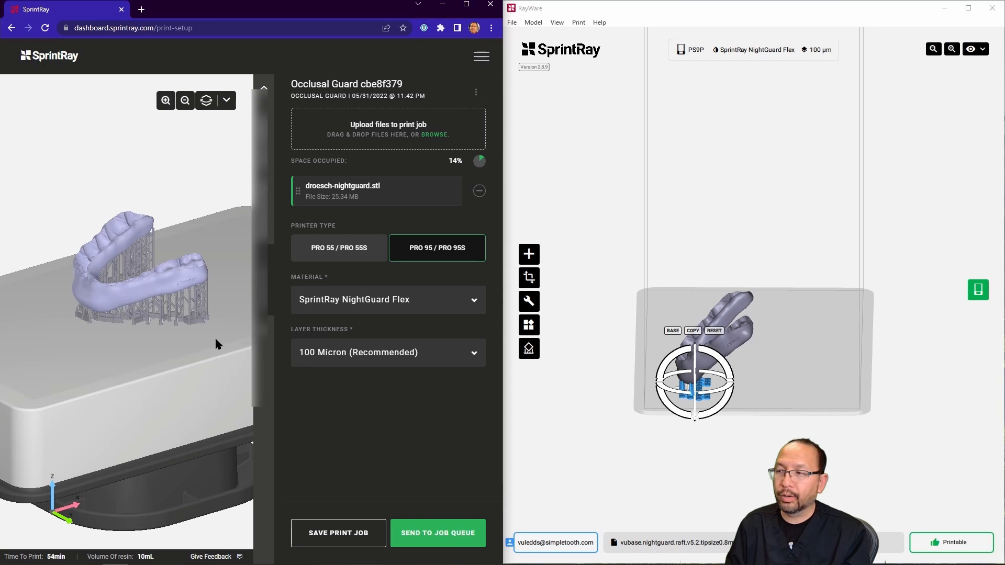
drag(176, 344, 102, 305)
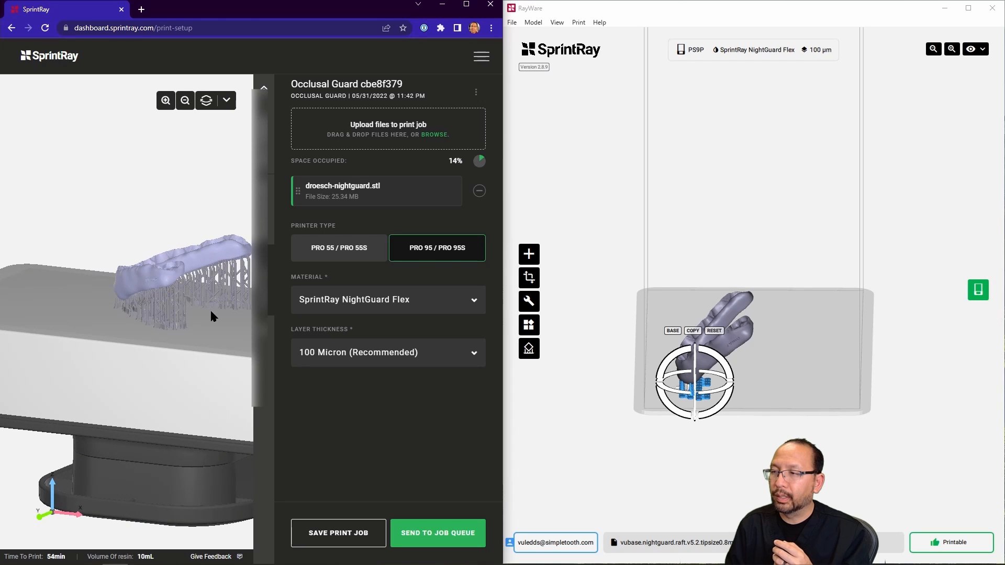
drag(211, 312, 110, 320)
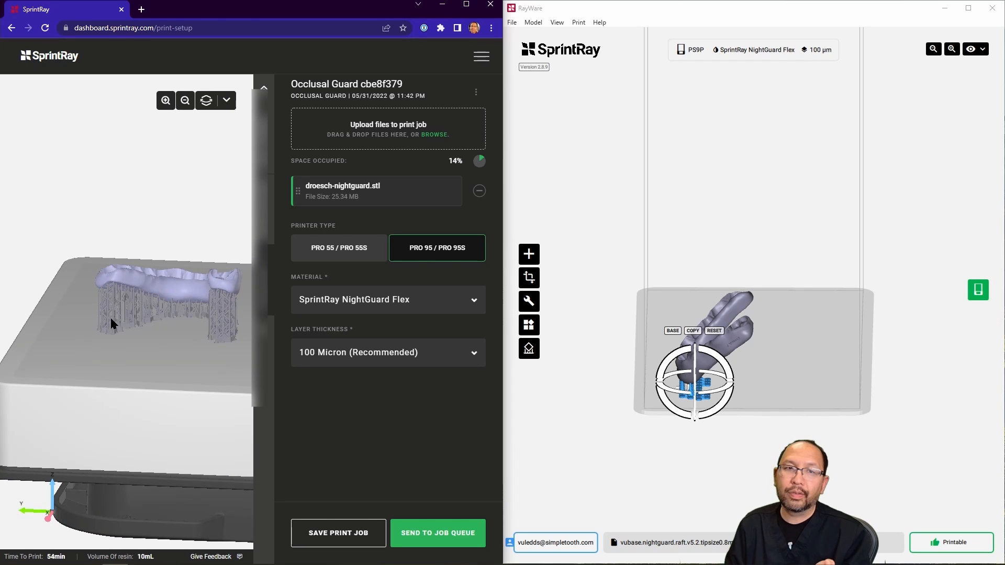
drag(175, 332, 79, 335)
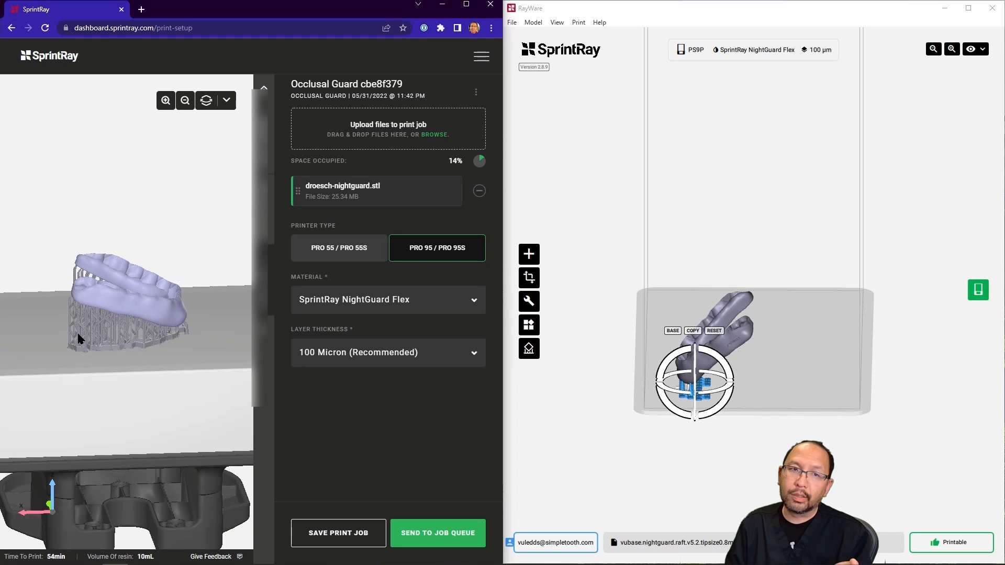
drag(172, 357, 192, 338)
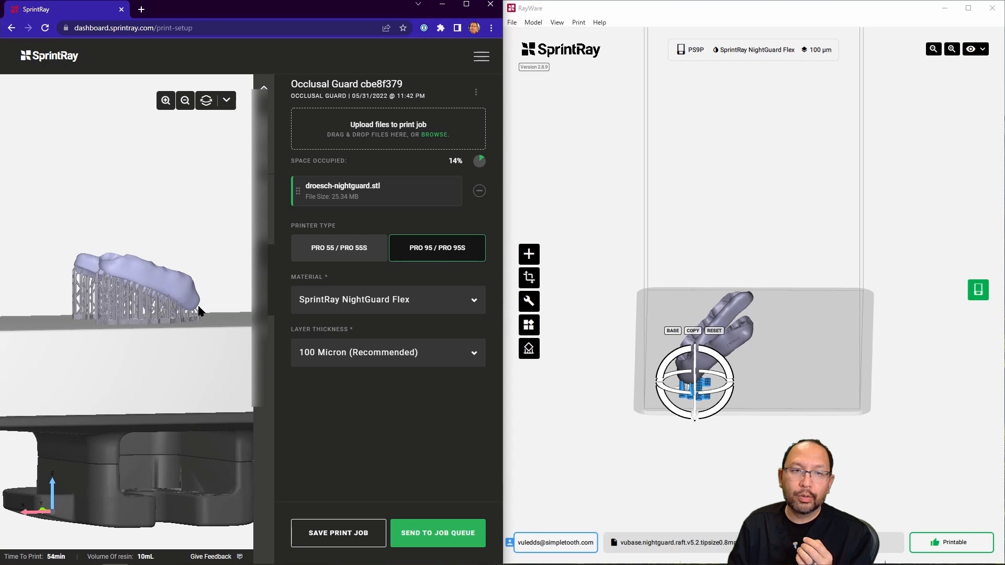
drag(155, 356, 200, 285)
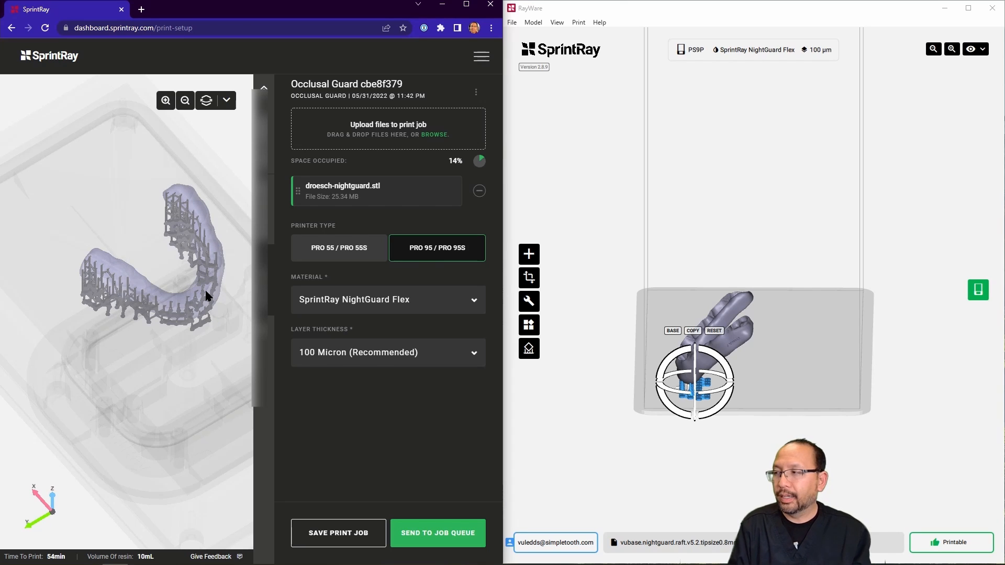
Compare the separate support model beneath the RayWare night guard with the cloud-generated supports in the dashboard
click(775, 385)
right_drag(754, 390, 692, 352)
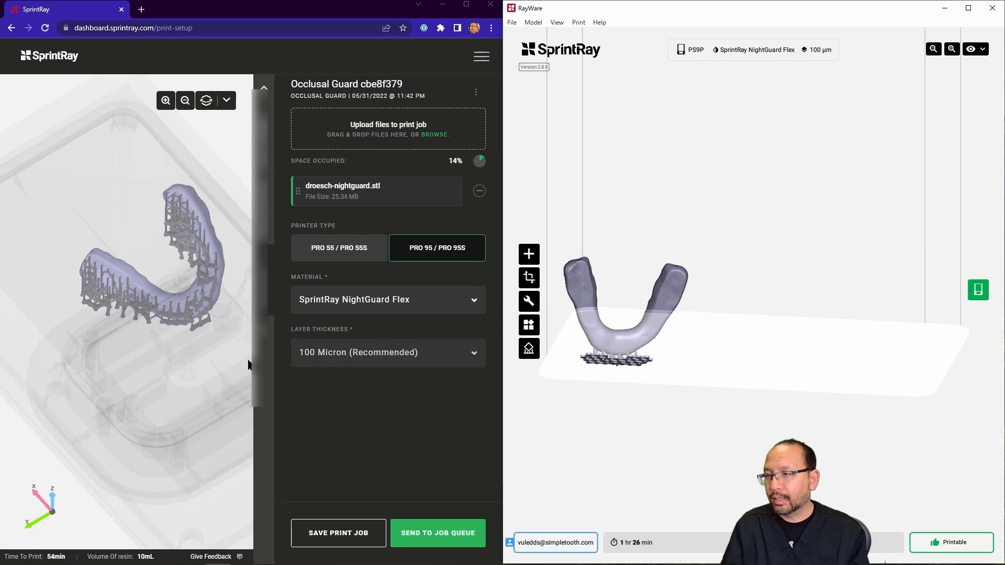
drag(248, 365, 134, 395)
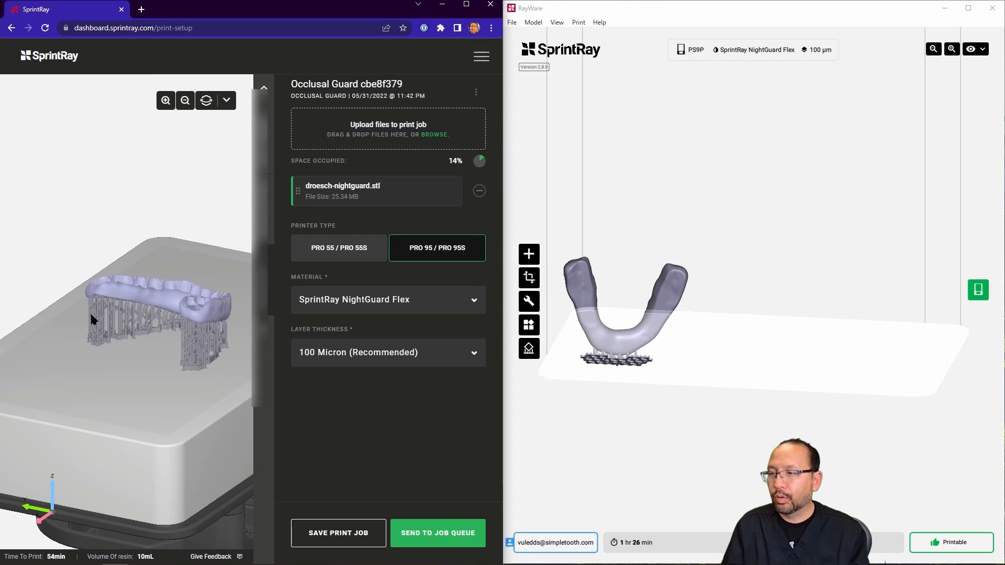
click(649, 240)
mouse_move(648, 288)
mouse_down()
mouse_move(615, 267)
mouse_move(658, 292)
mouse_up()
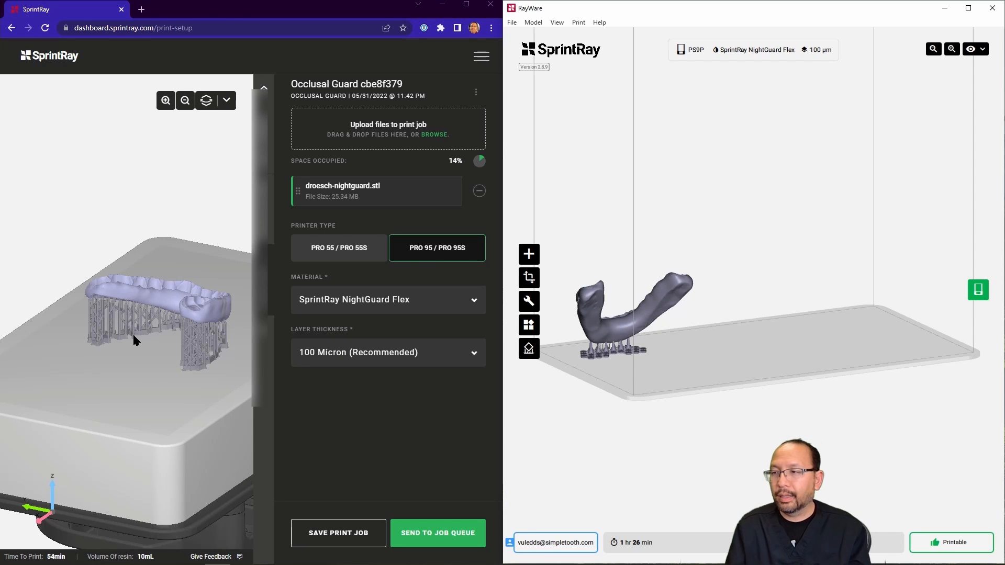
Tilt droesch-nightguard.stl steeply in the dashboard so its open ends are raised, and apply the new orientation
click(190, 338)
mouse_move(200, 375)
mouse_down()
mouse_move(176, 388)
mouse_move(105, 375)
mouse_move(130, 312)
mouse_move(211, 363)
mouse_up()
click(90, 303)
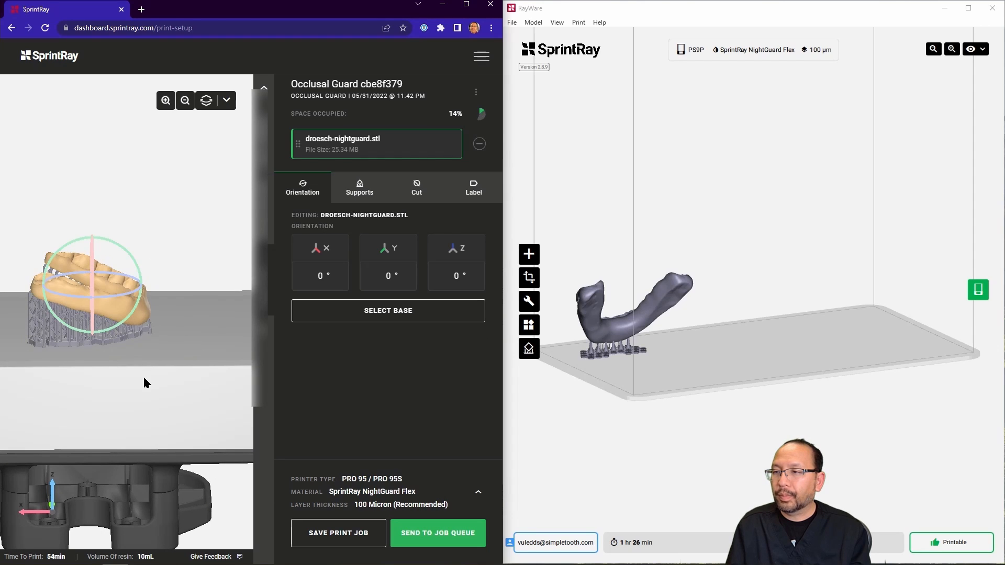
mouse_move(145, 373)
mouse_down()
mouse_move(151, 356)
mouse_move(152, 383)
mouse_up()
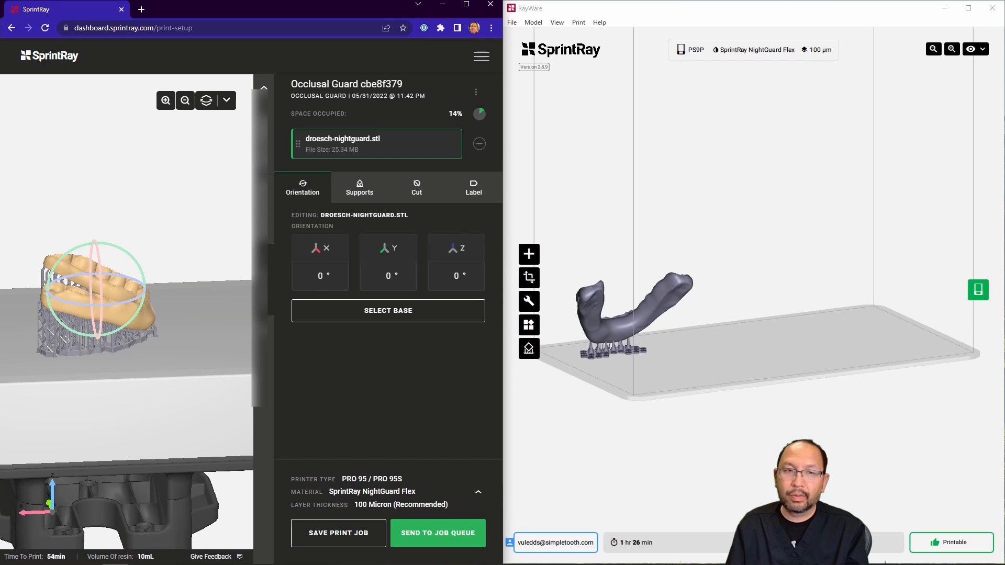
drag(164, 373, 167, 353)
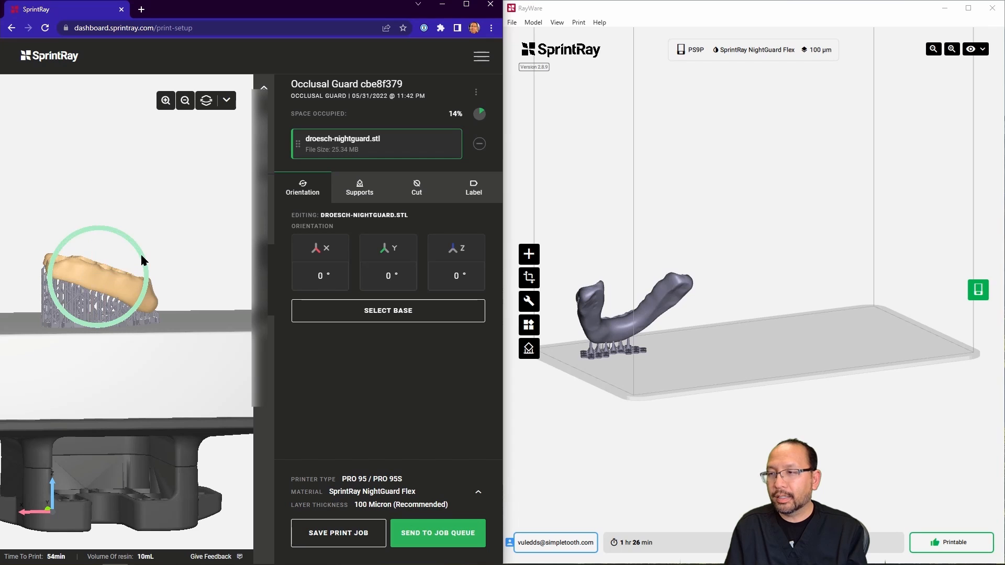
drag(142, 257, 132, 289)
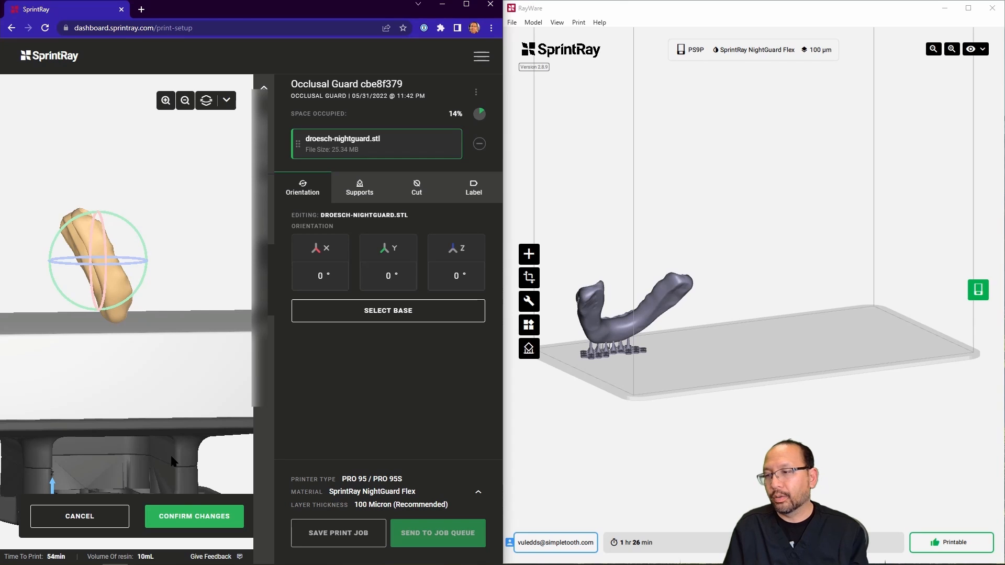
click(200, 517)
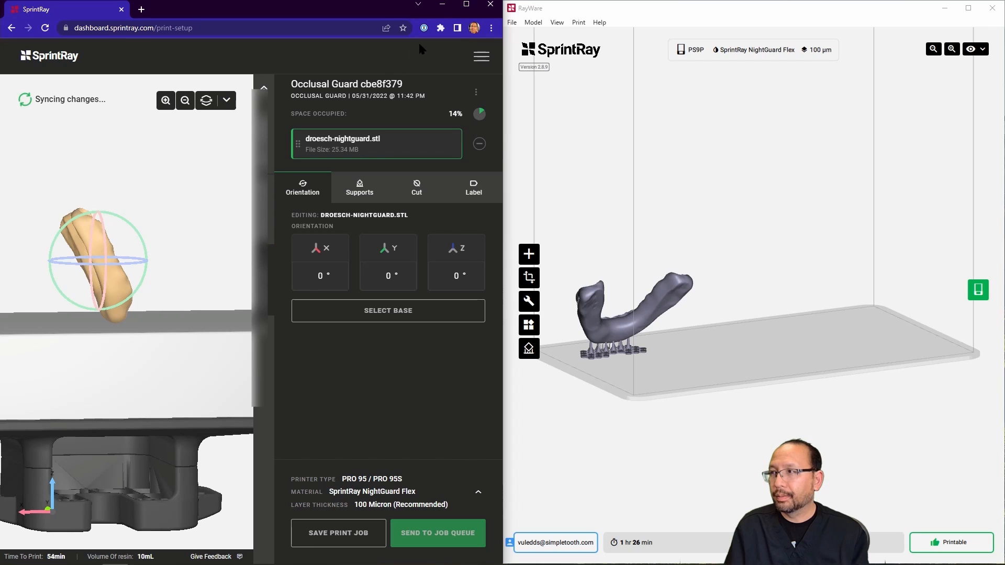
Maximize the browser window and examine the regenerated supports under the steeply tilted night guard's front and raised ends
click(457, 28)
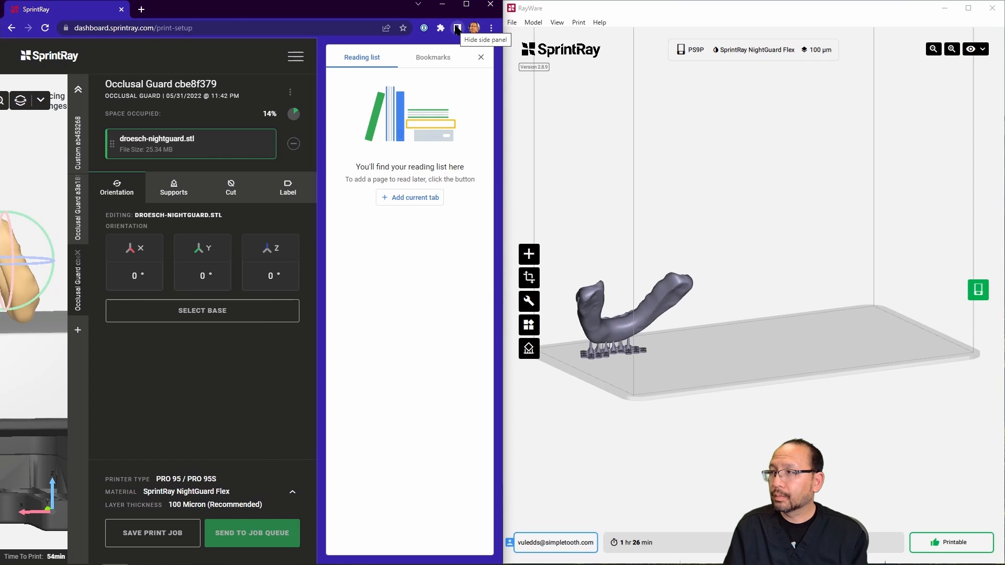
click(467, 4)
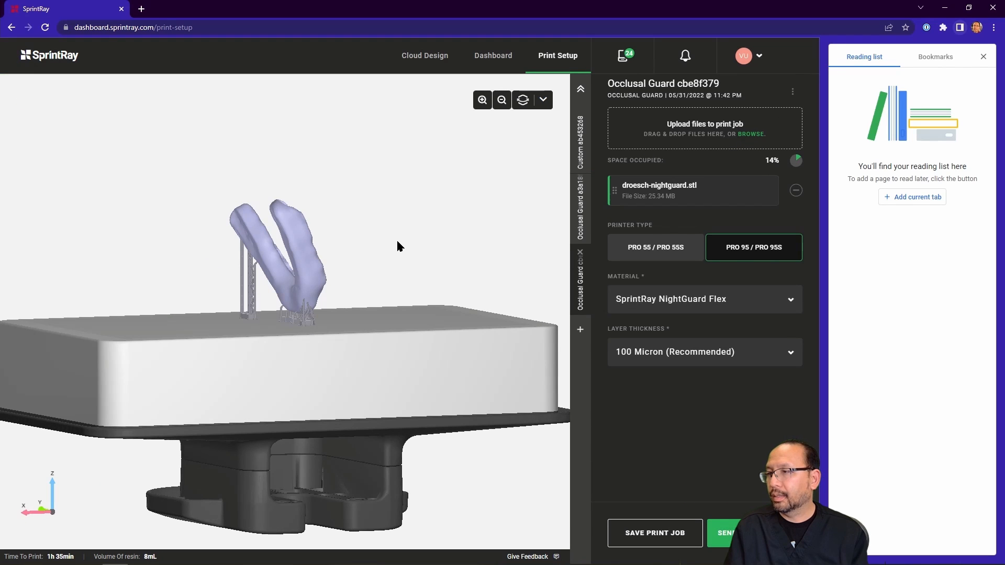
drag(432, 243, 352, 346)
scroll(352, 336, up, 5)
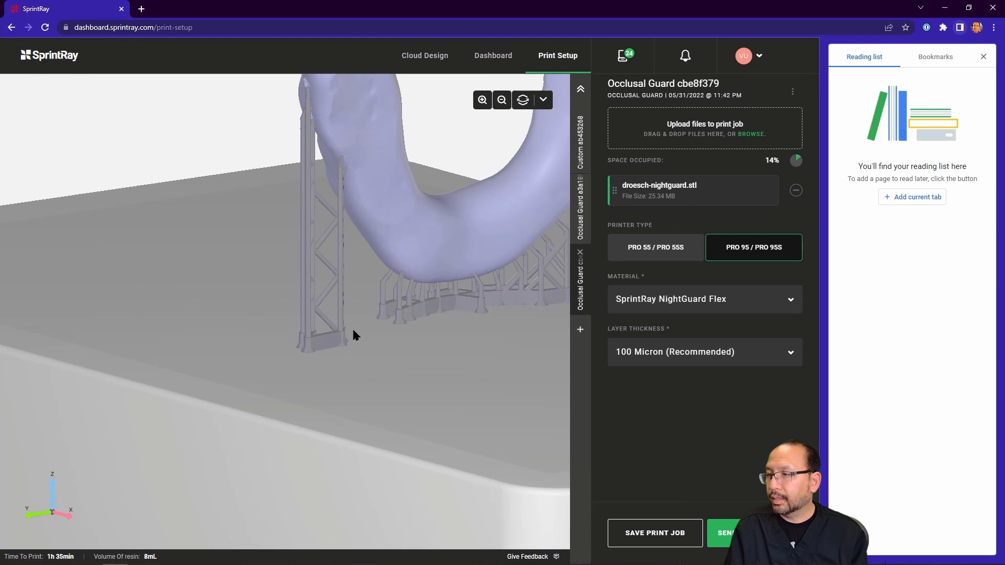
mouse_move(175, 299)
mouse_down()
mouse_move(238, 291)
mouse_move(163, 305)
mouse_move(181, 293)
mouse_up()
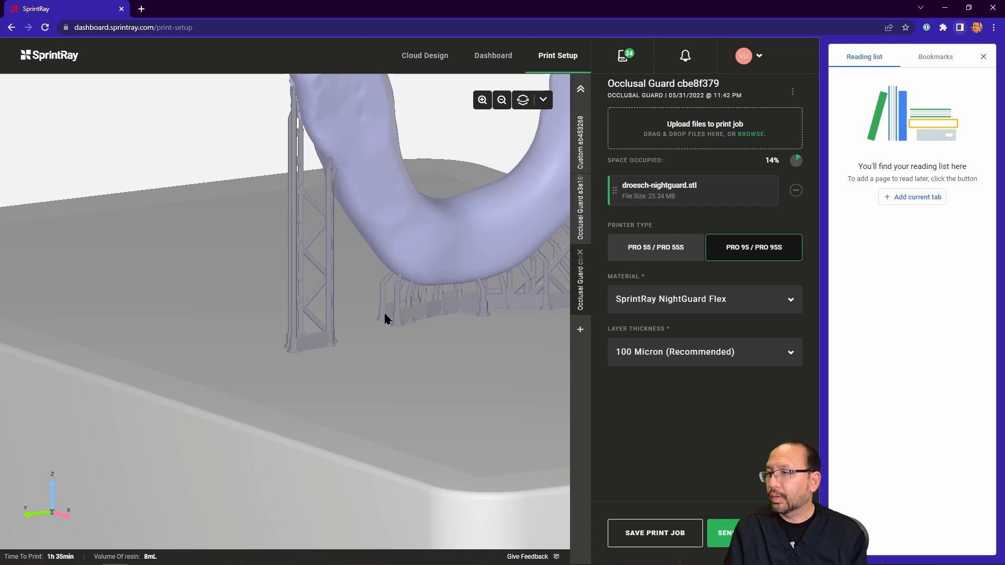
drag(384, 313, 223, 225)
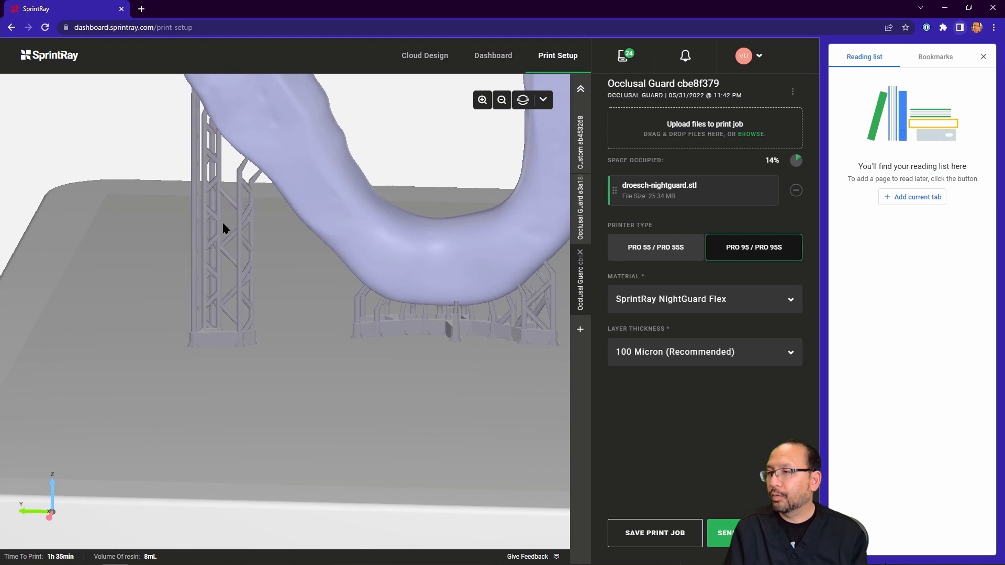
drag(309, 329, 336, 306)
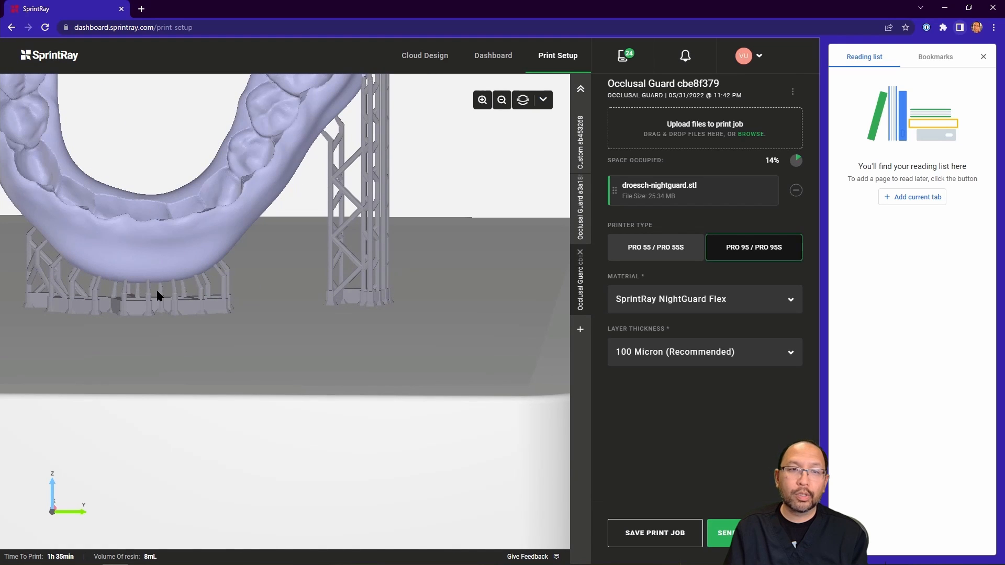
scroll(184, 290, down, 5)
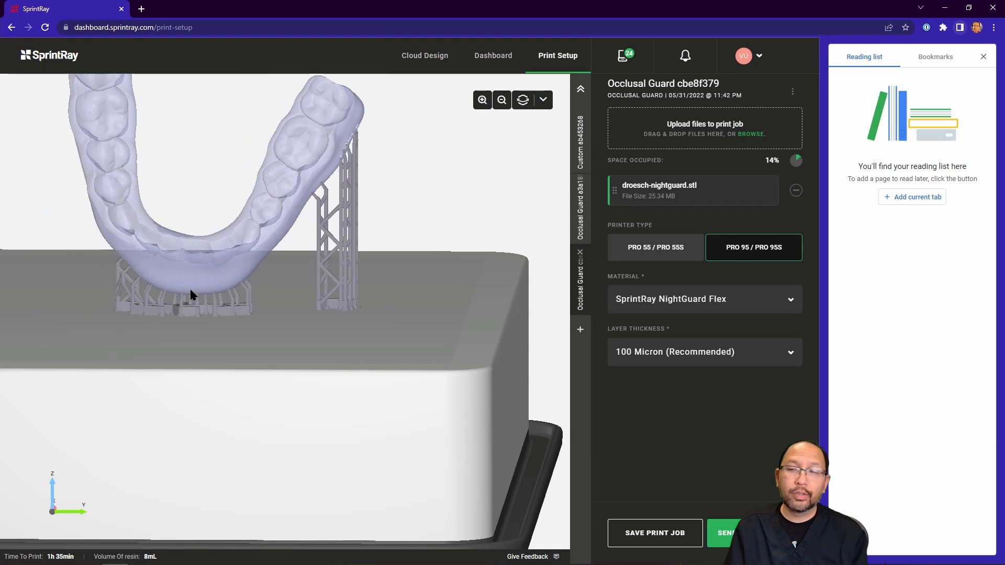
drag(253, 334, 138, 293)
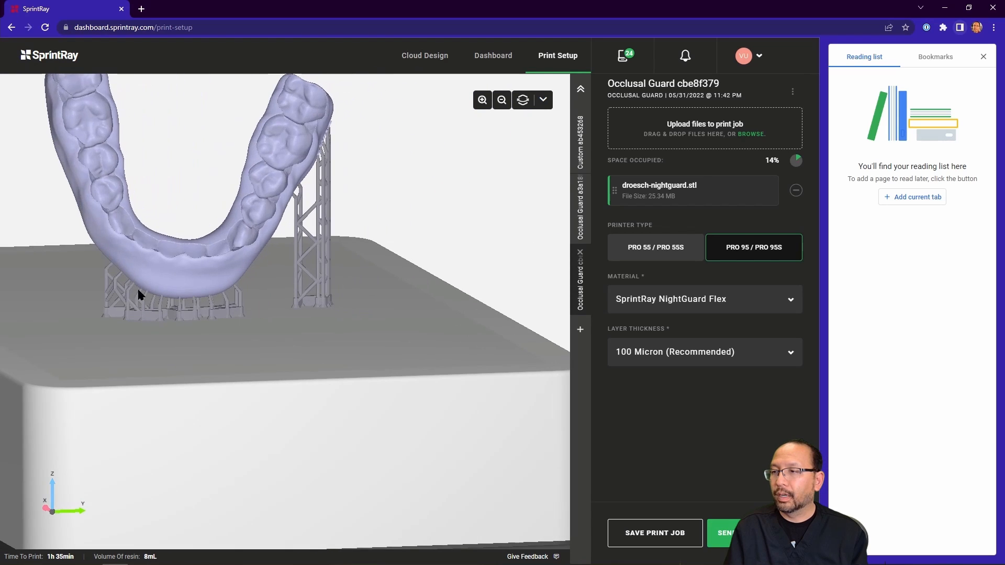
drag(274, 319, 287, 175)
drag(447, 376, 411, 362)
scroll(412, 360, down, 5)
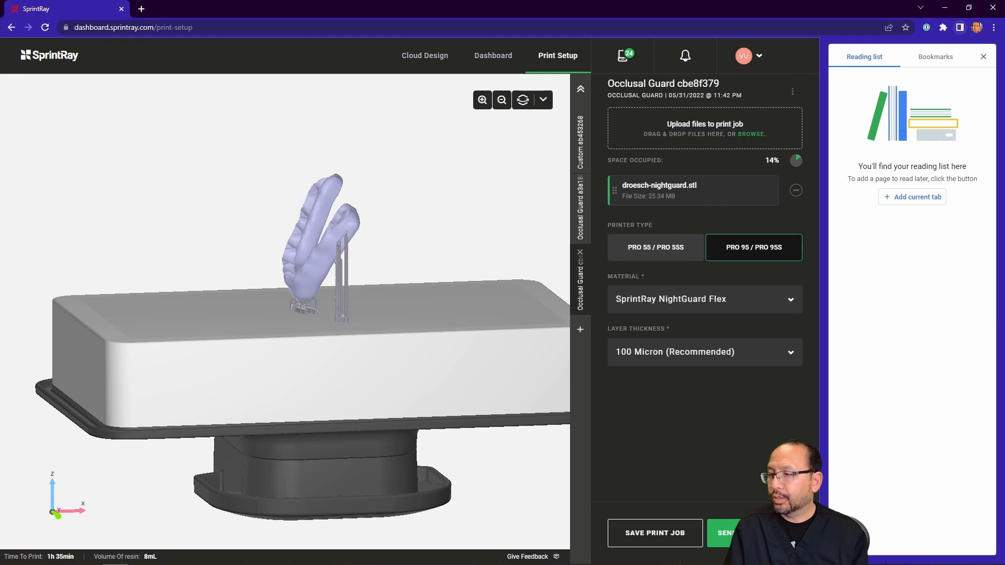
Compare the steep night guard tilt in RayWare with the dashboard version, view its supports from both sides, and close the reading list
click(217, 564)
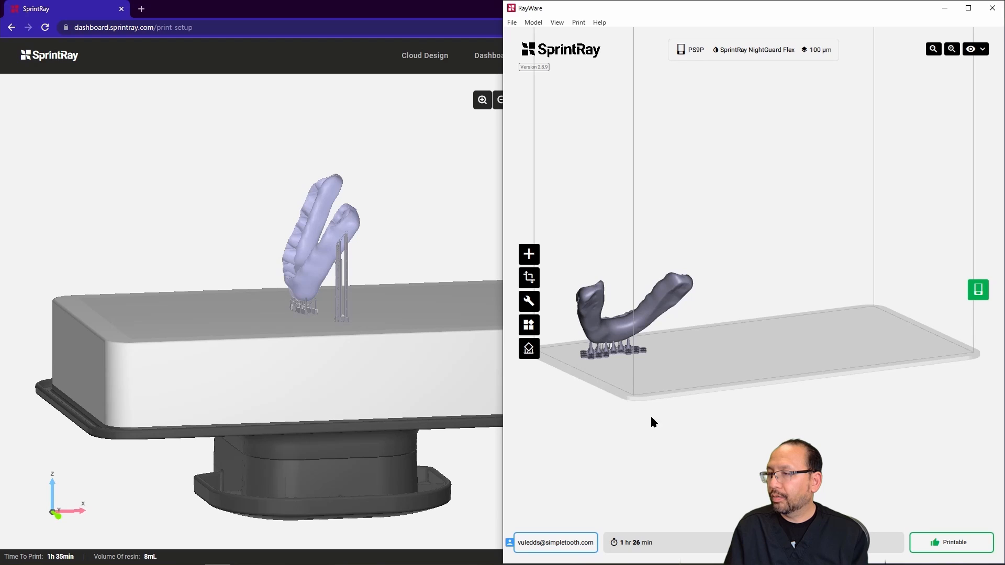
right_drag(603, 411, 631, 406)
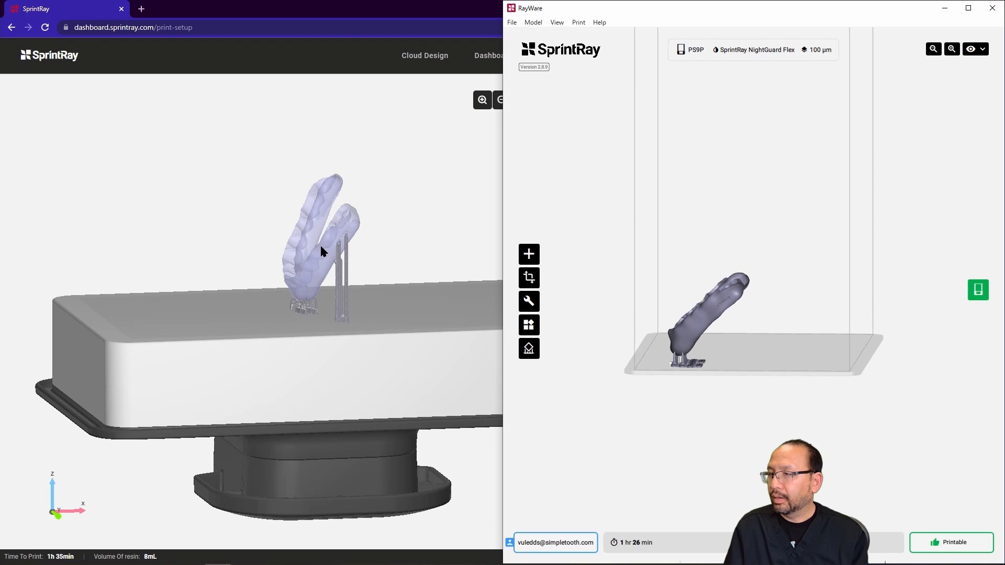
click(312, 382)
drag(276, 393, 335, 360)
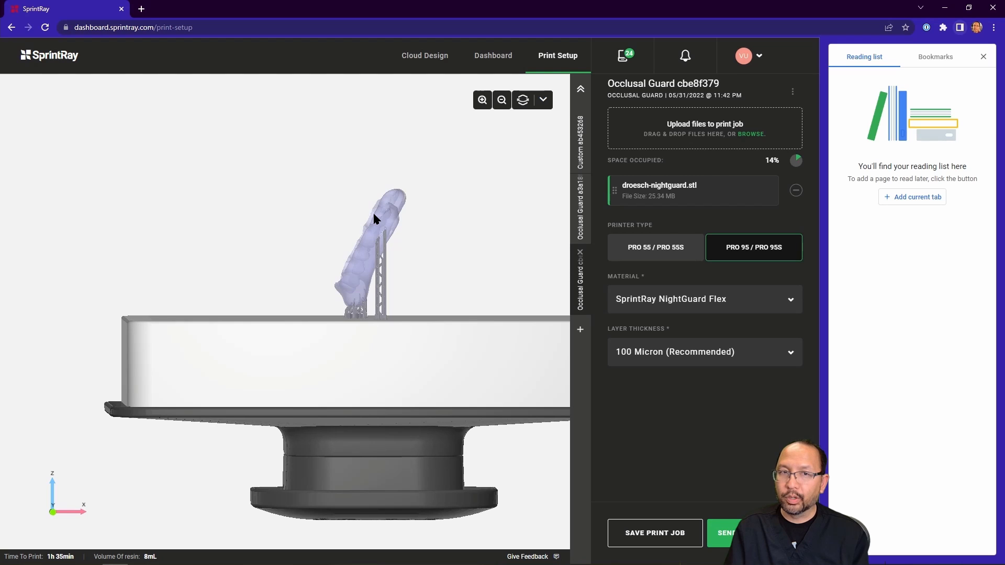
drag(366, 359, 432, 377)
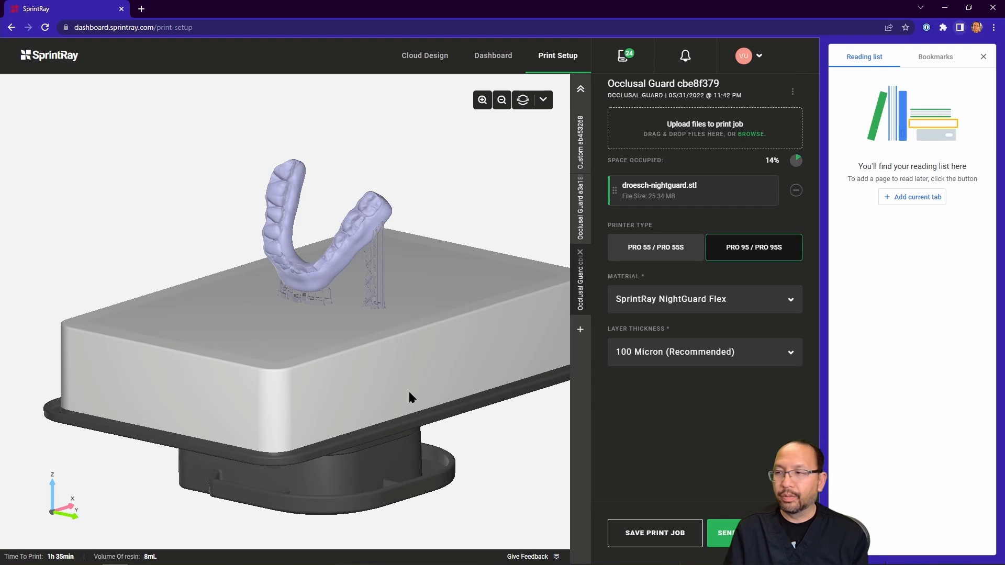
drag(406, 395, 540, 400)
drag(251, 392, 199, 349)
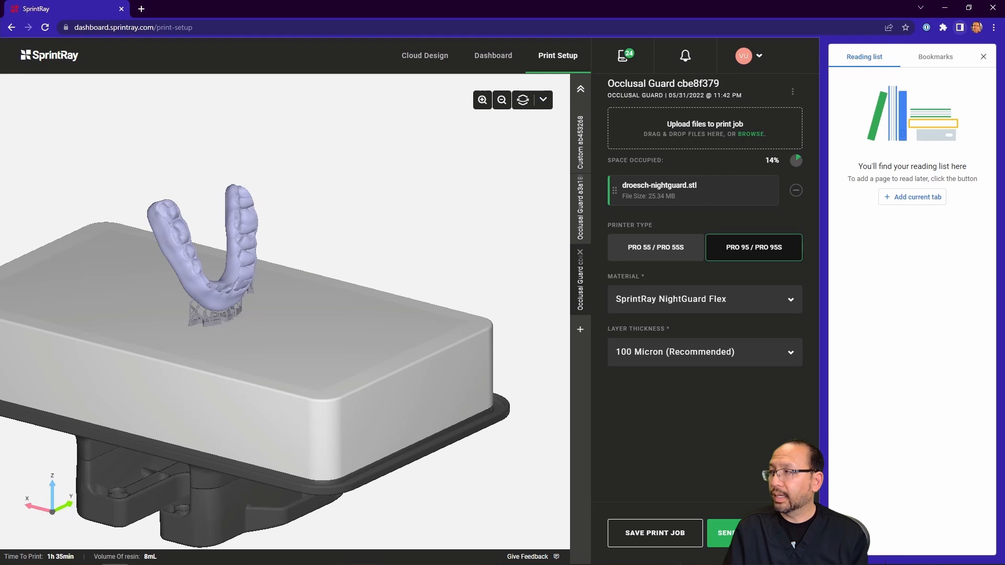
click(984, 57)
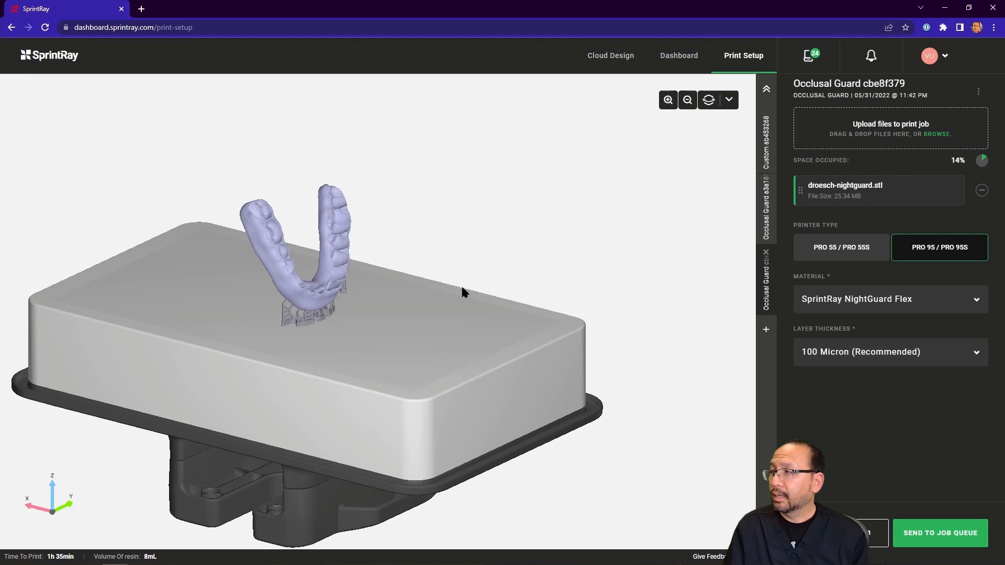